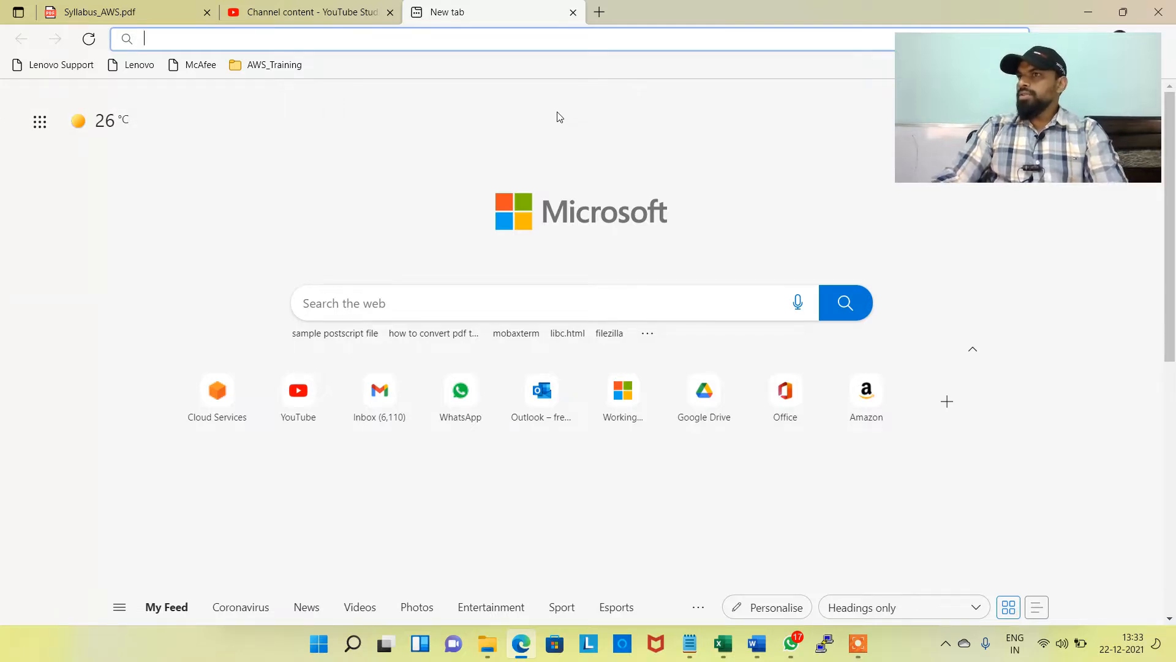
Step: Open the aws.amazon.com website and go into the AWS Management Console
left_click(552, 38)
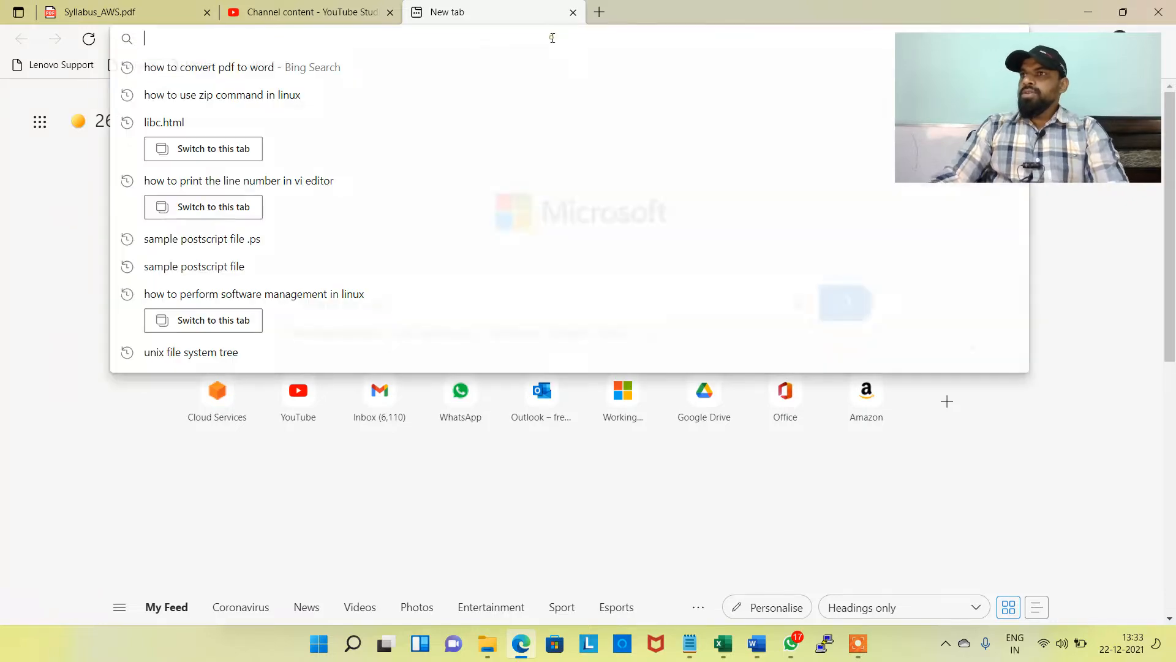
type("aws.am")
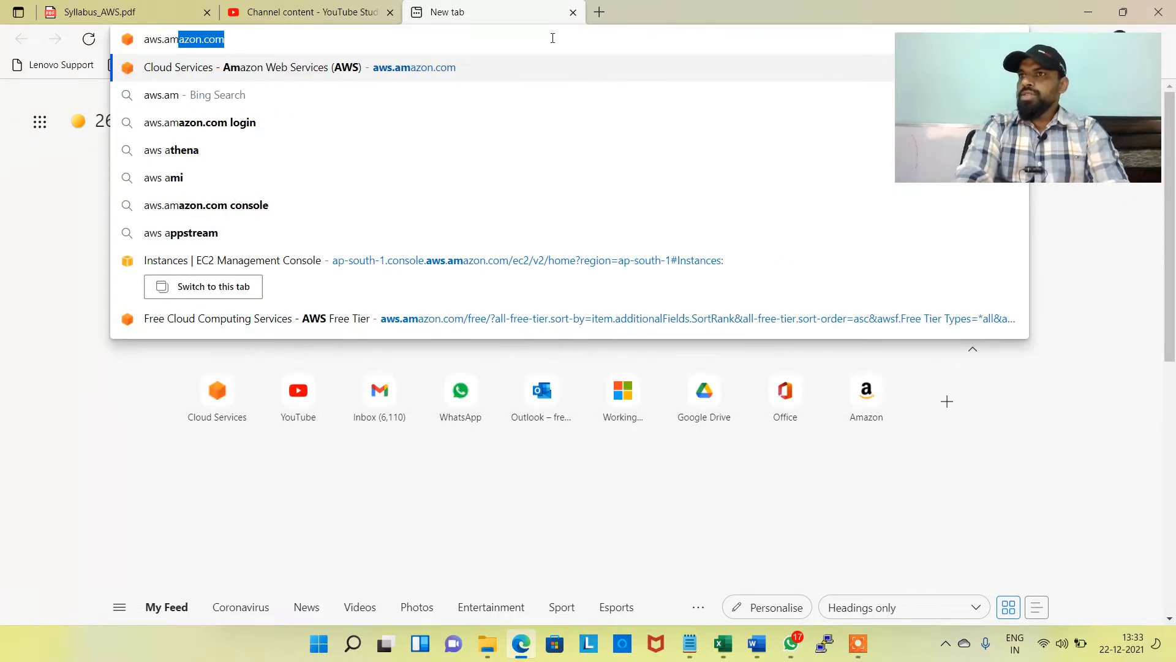
type("azon.")
key("Return")
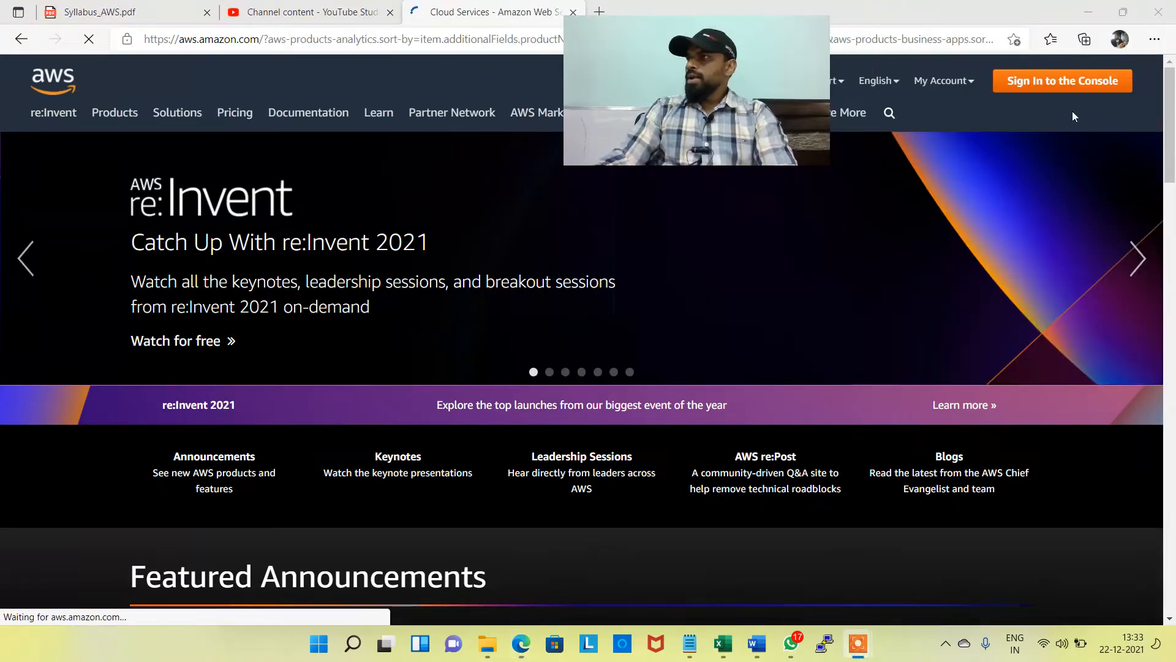
left_click(1075, 81)
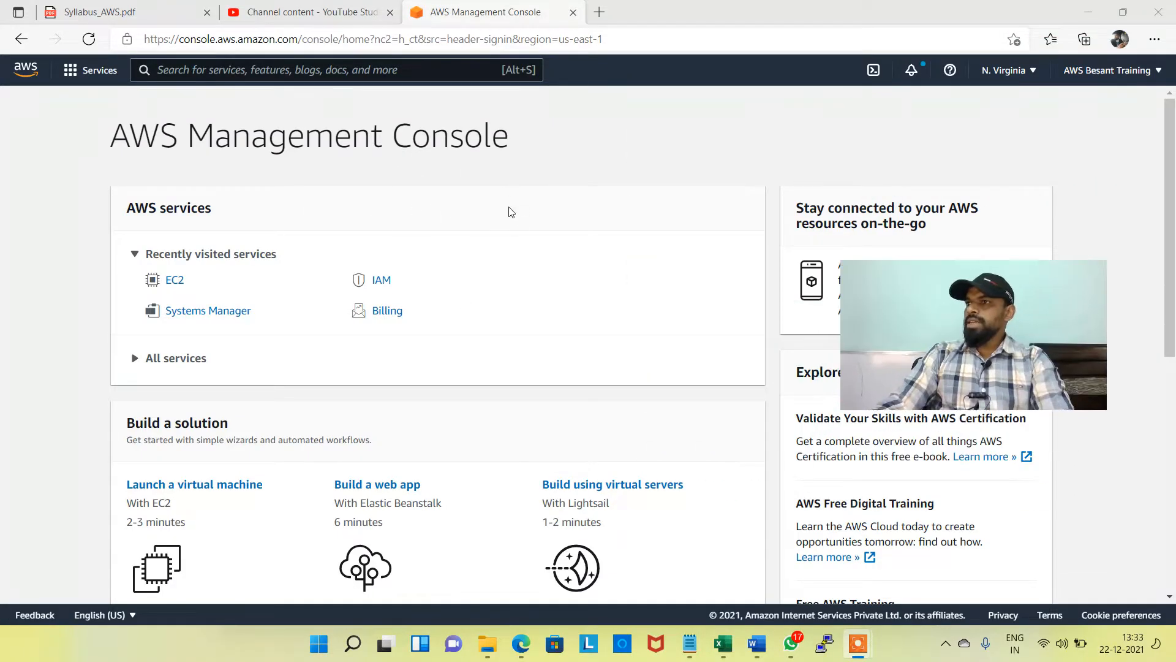
Step: Switch the console region to Asia Pacific (Mumbai), ap-south-1
left_click(716, 137)
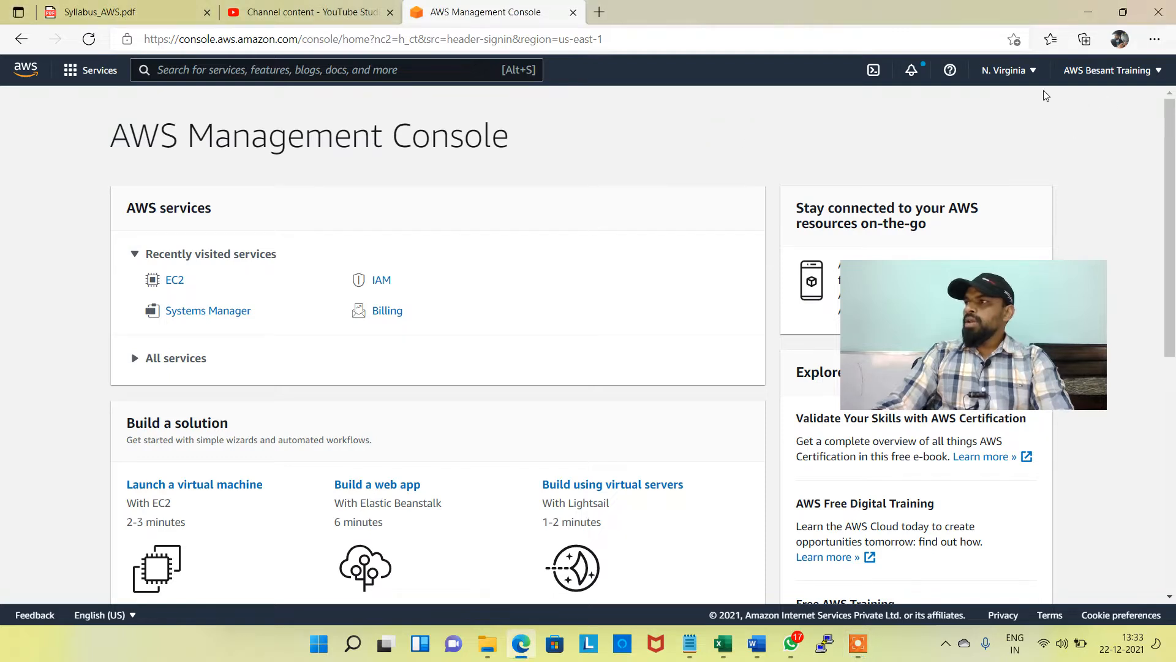
left_click(982, 339)
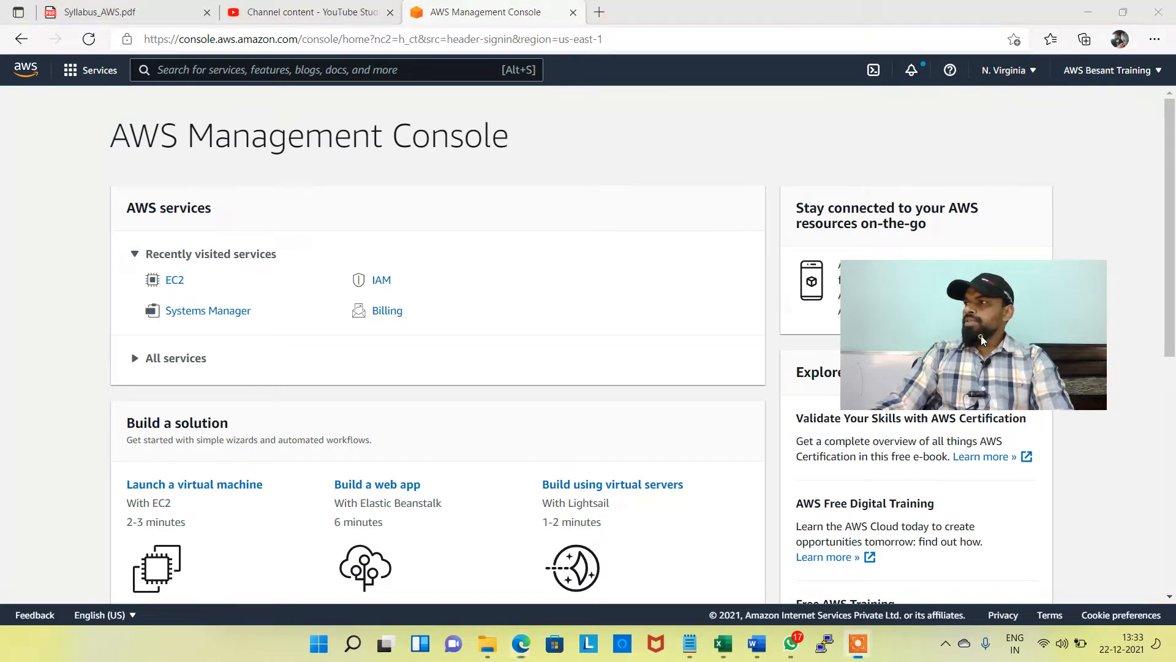
left_click(1005, 70)
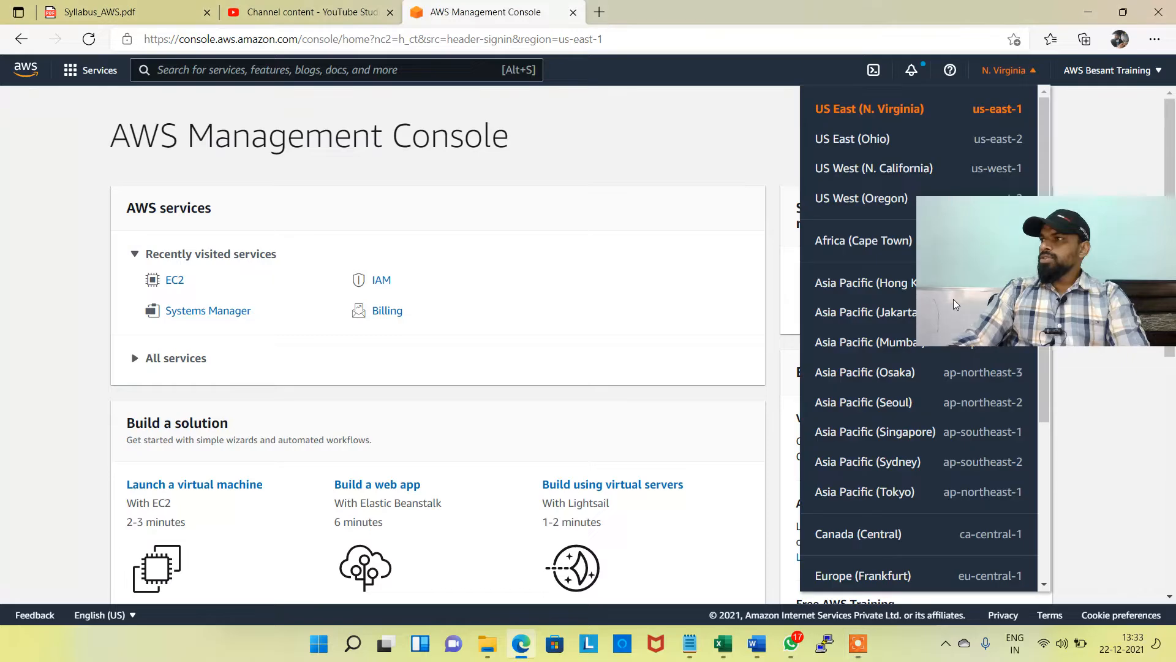
left_click_drag(1015, 262, 556, 230)
left_click(1030, 70)
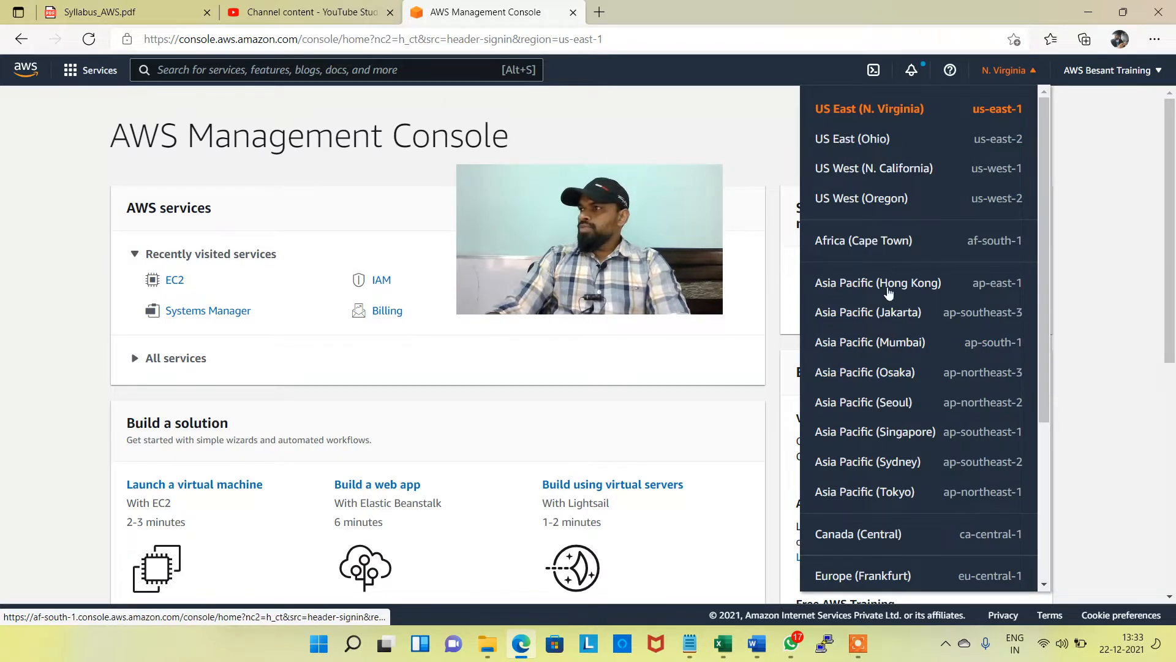
left_click(875, 344)
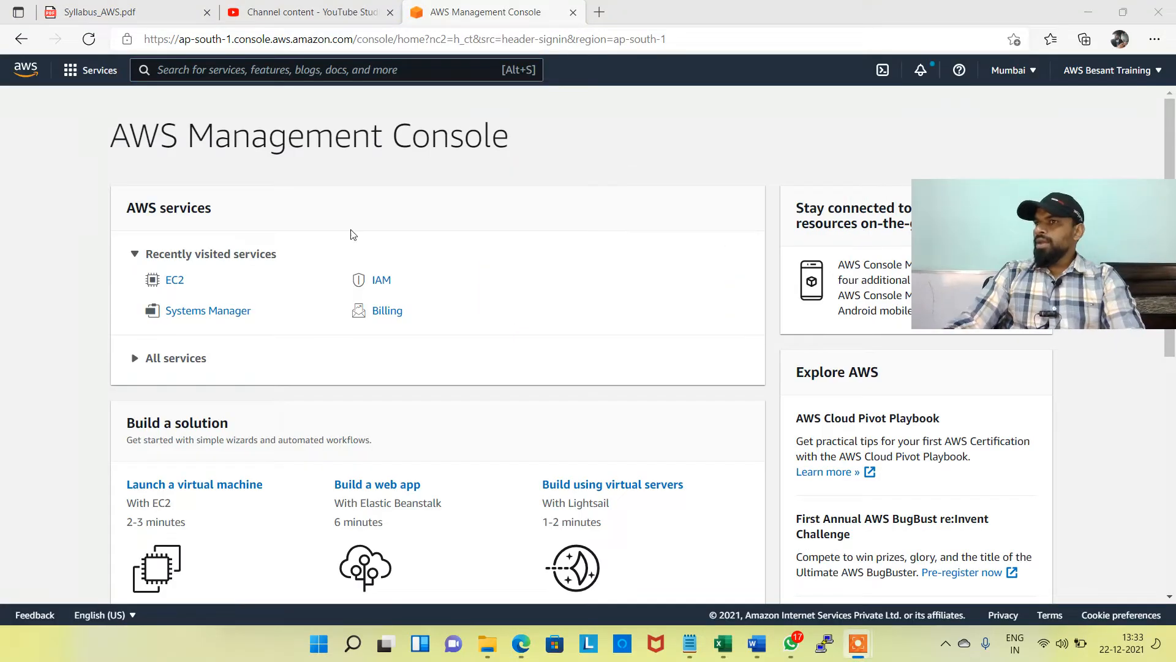
left_click(286, 70)
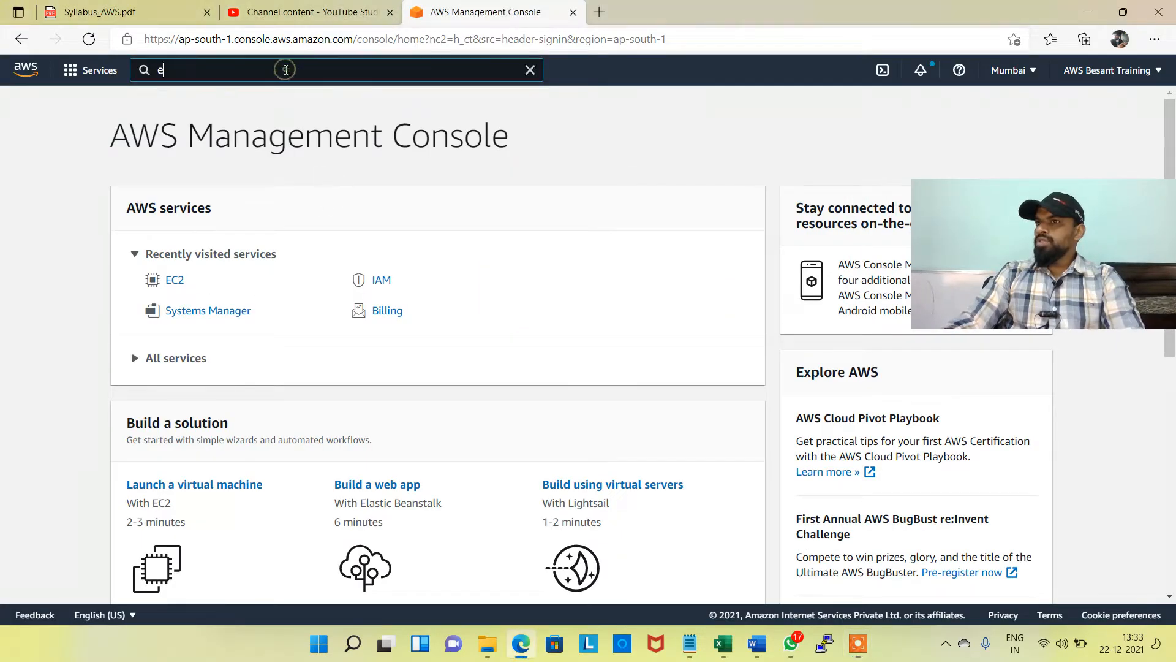
type("ec22")
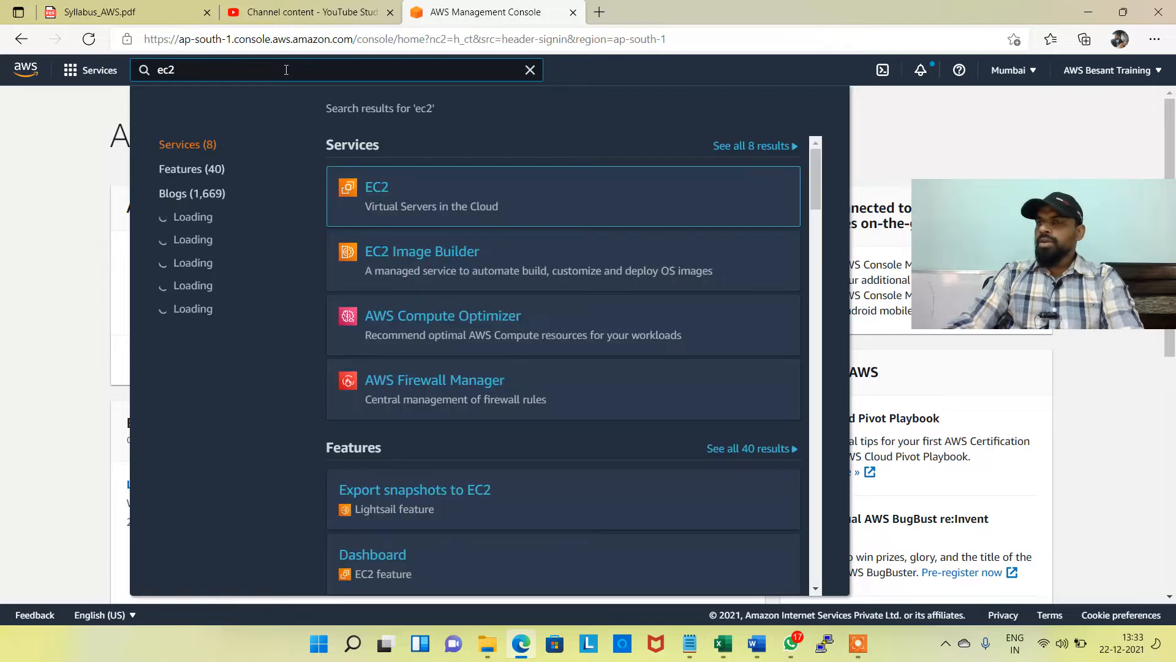
key("Return")
left_click_drag(181, 255, 315, 254)
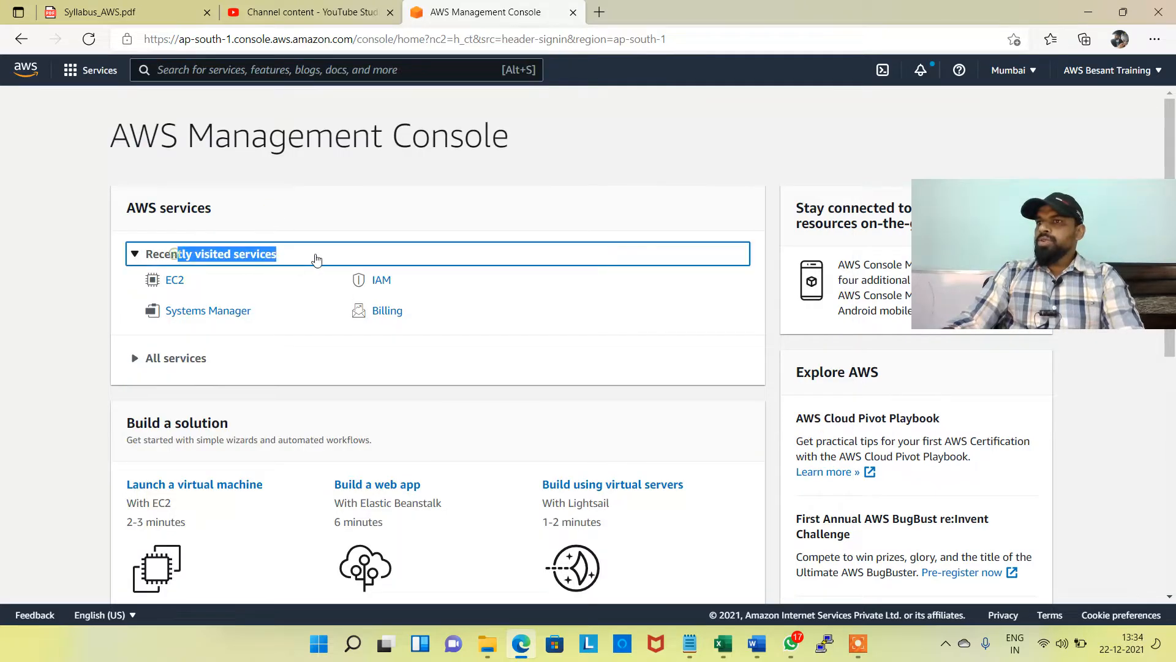
left_click(154, 254)
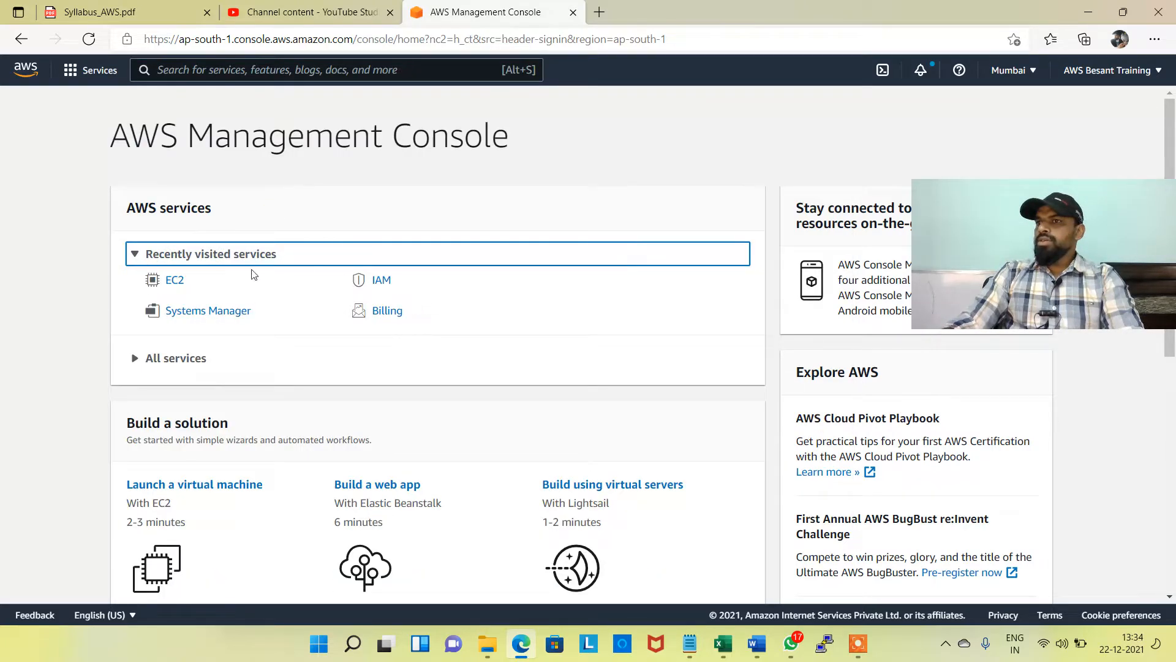
left_click(114, 265)
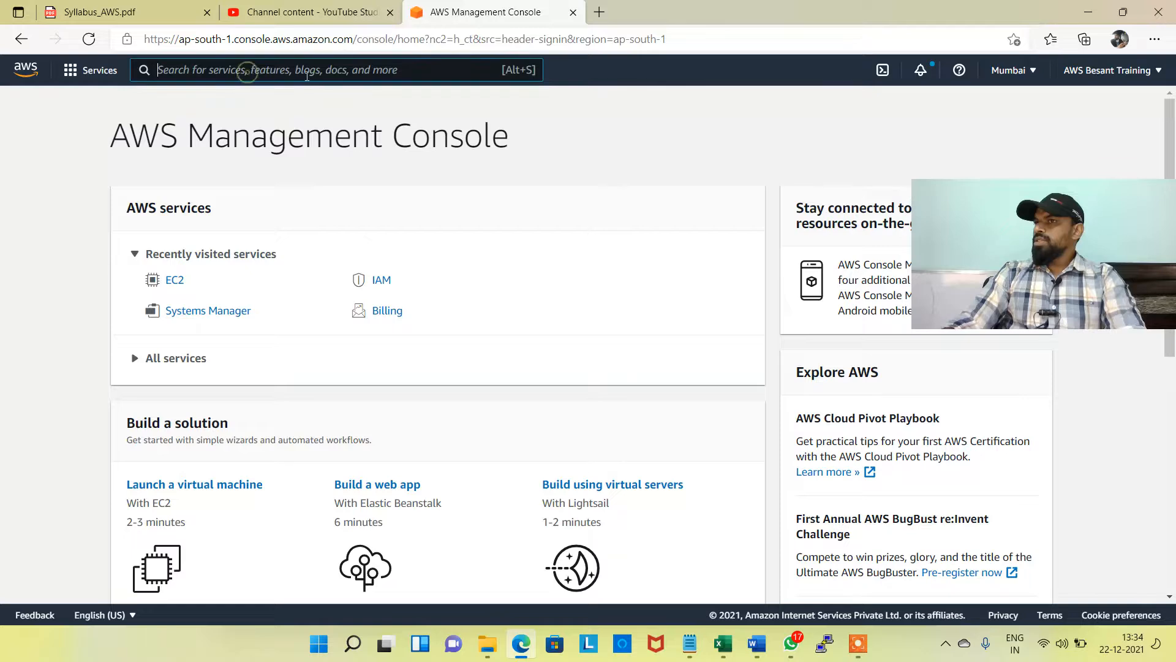
Step: Search the AWS services for ec2, open the EC2 service and dismiss its welcome message
type("ec2")
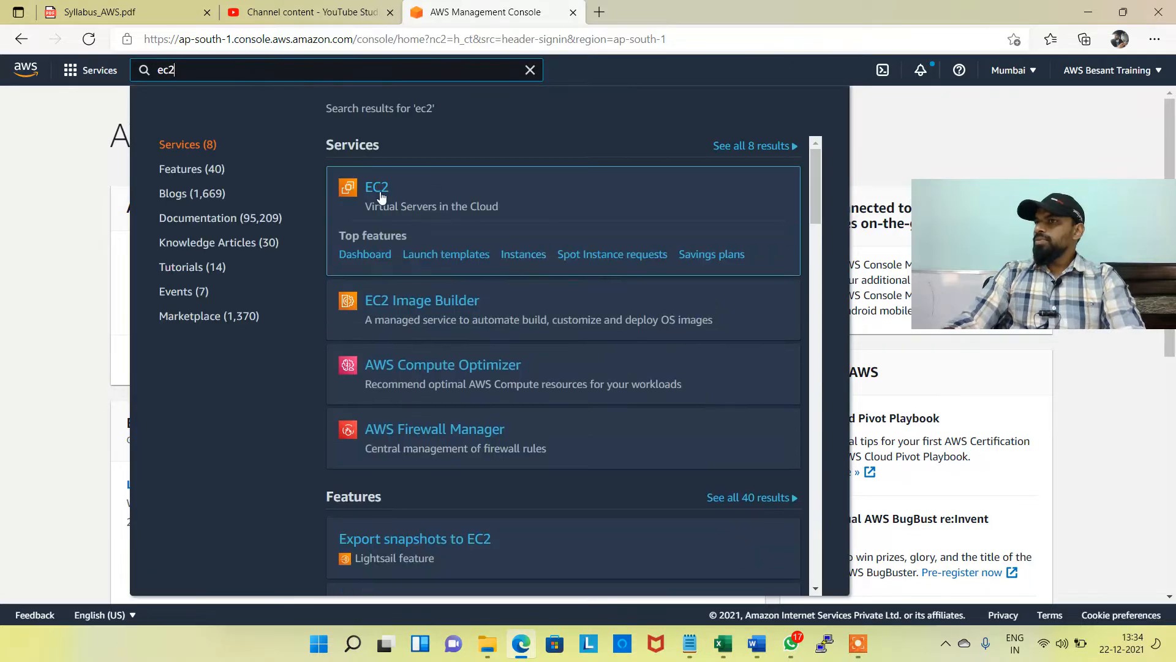
left_click(380, 191)
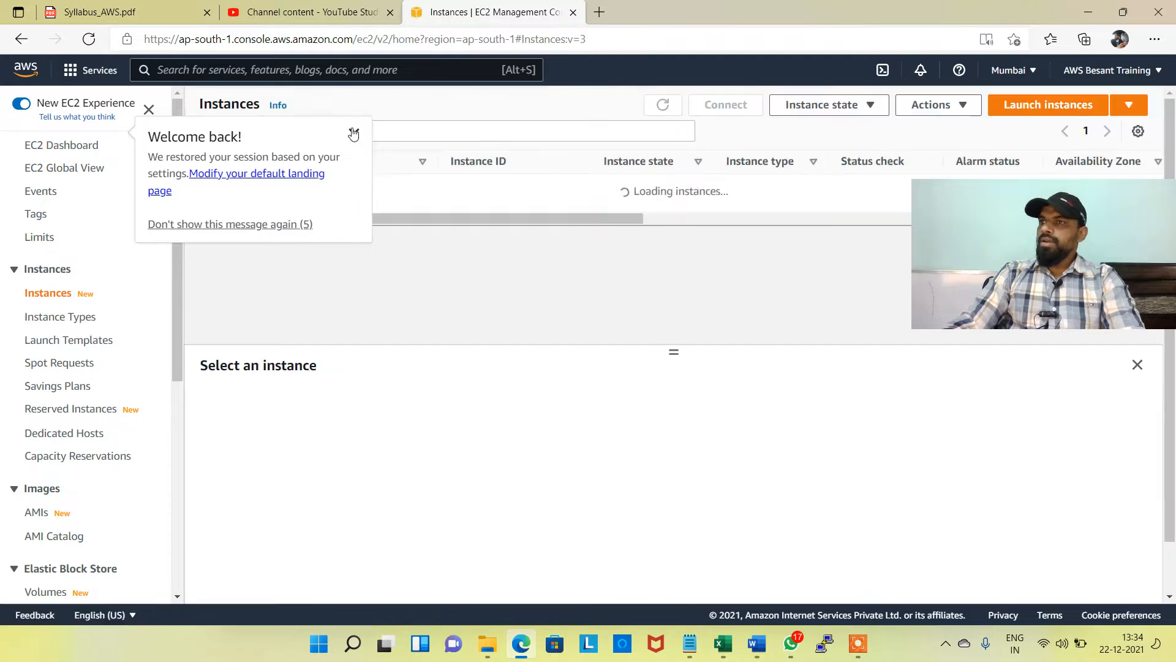
left_click(354, 133)
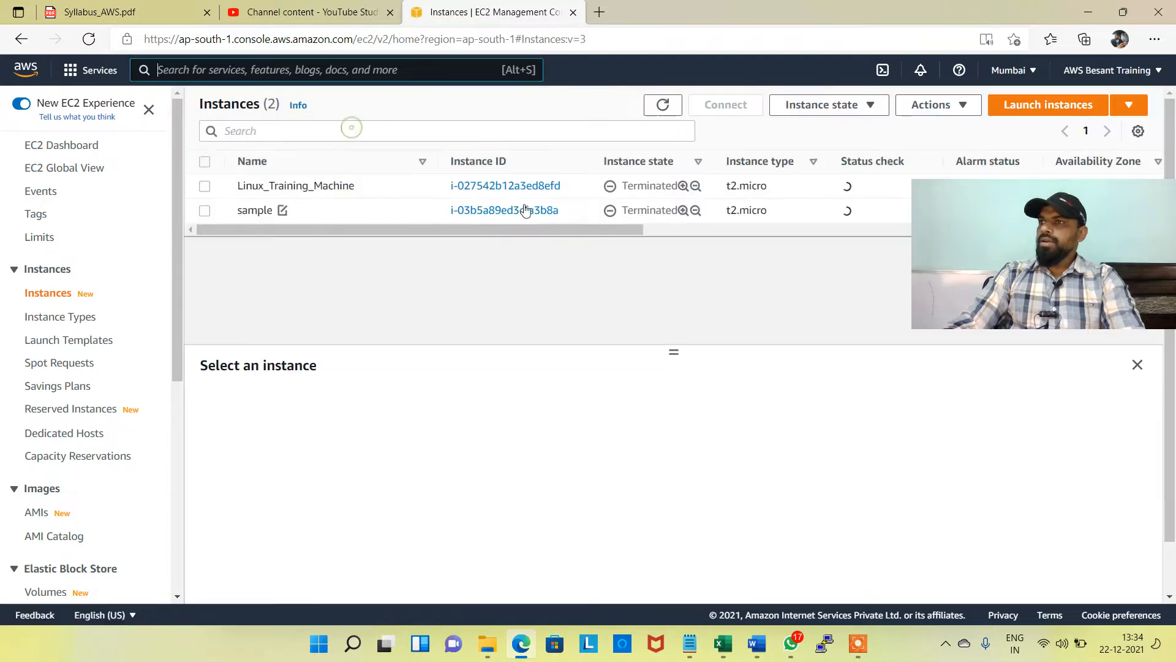
left_click_drag(1025, 253, 937, 445)
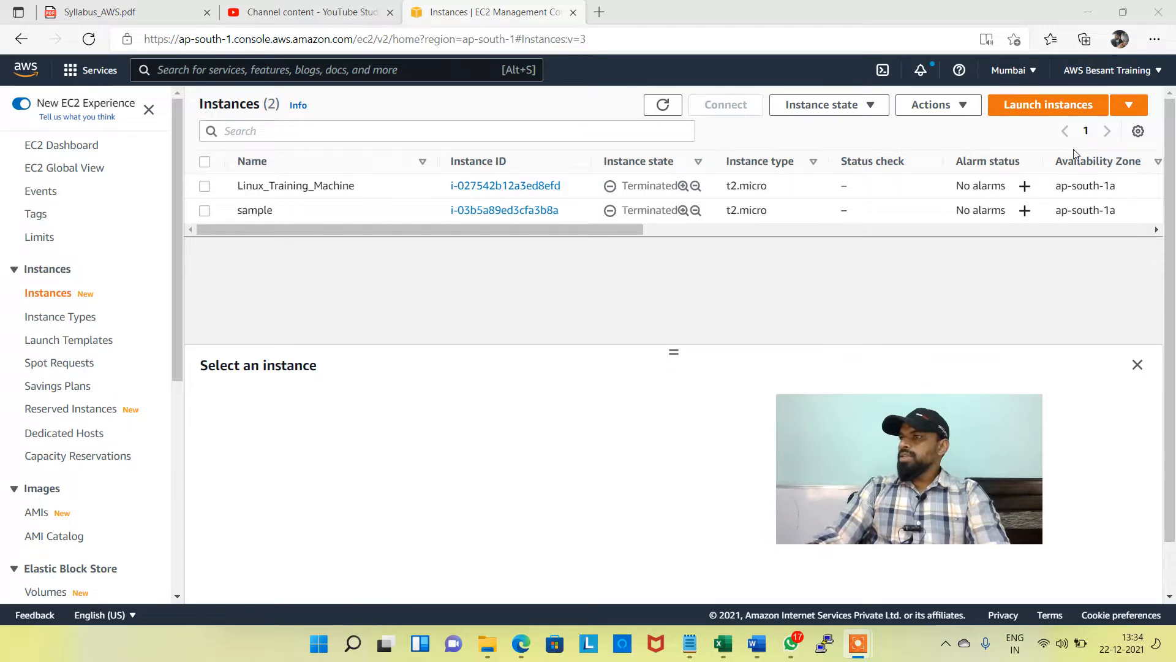
left_click(1051, 108)
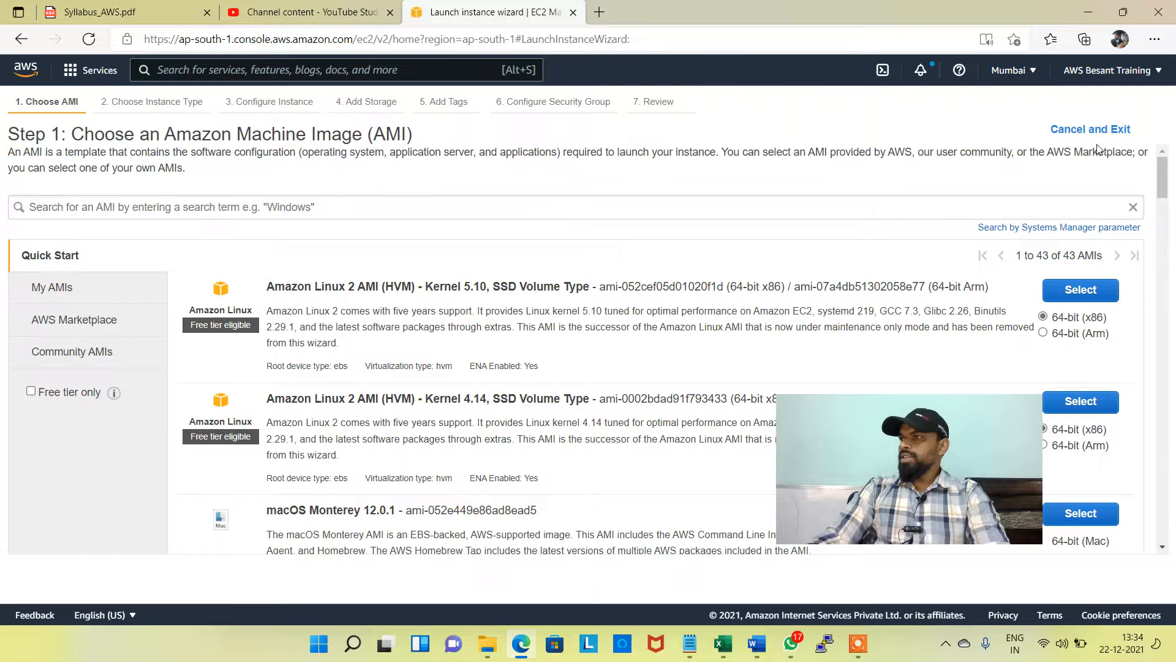
left_click(1111, 129)
left_click(1126, 106)
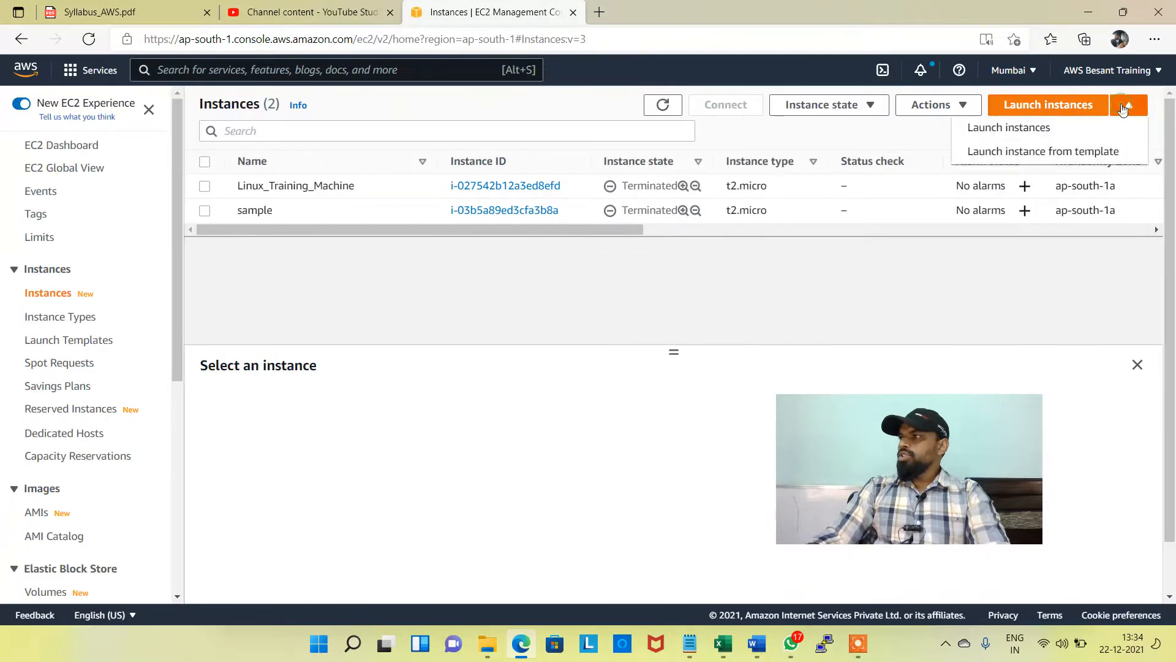
left_click(1020, 127)
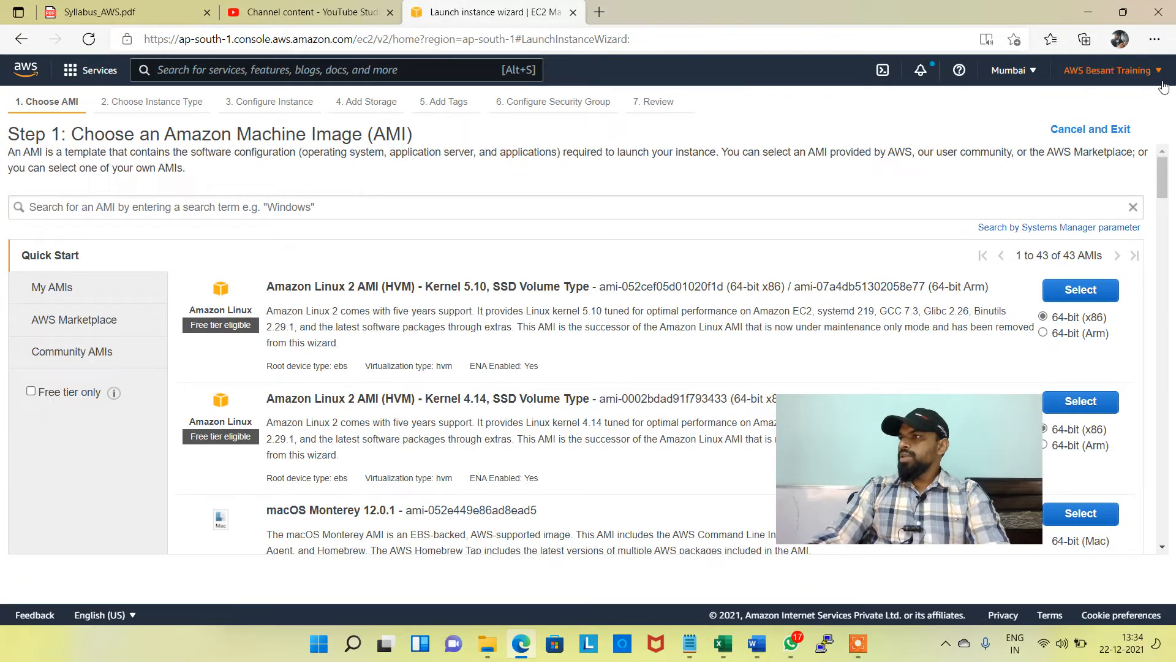
left_click(1091, 129)
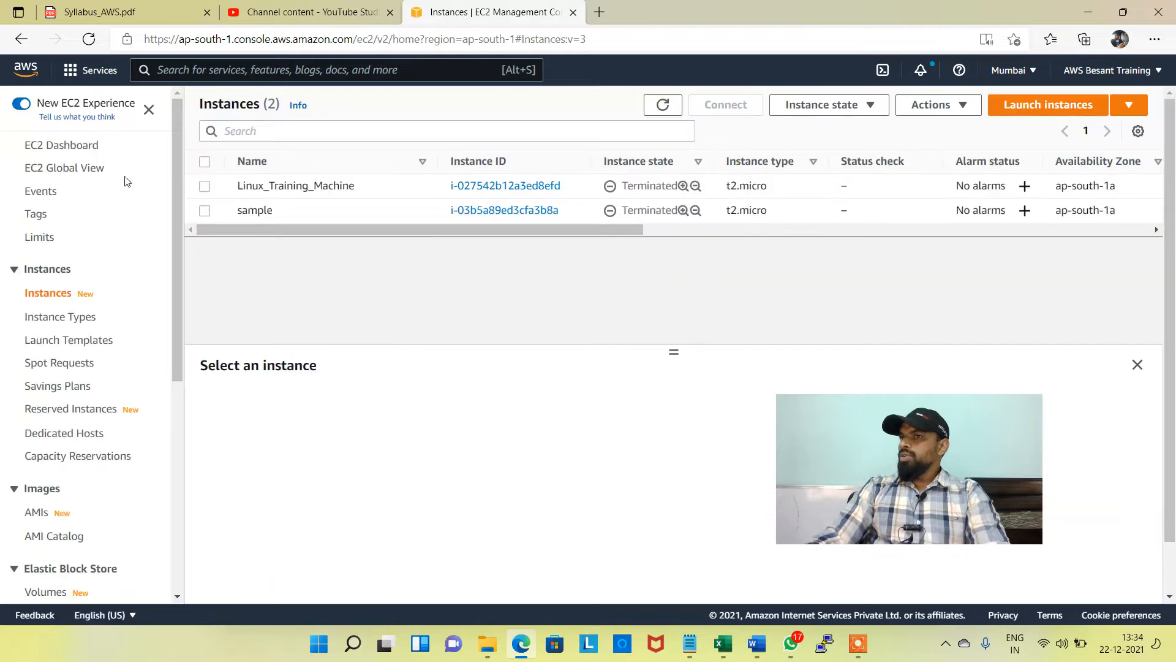
Step: Start launching an instance from the EC2 Dashboard and limit the AMI list to free tier images only
left_click(67, 149)
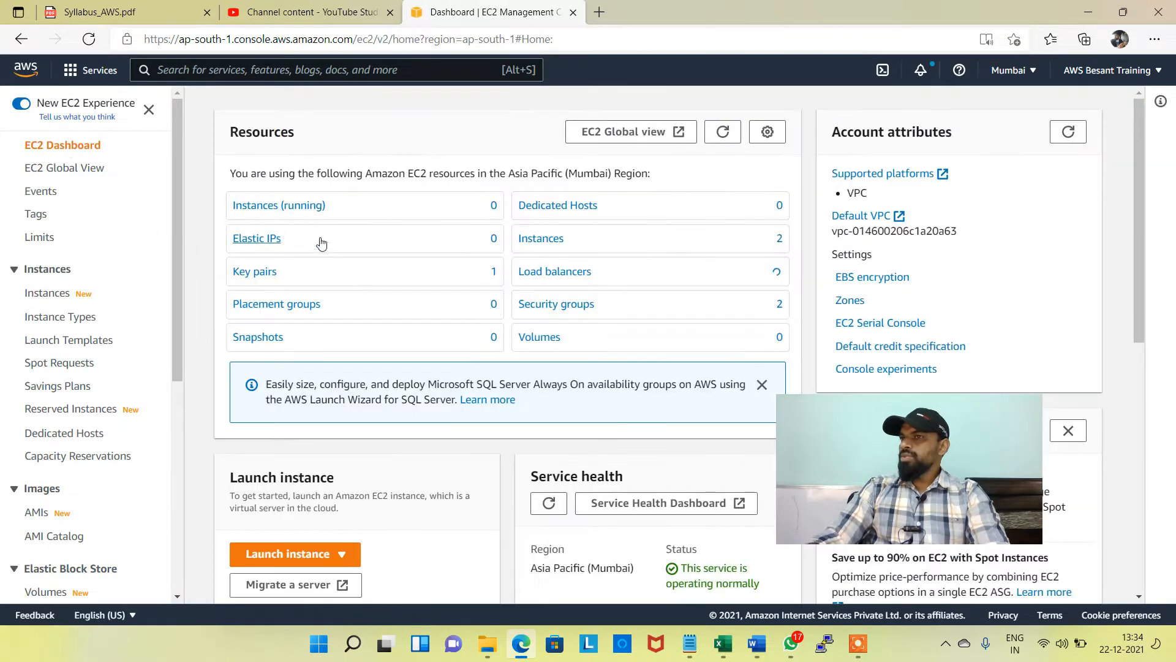
scroll(329, 394, "down", 3)
left_click(328, 397)
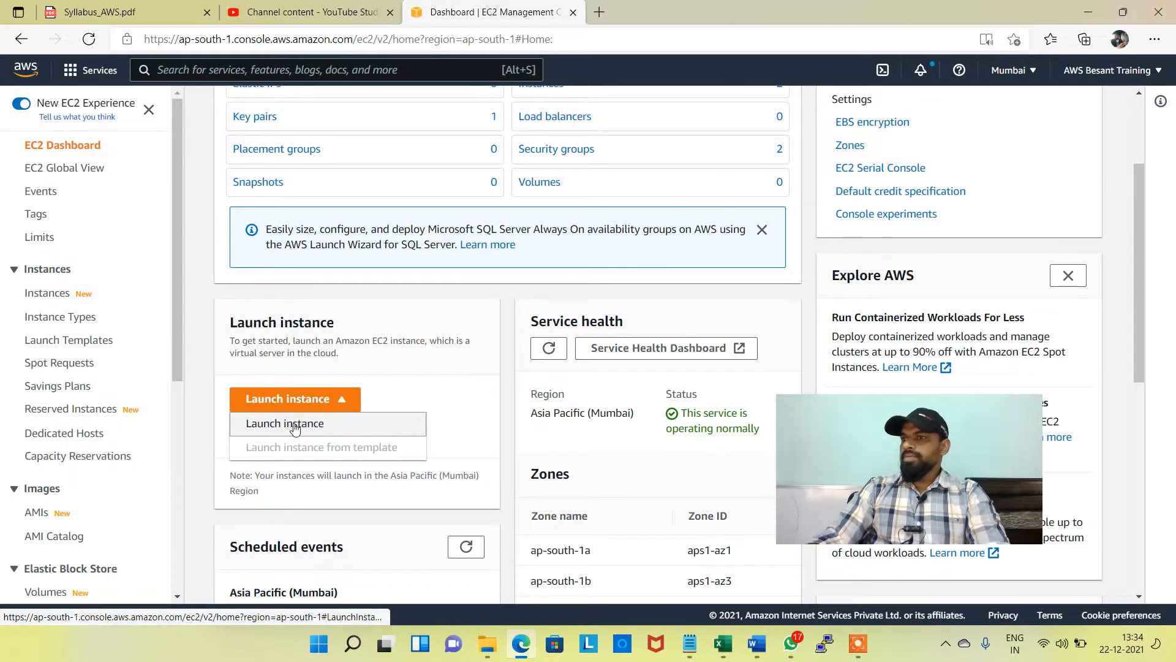
left_click(294, 427)
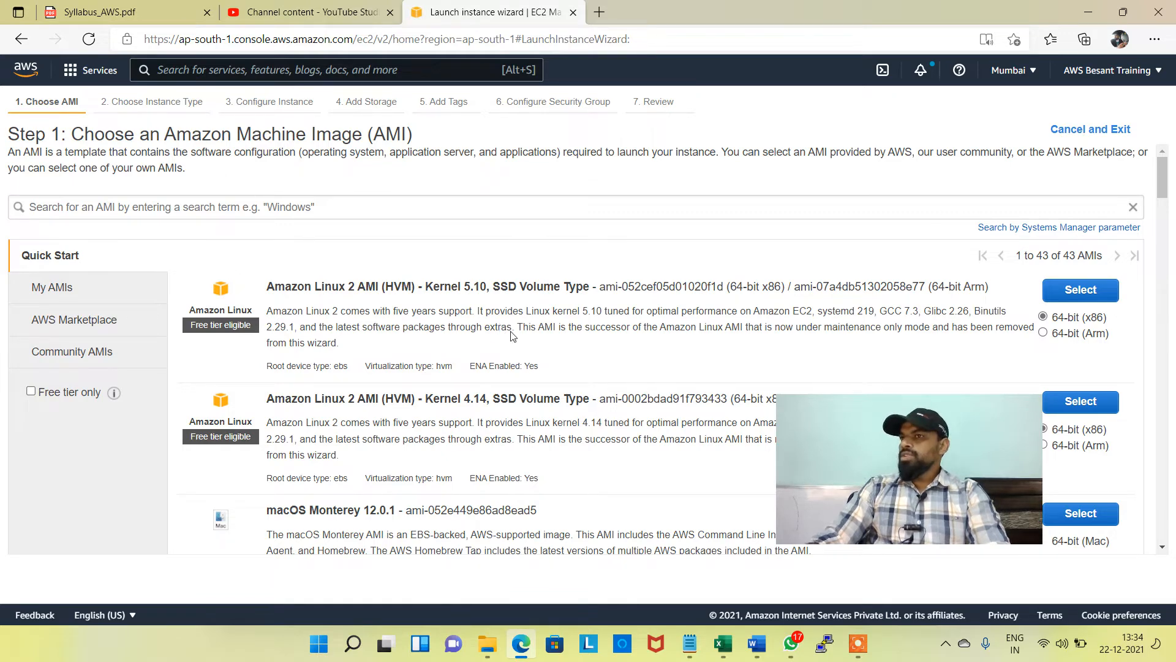
left_click(32, 392)
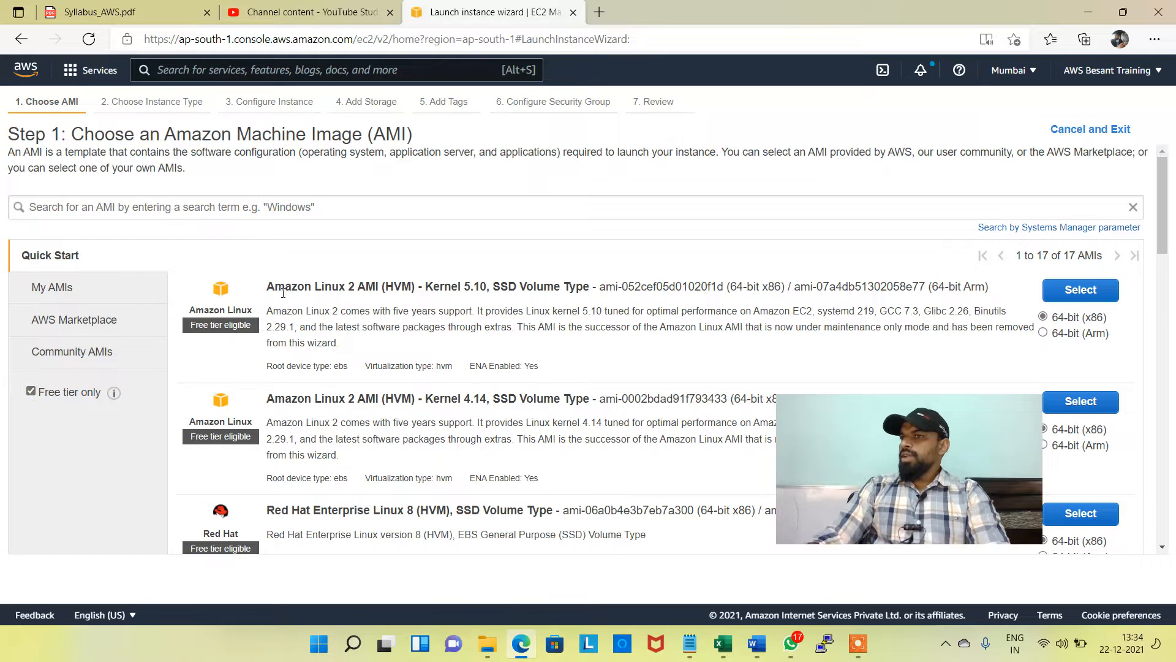
Step: Compare the names and kernel versions of the Amazon Linux 2 AMIs in the free tier list
left_click_drag(290, 293, 528, 288)
left_click(341, 309)
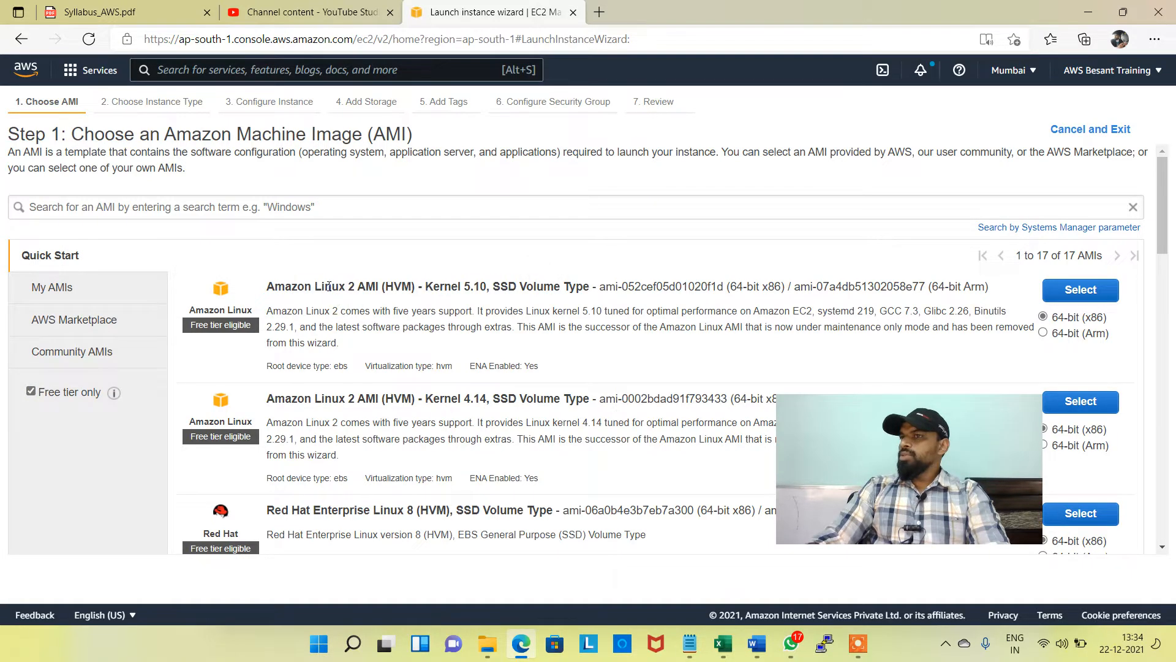
left_click_drag(428, 289, 488, 287)
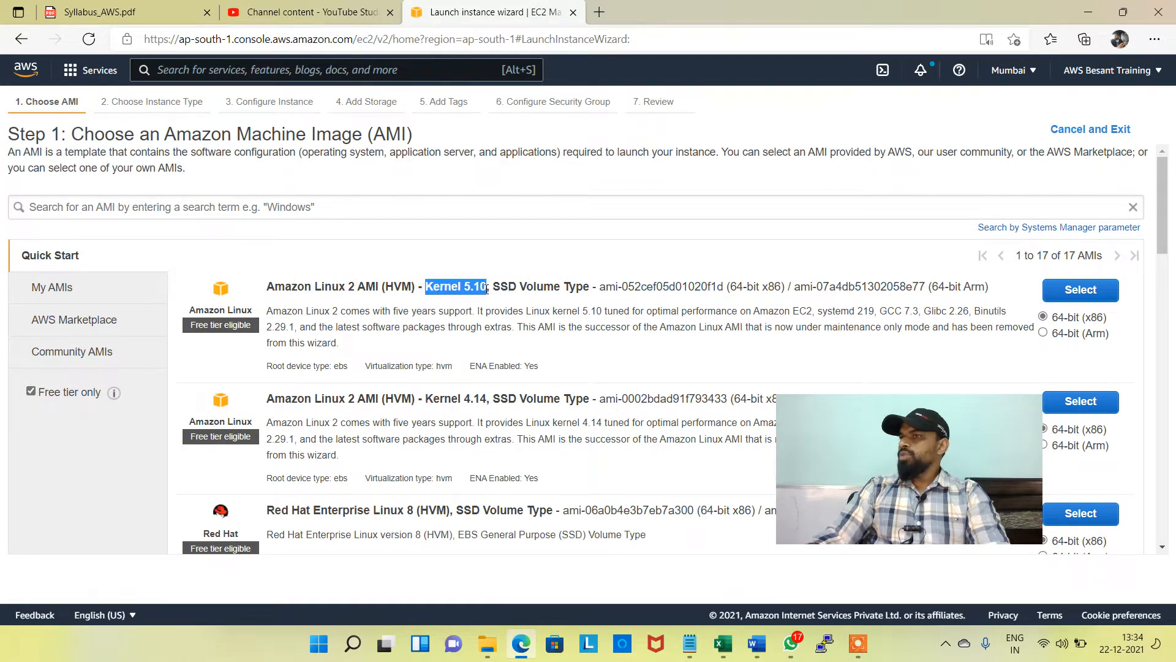
scroll(488, 325, "down", 1)
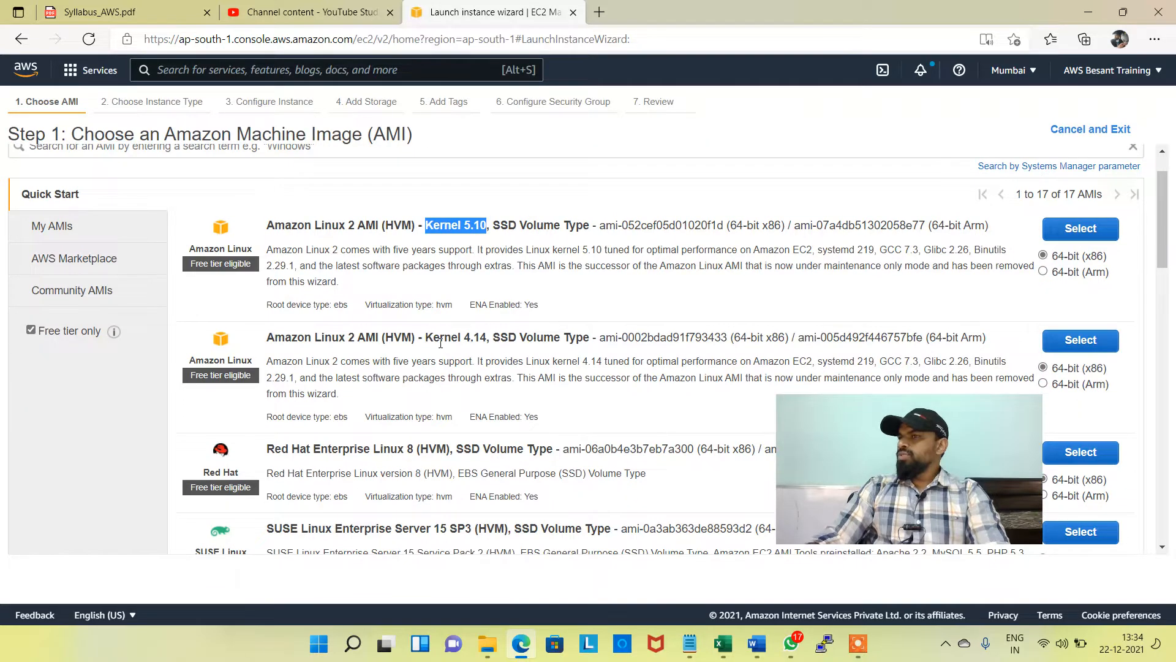
left_click(441, 227)
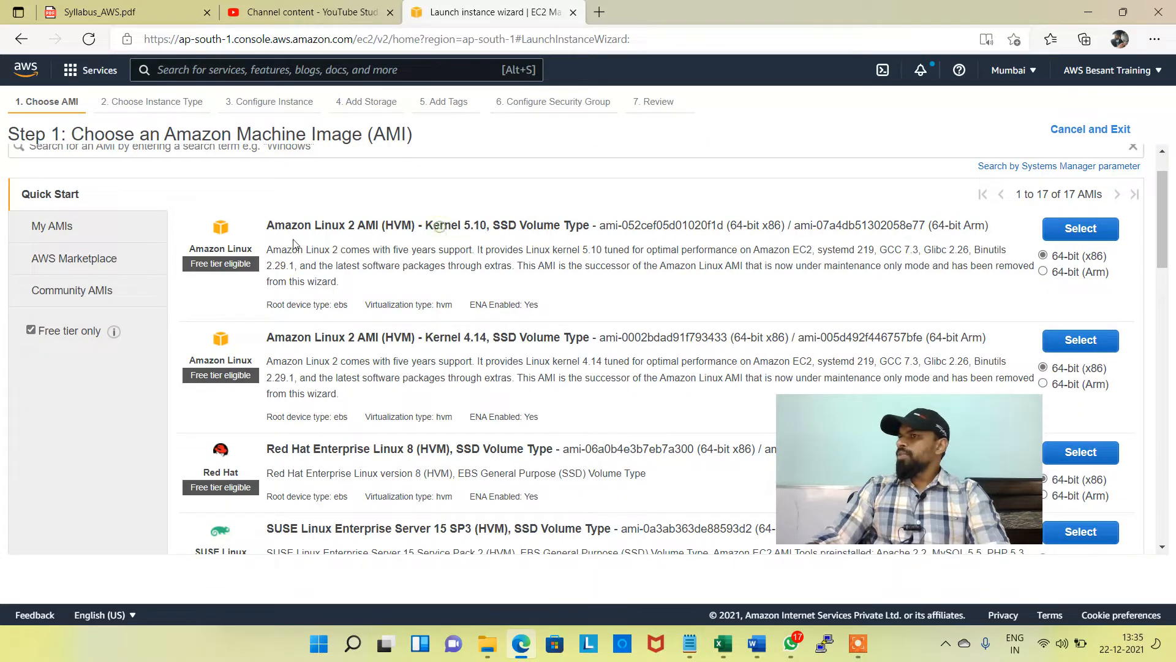
left_click_drag(291, 225, 580, 225)
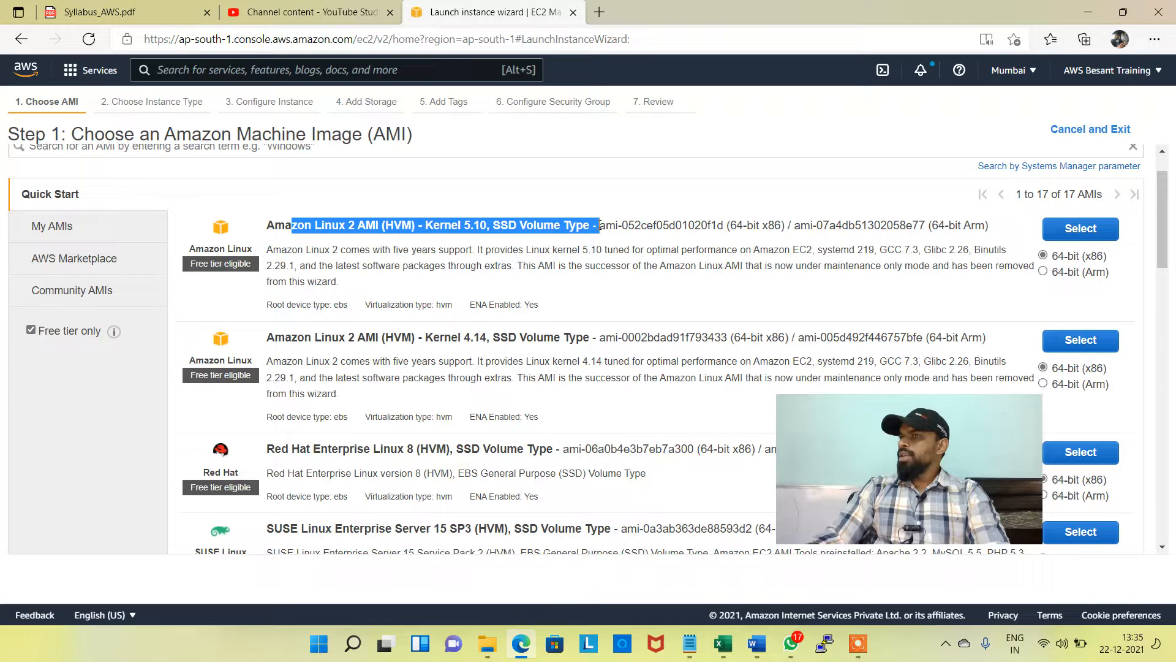
left_click(465, 336)
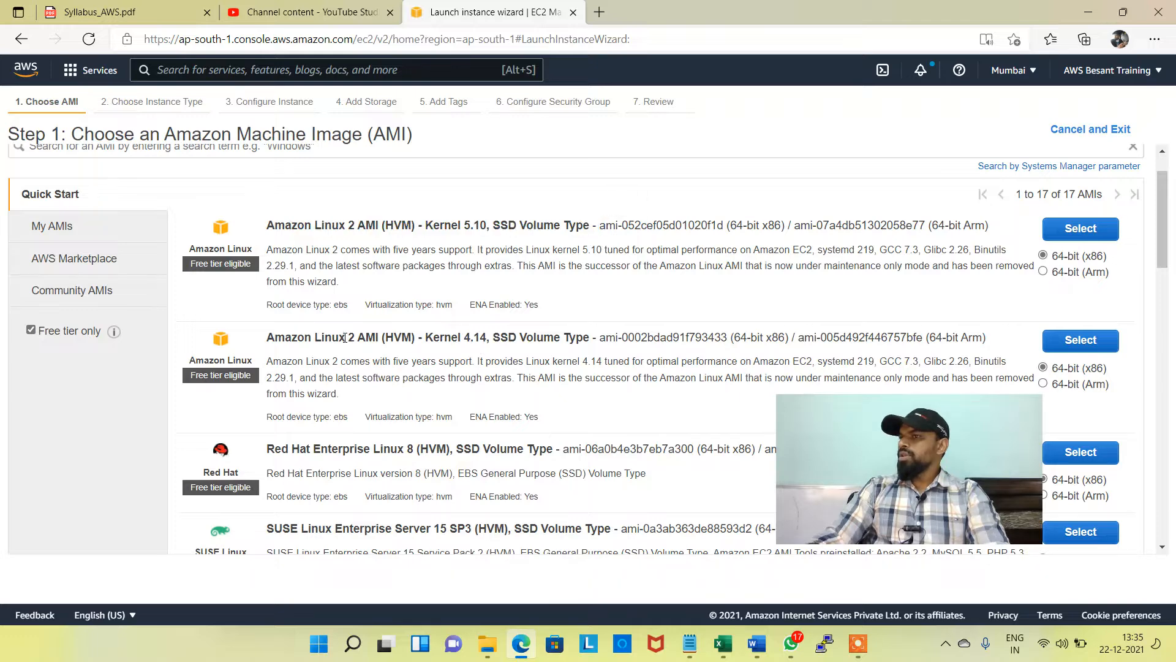
left_click_drag(337, 337, 582, 337)
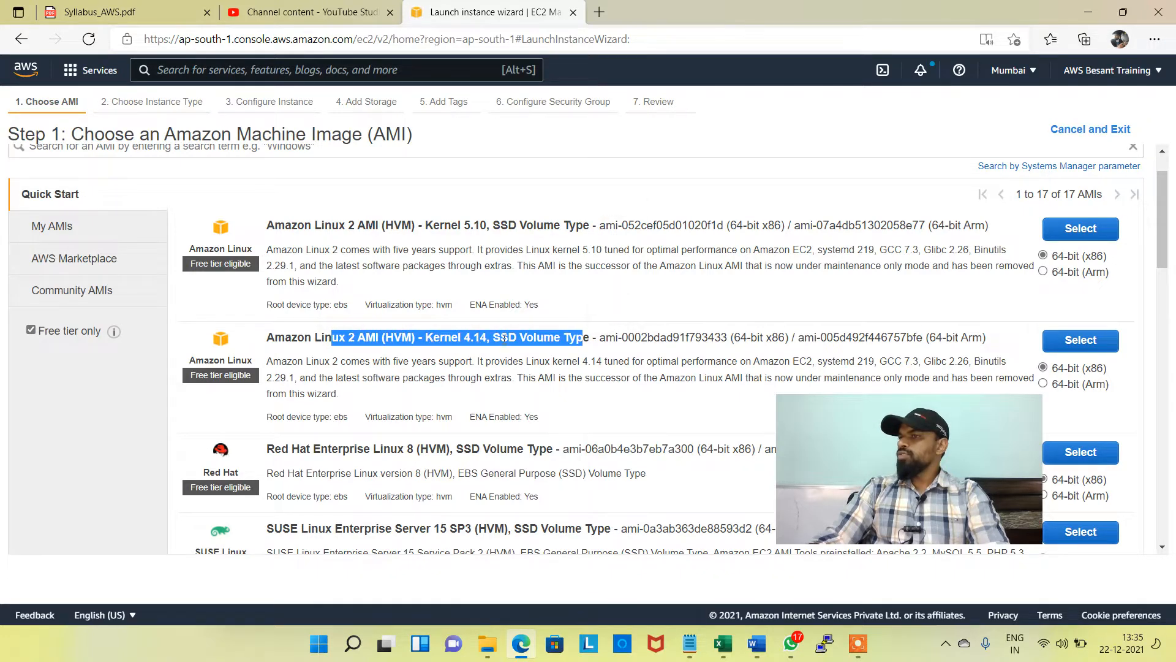
scroll(538, 279, "up", 1)
left_click(419, 301)
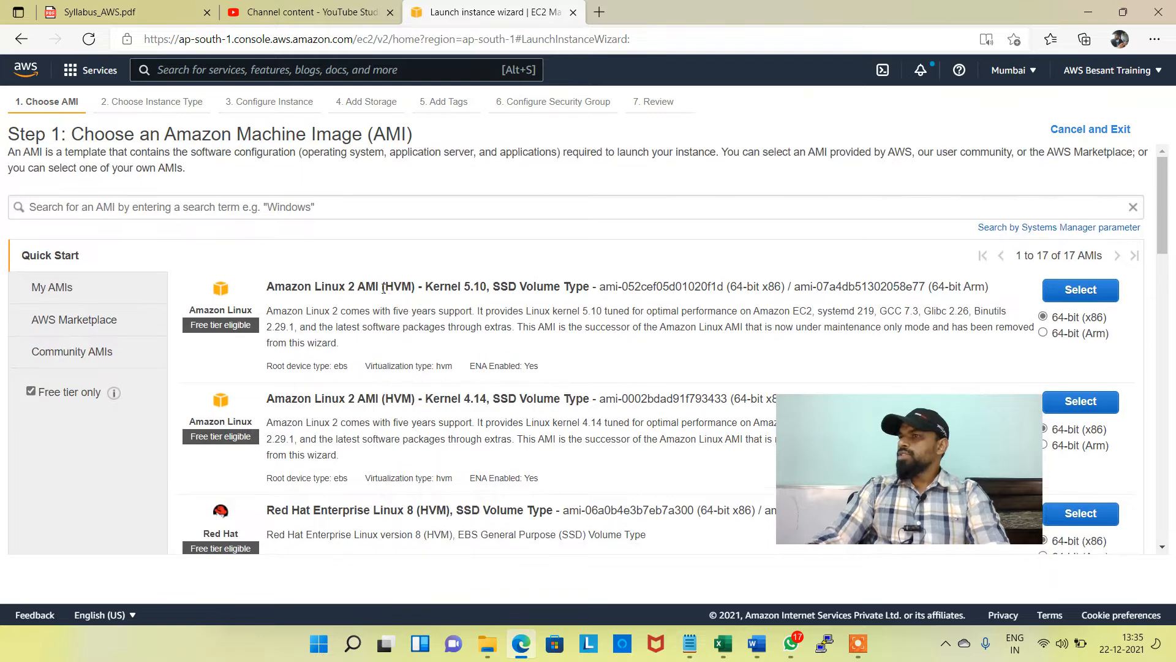
left_click_drag(383, 288, 585, 287)
scroll(443, 294, "down", 2)
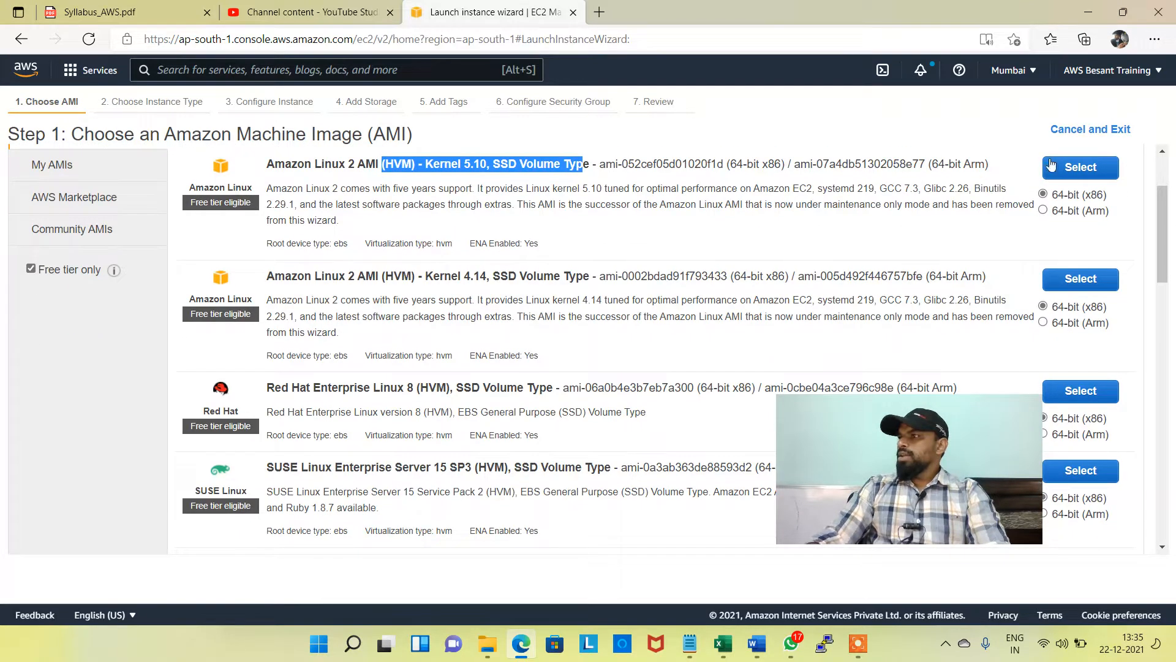
Step: Choose the 64-bit (x86) Amazon Linux 2 AMI with Kernel 5.10 and proceed with the free tier t2.micro instance type
left_click(1081, 171)
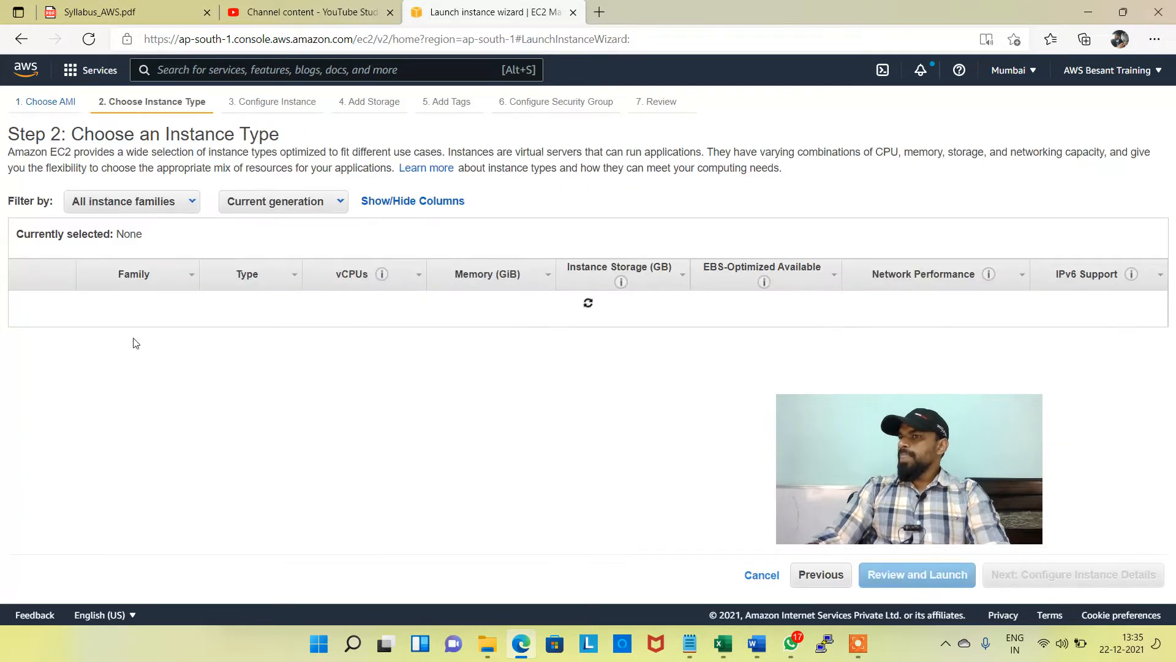
scroll(231, 346, "down", 1)
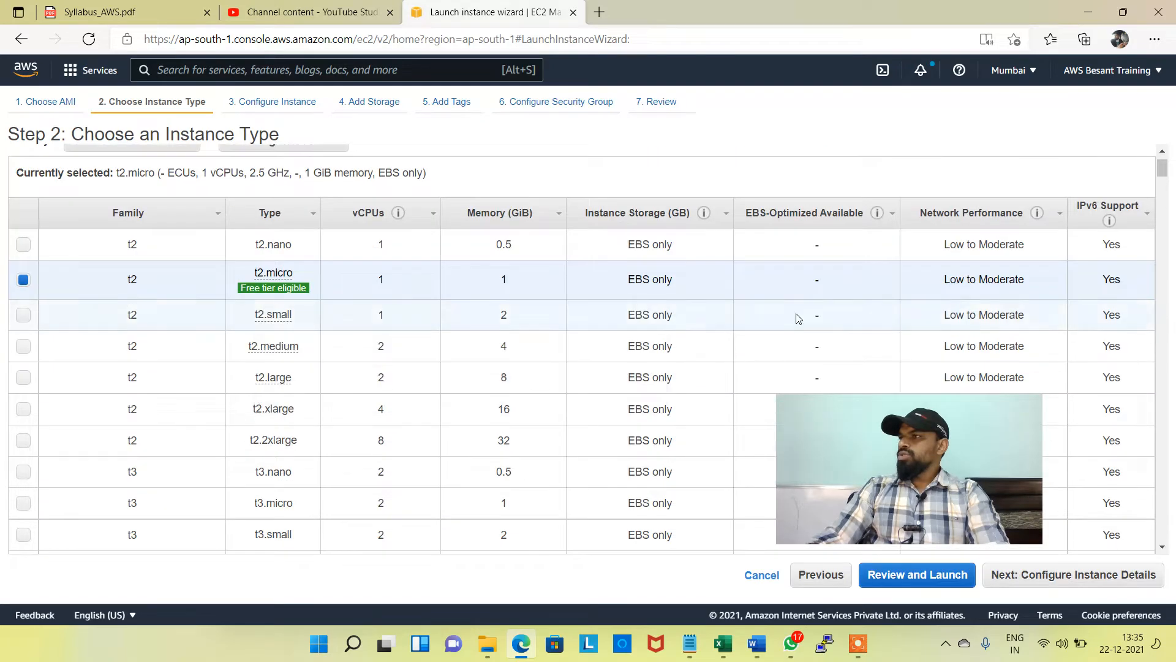
scroll(1011, 307, "down", 4)
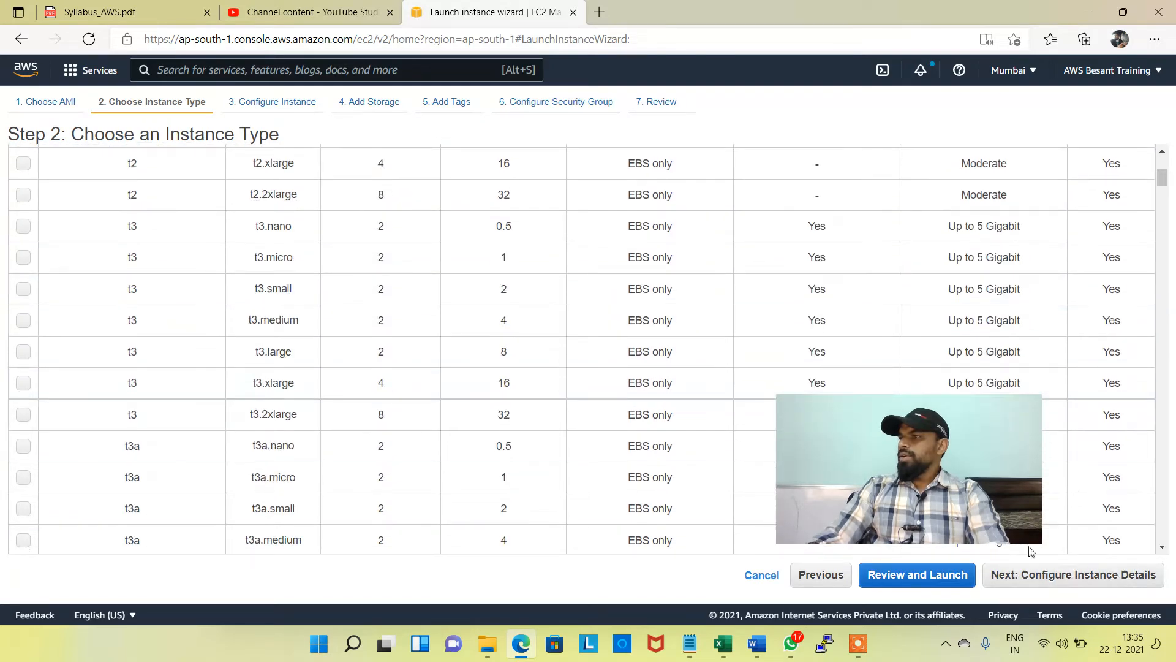
scroll(63, 304, "up", 5)
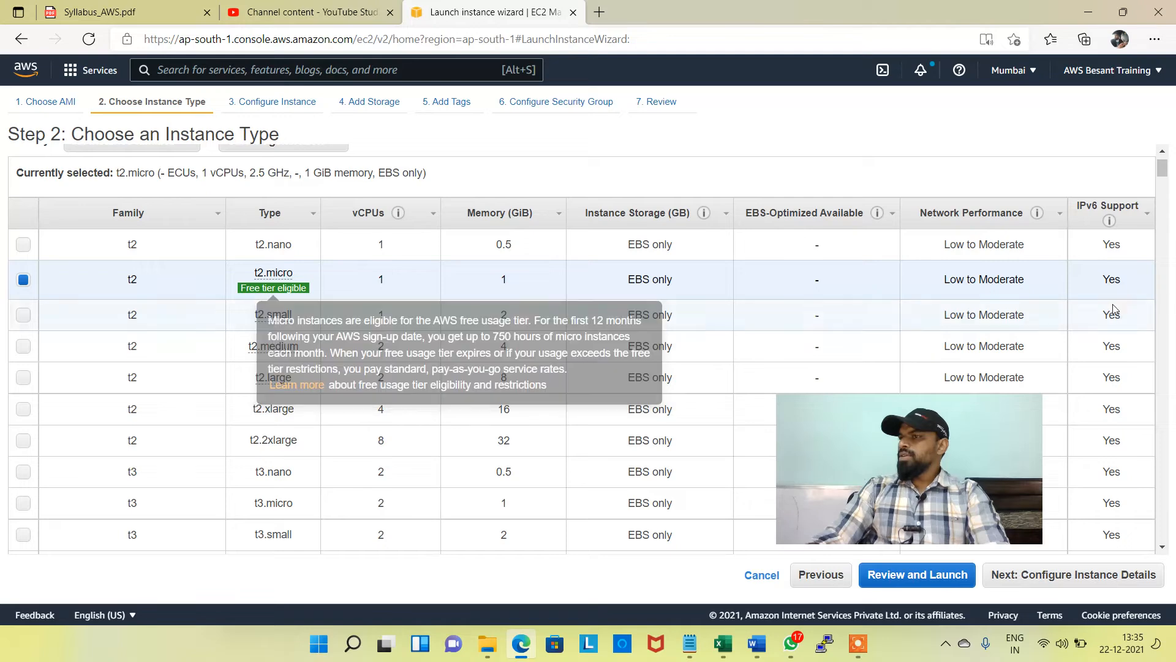
mouse_move(302, 289)
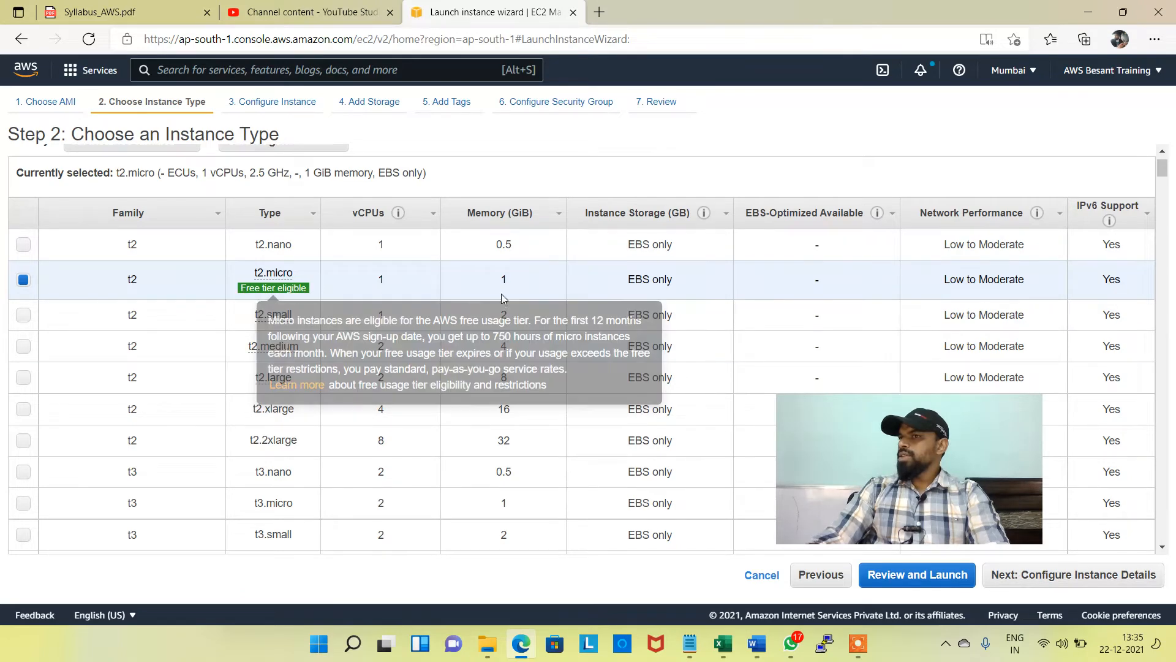
left_click(1020, 579)
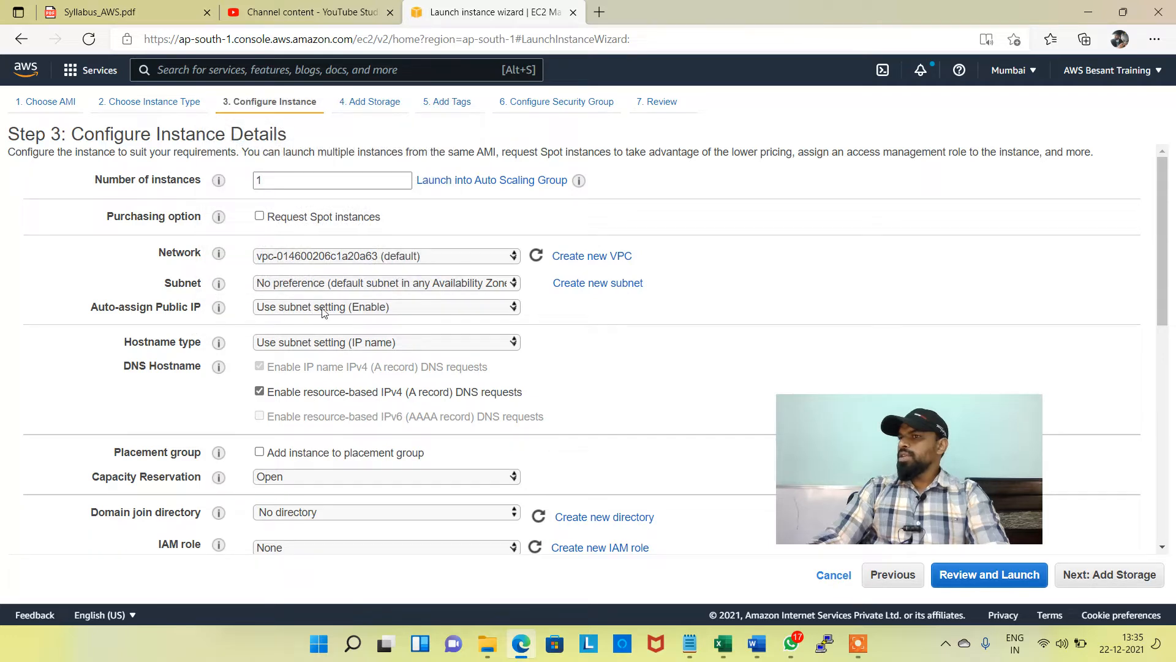
Step: Look through the instance details and accept the default instance and storage settings, proceeding to the tags
left_click(402, 308)
left_click(402, 308)
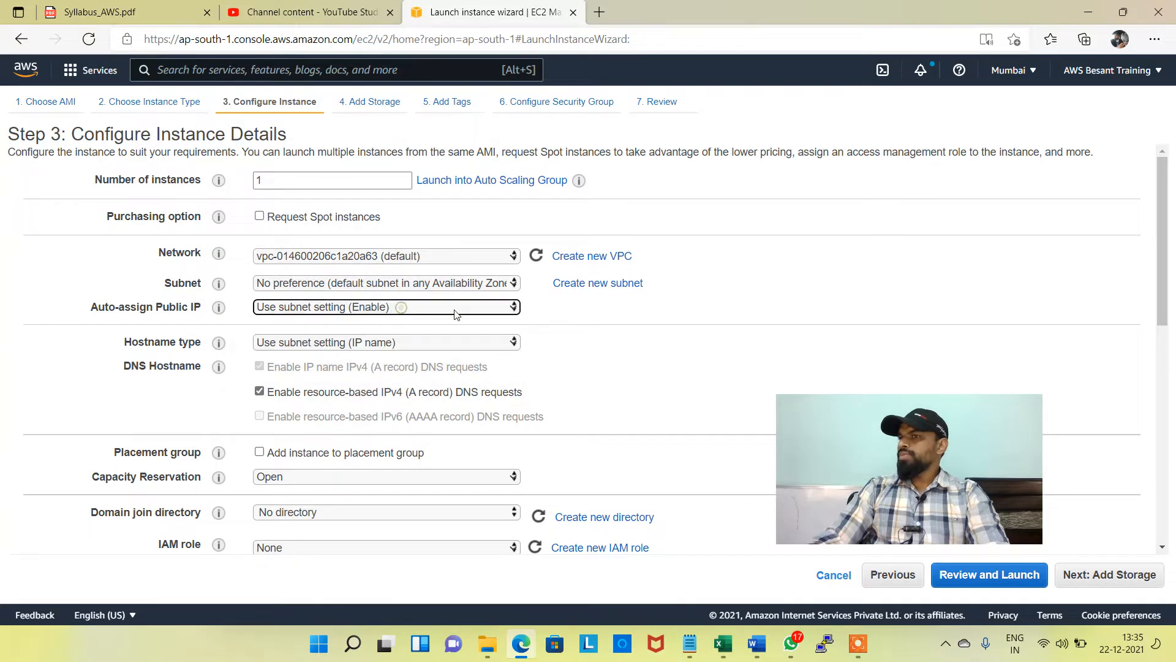
left_click(543, 313)
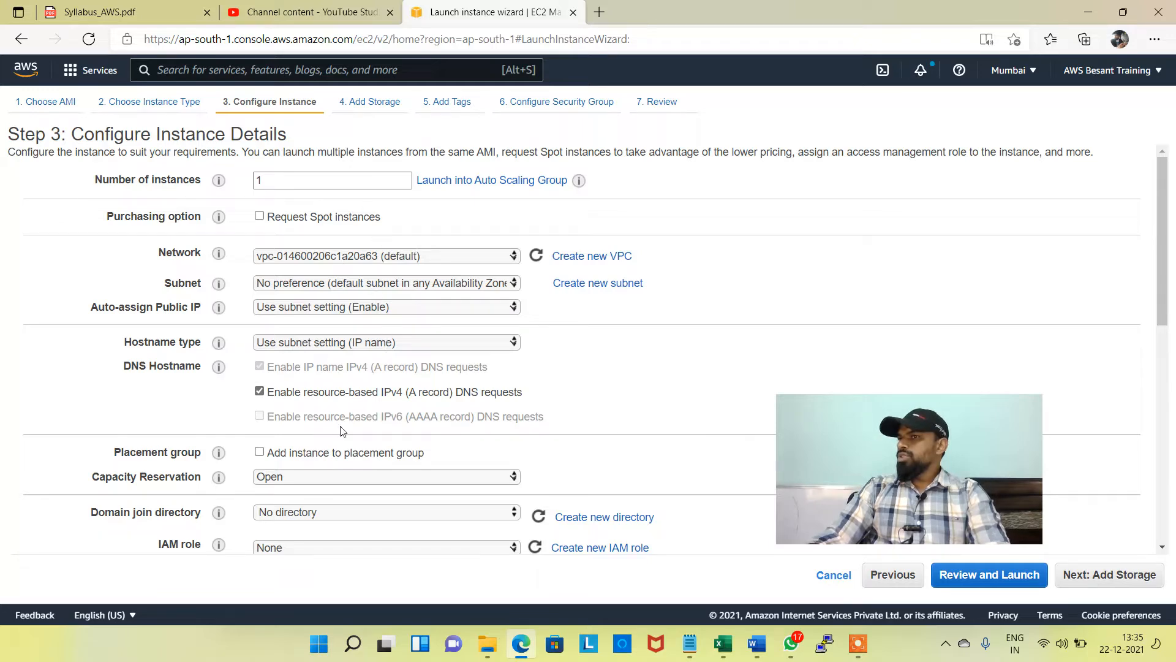
scroll(401, 476, "down", 9)
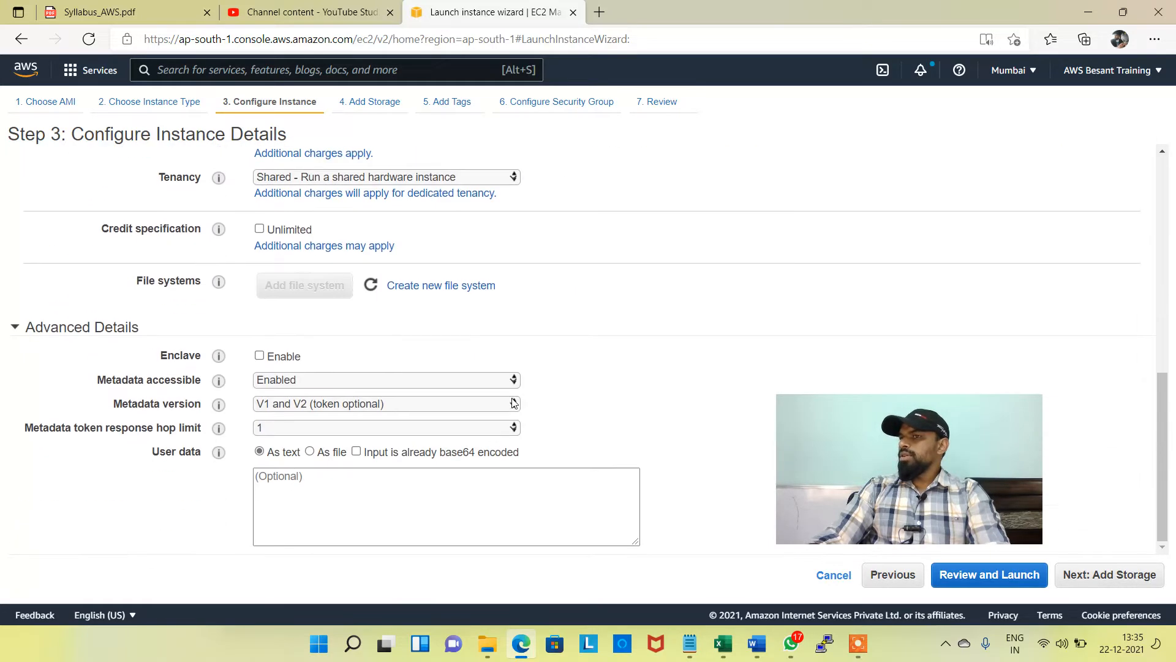
scroll(518, 380, "up", 10)
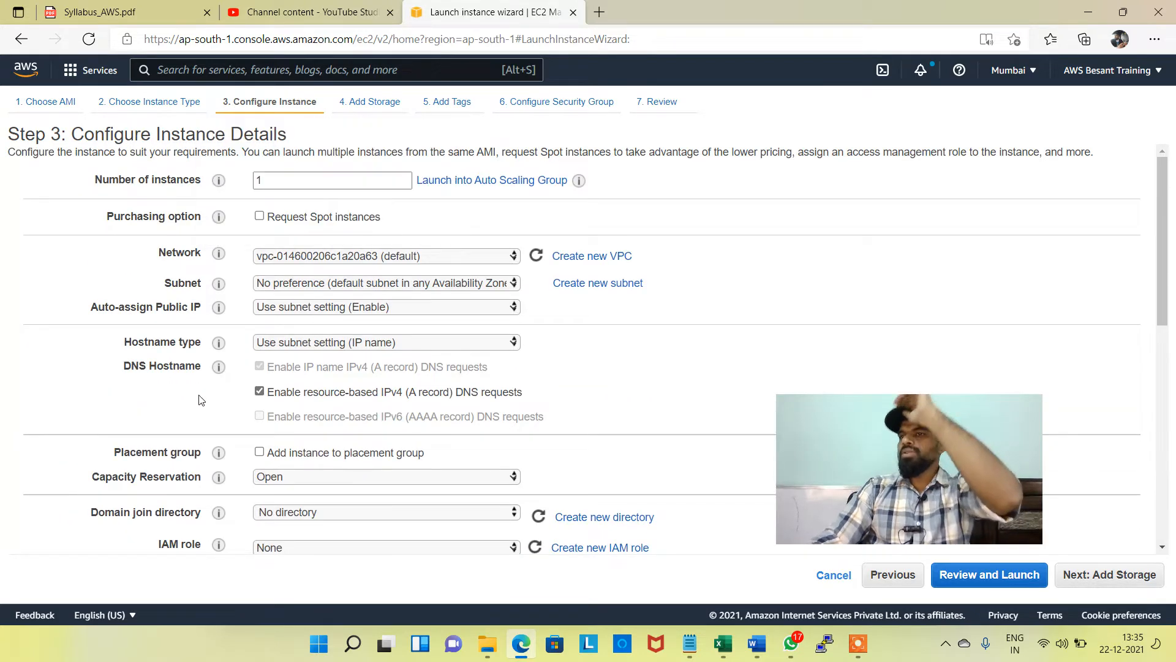
scroll(551, 392, "down", 10)
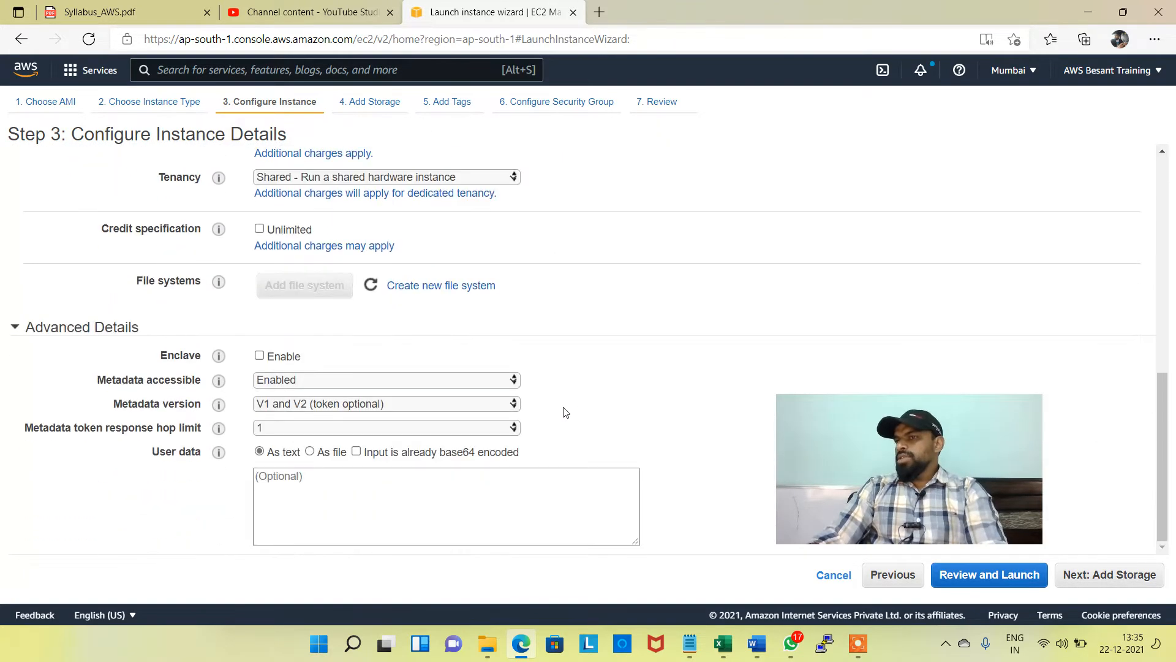
left_click(1110, 575)
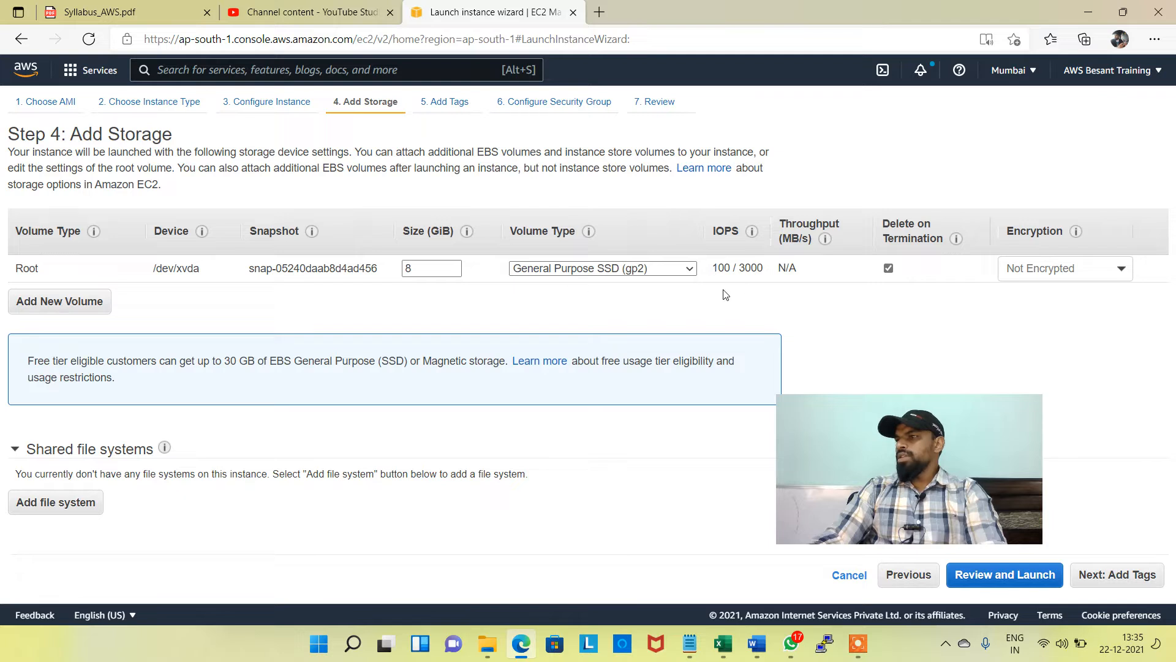
left_click(1129, 575)
Step: Add a tag with key Name and value Linux_Testing-machine, and proceed to the security group configuration
left_click(49, 367)
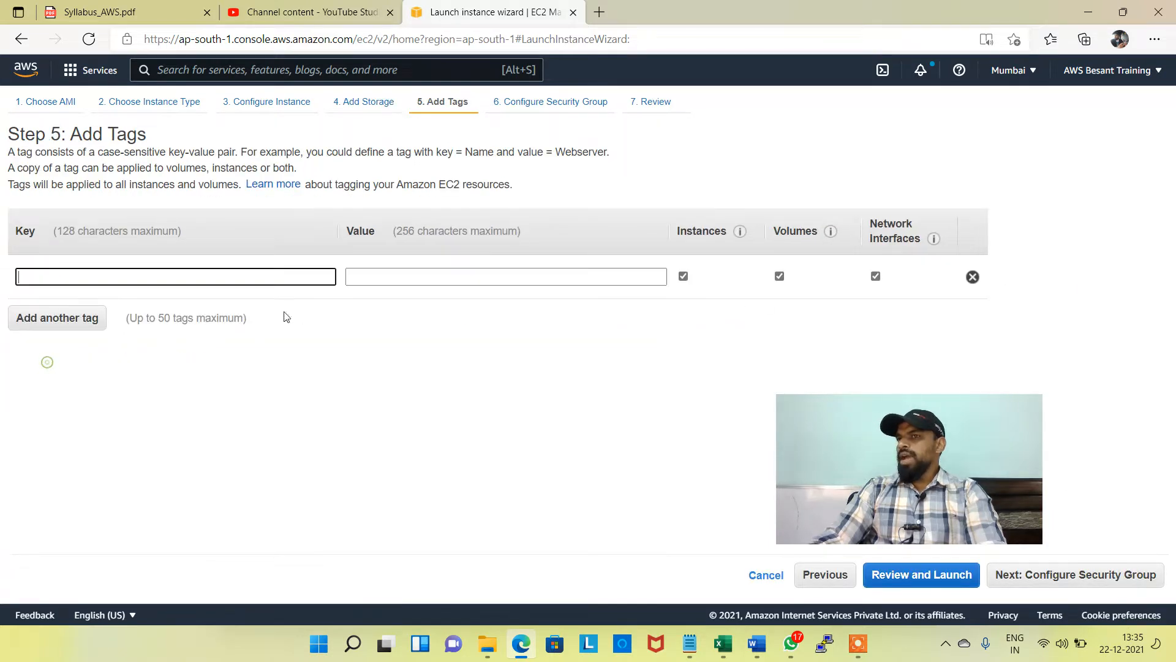
type("Name")
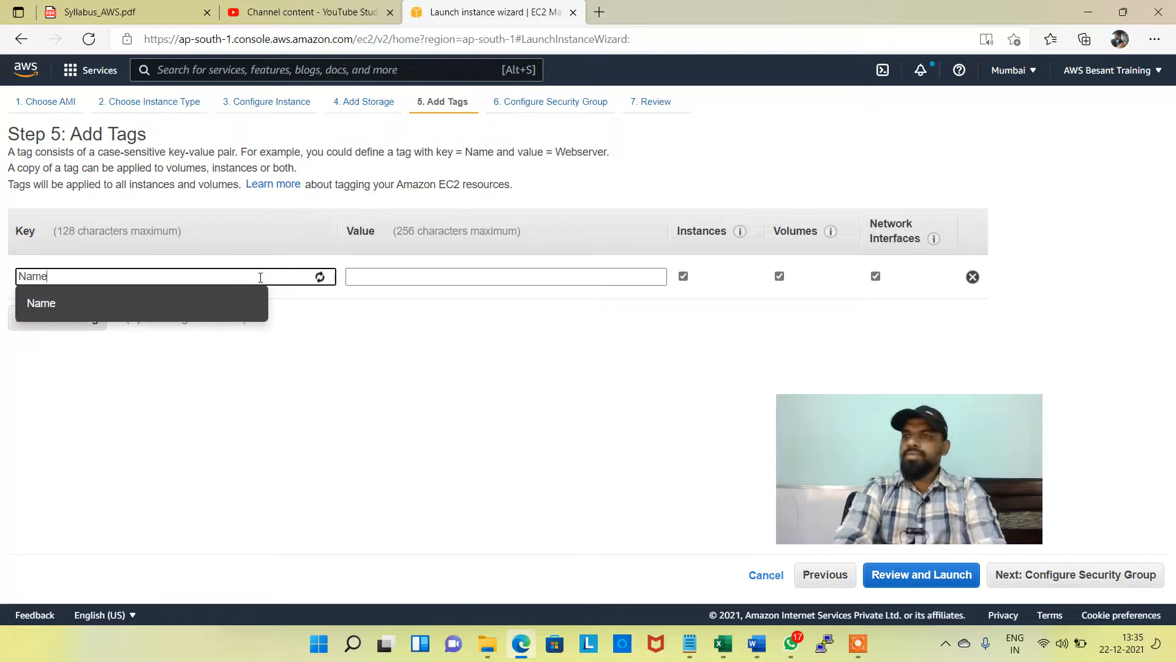
key("Tab")
type("Linux")
key("BackSpace")
key("BackSpace")
key("BackSpace")
key("BackSpace")
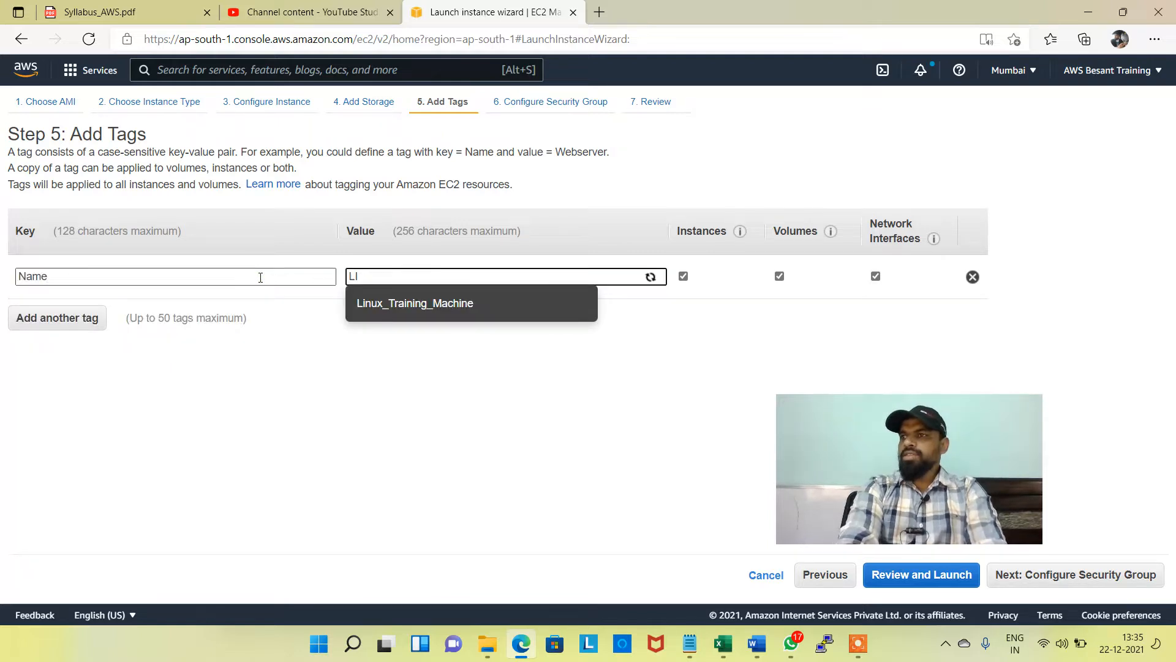
type("Linux")
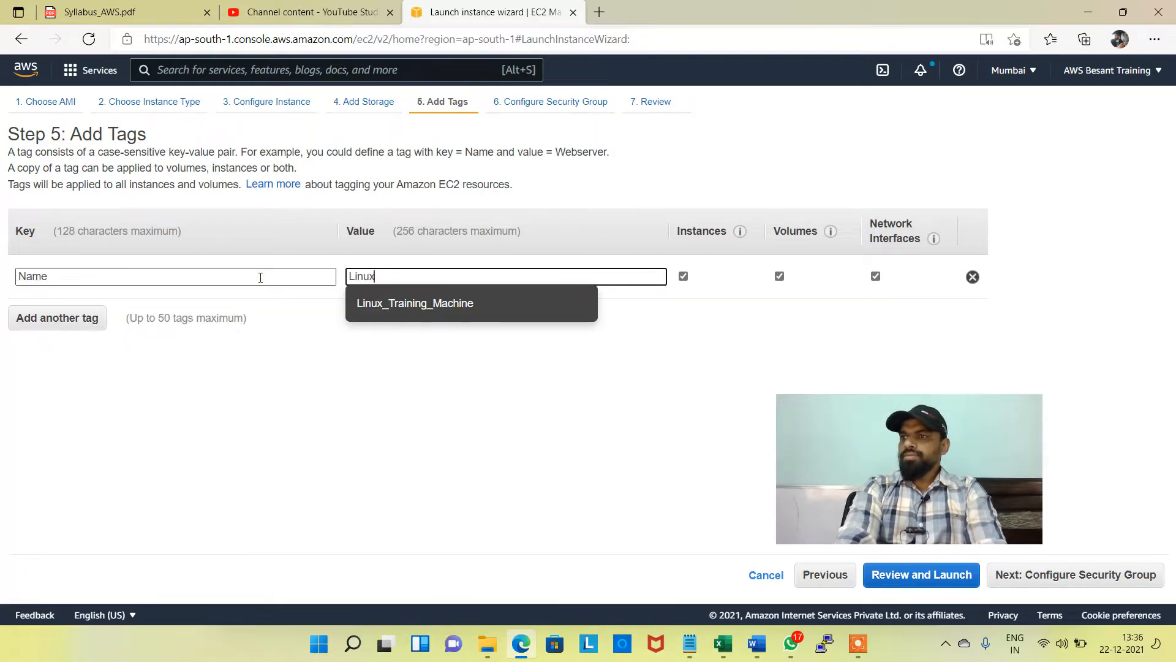
type("_Testing")
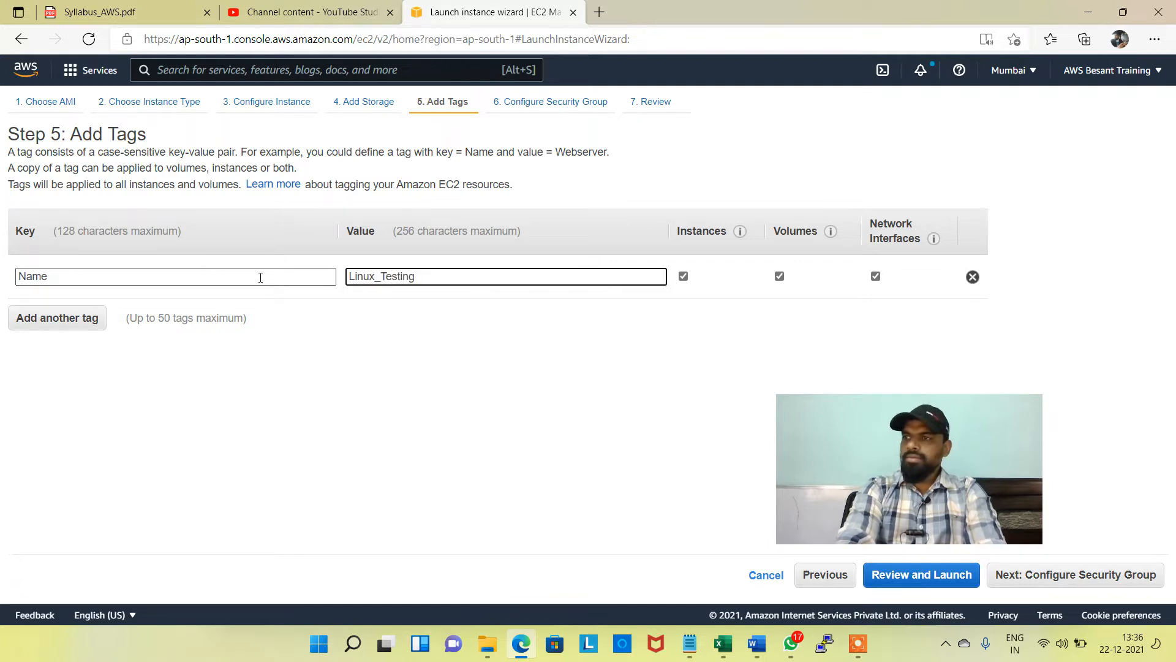
type("-machine")
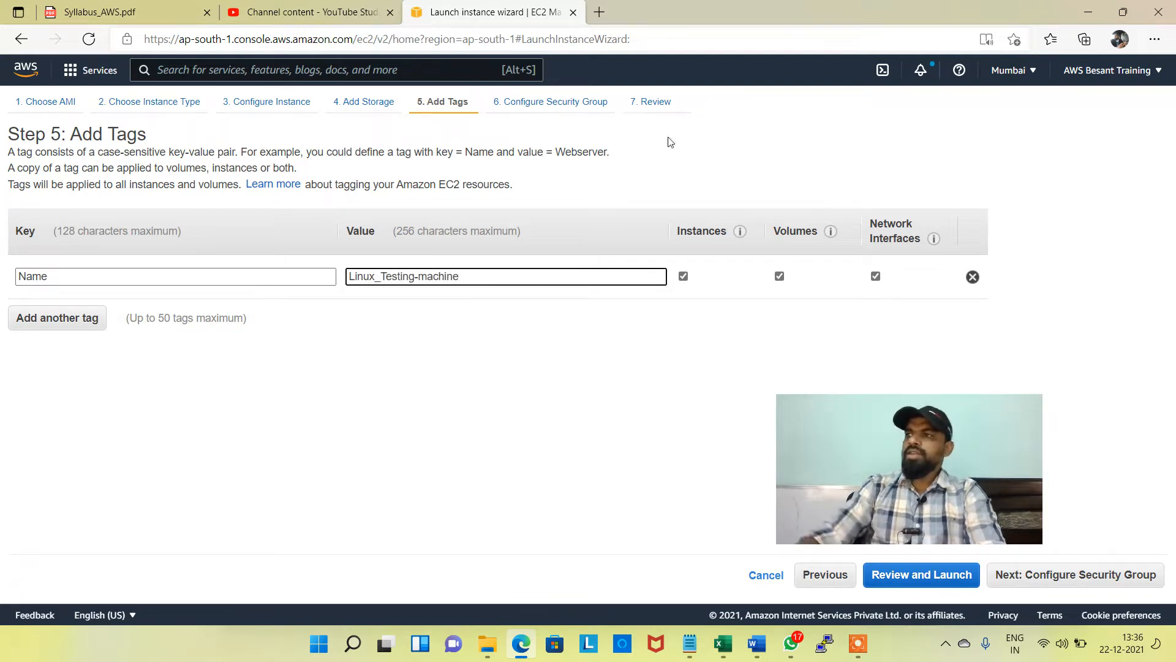
left_click(1103, 573)
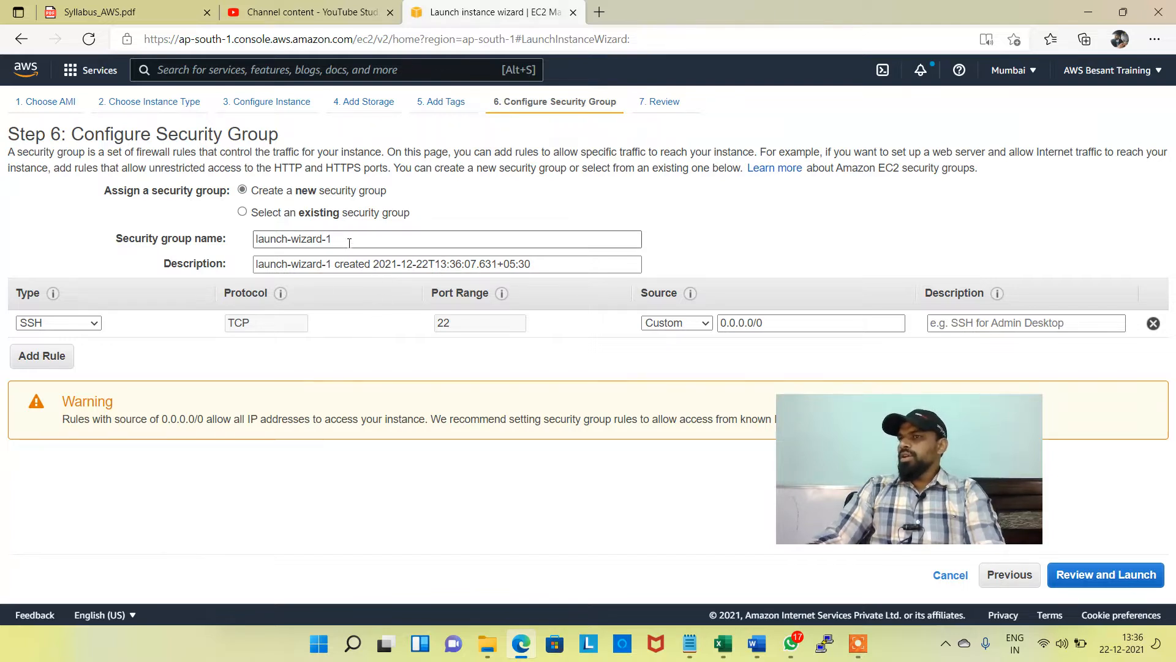
Step: Name the new security group awstraining and describe it as "this is for accessing the linux machine"
left_click_drag(340, 240, 86, 248)
key("BackSpace")
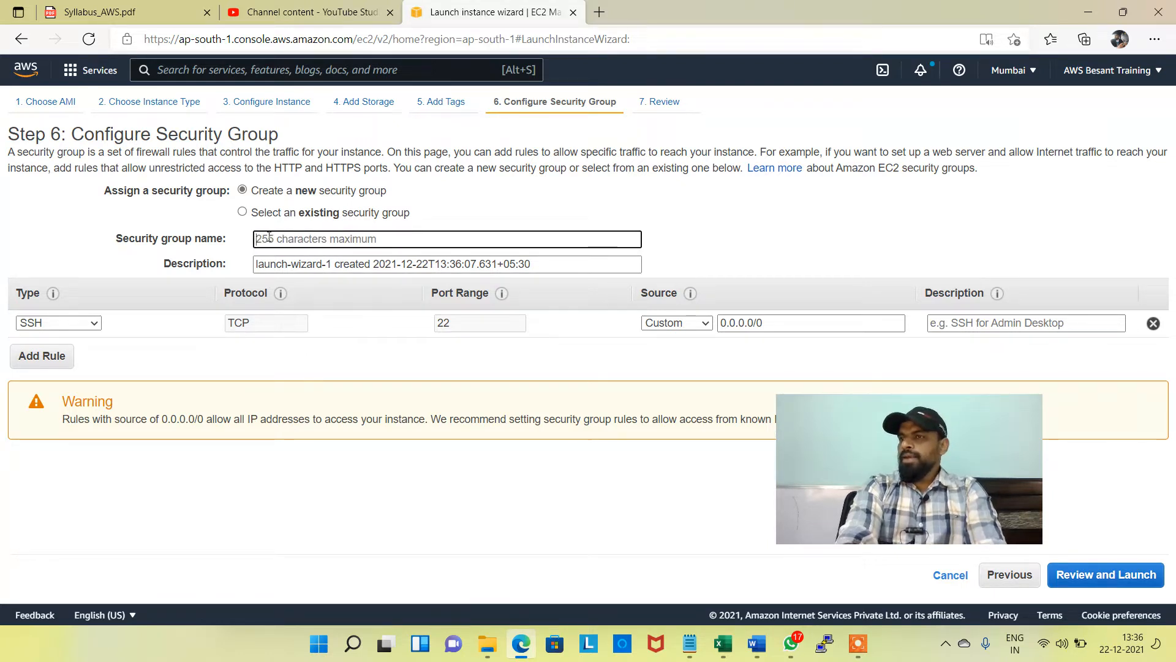
type("awstraining")
key("Tab")
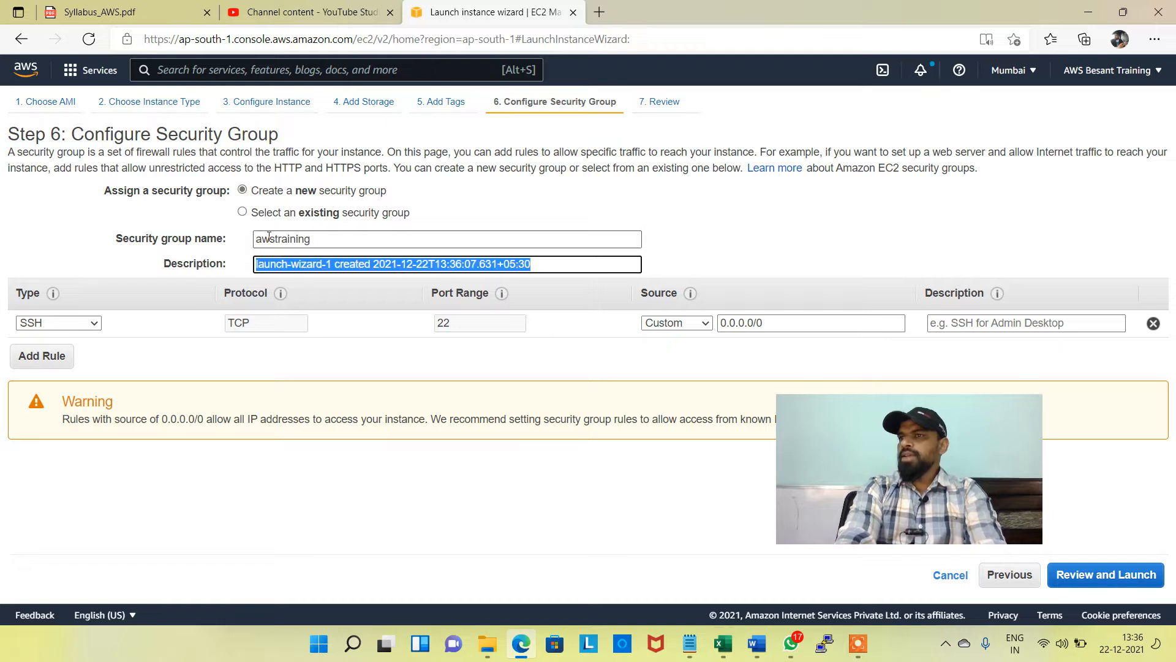
type("this is for accessing the linux")
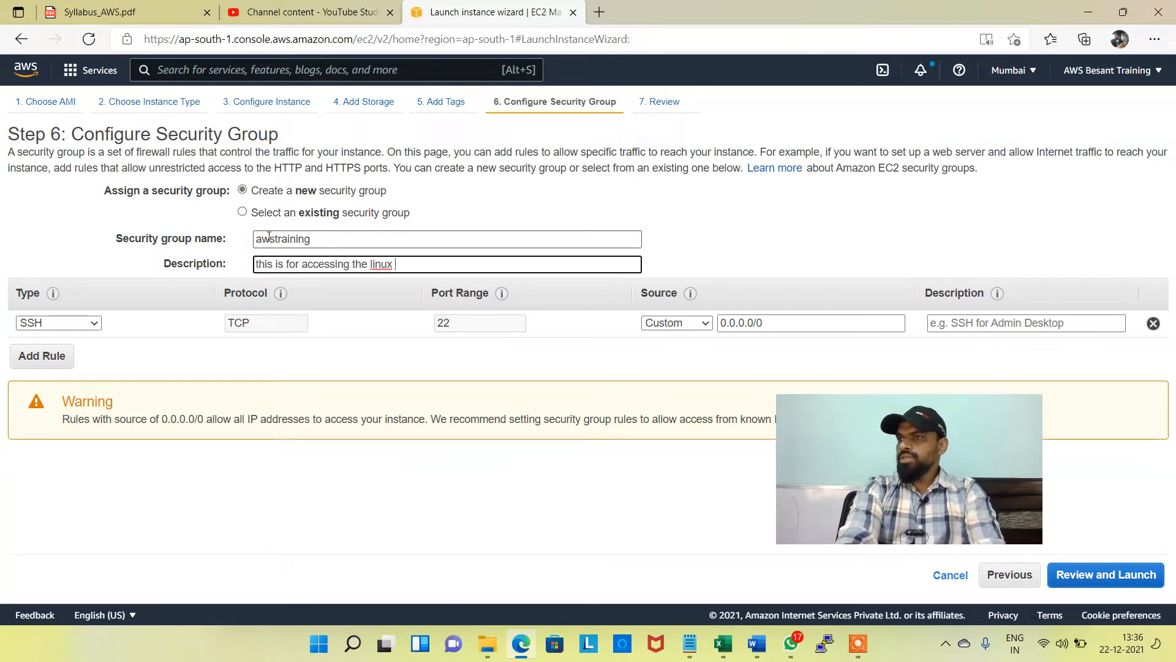
type("e")
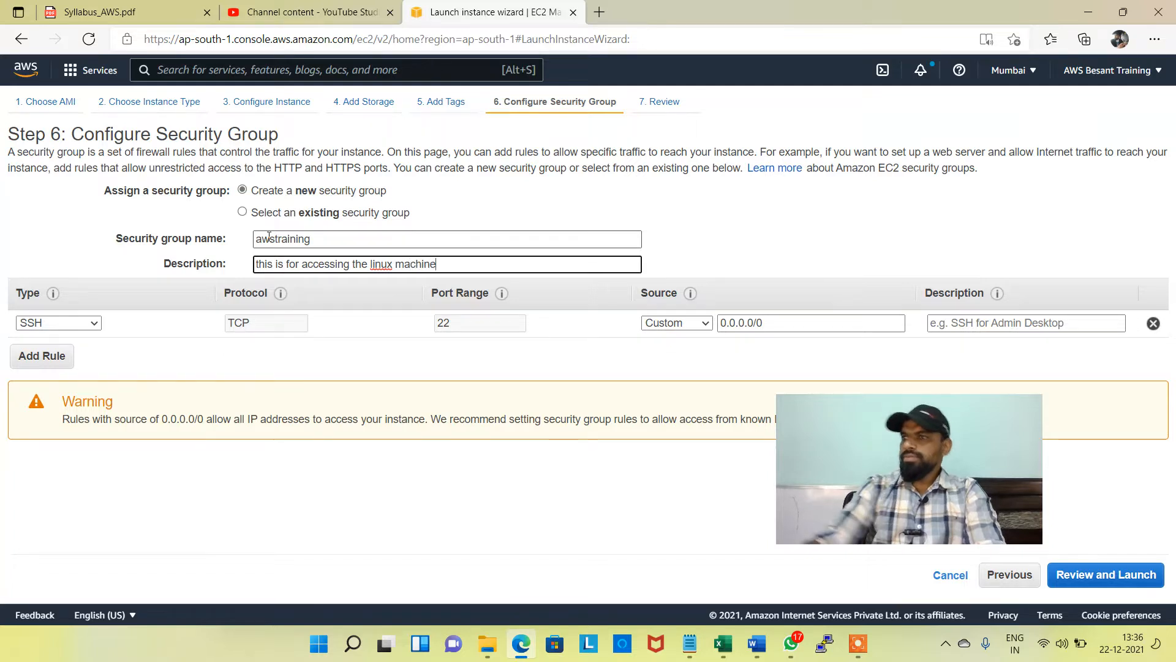
left_click(147, 358)
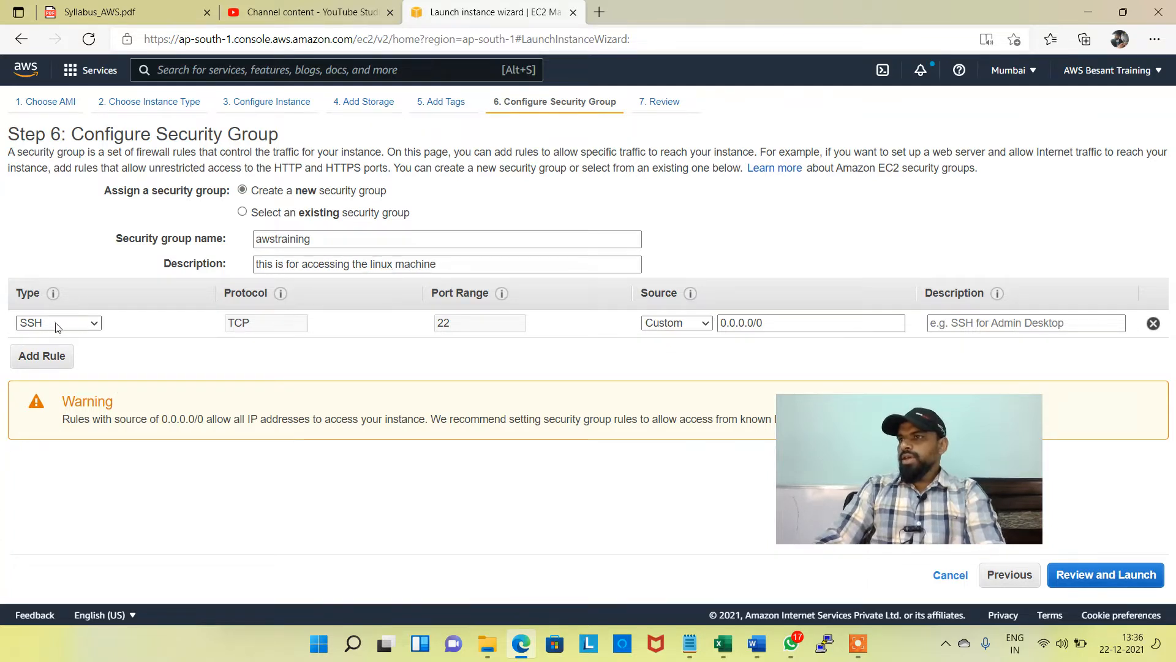
Step: Set the SSH rule's source to Anywhere and proceed to the launch review
left_click(676, 325)
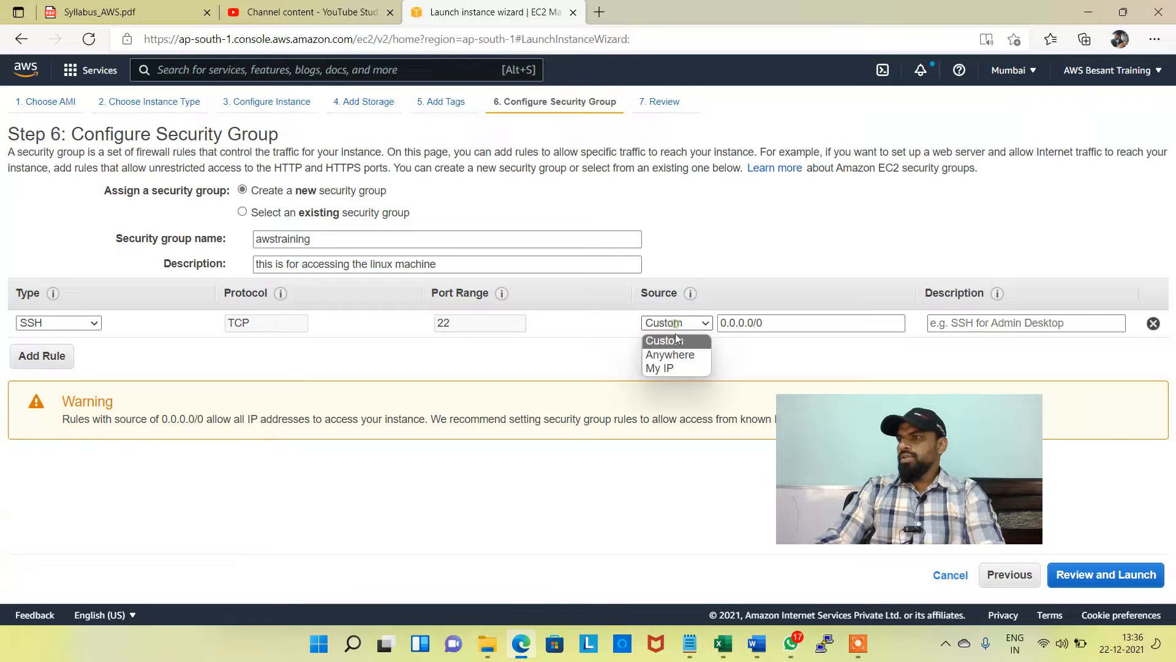
left_click(684, 360)
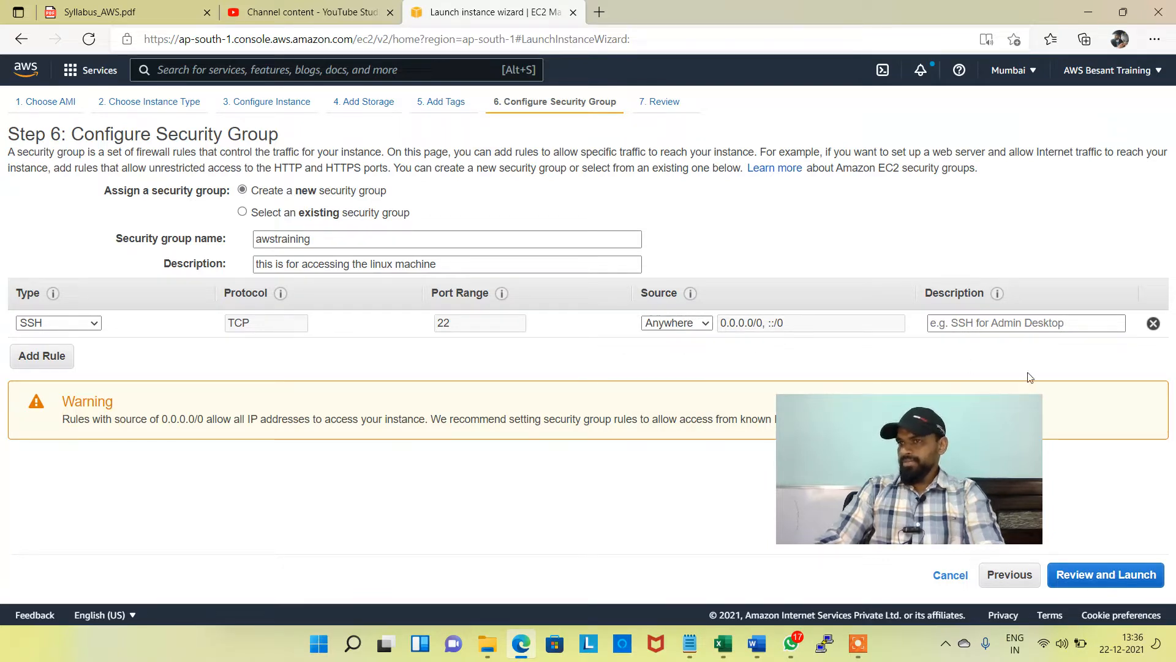
left_click(1124, 587)
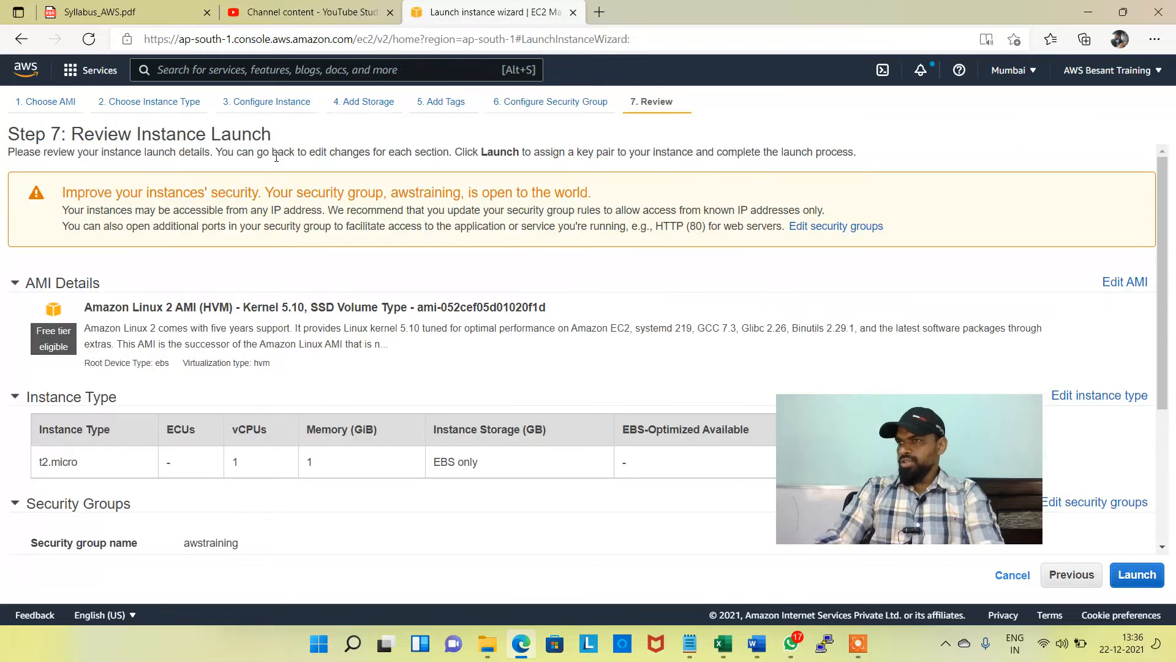
Step: Review the launch summary and collapse its AMI Details, Instance Type and Security Groups sections
scroll(306, 275, "down", 3)
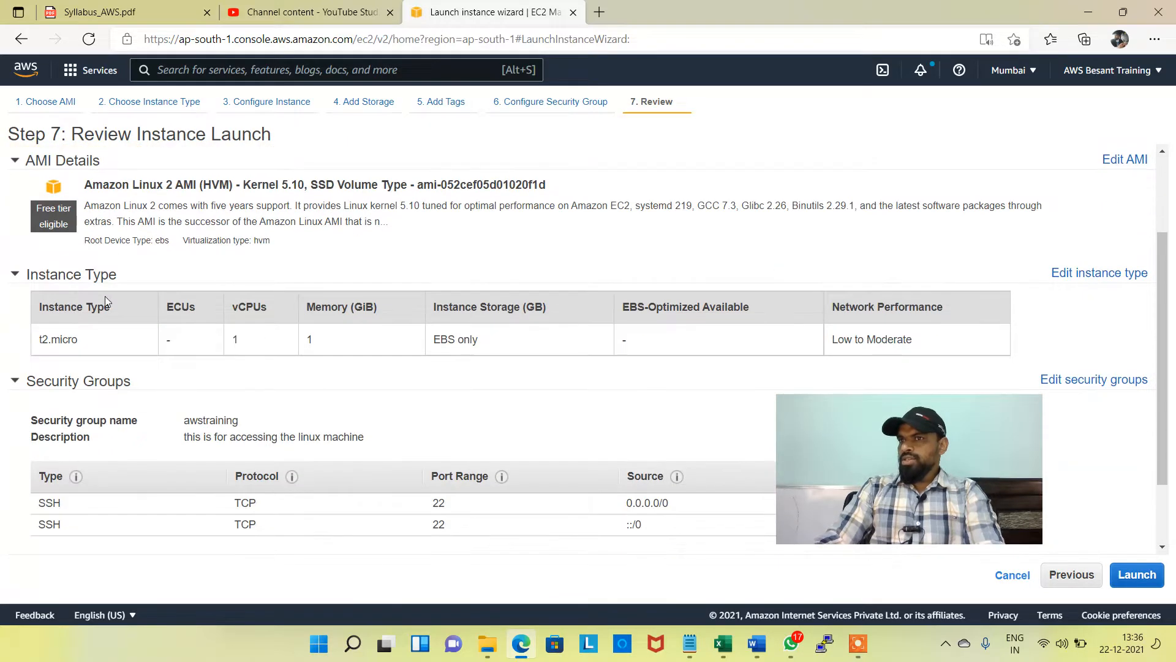
scroll(37, 294, "up", 3)
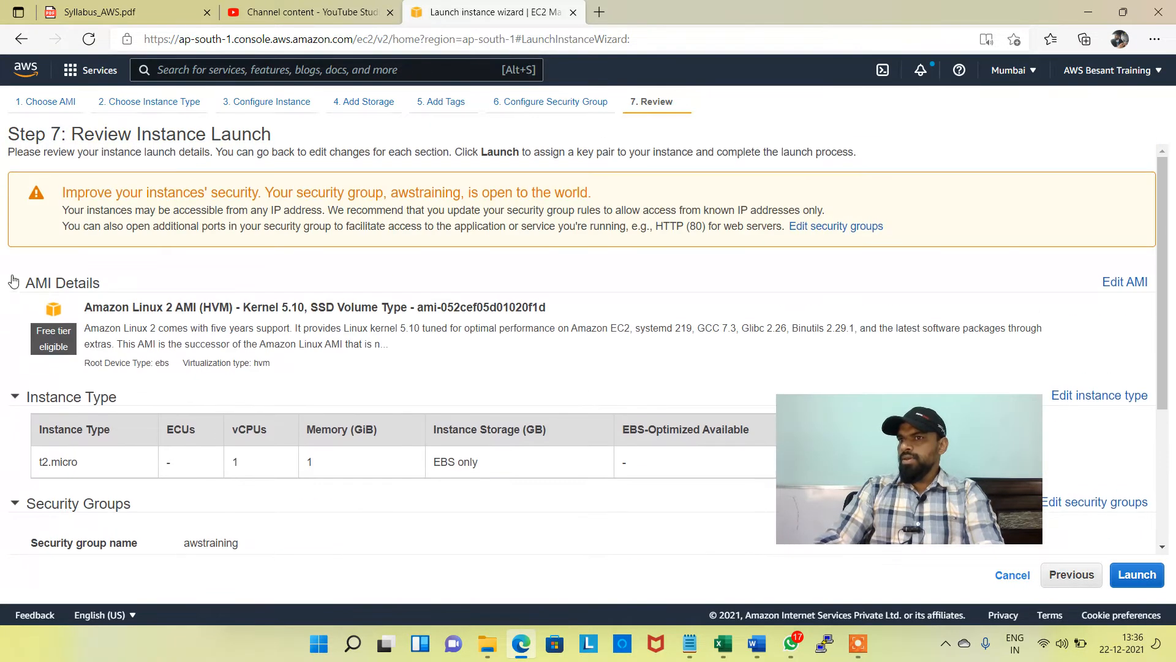
left_click(14, 281)
left_click(17, 318)
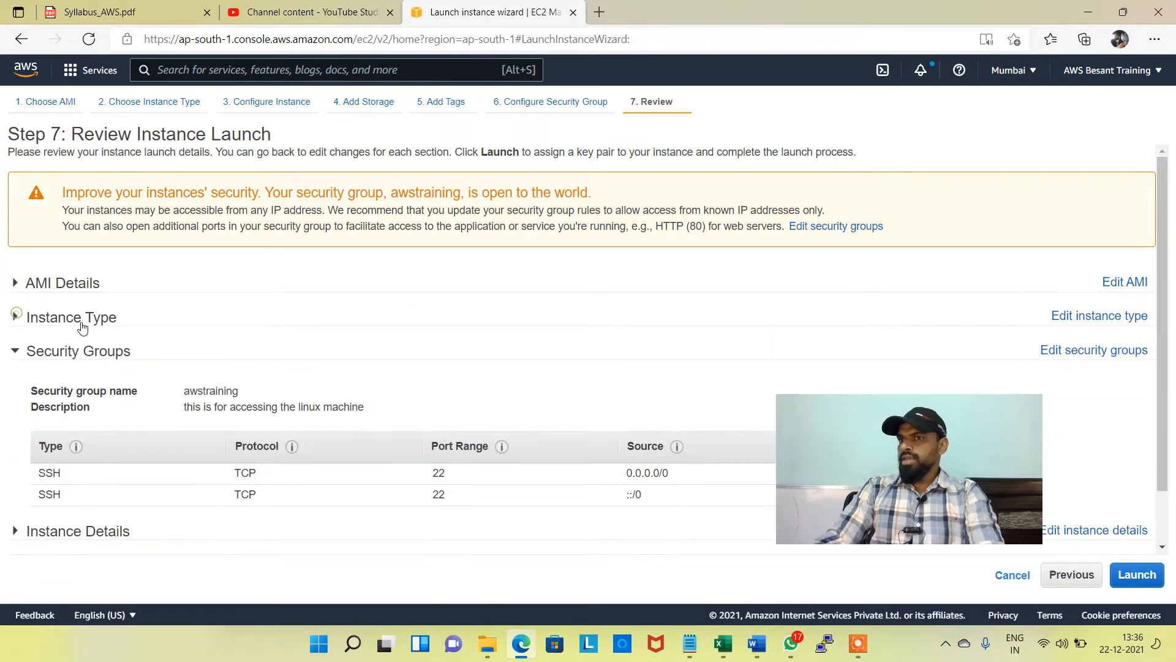
left_click(18, 350)
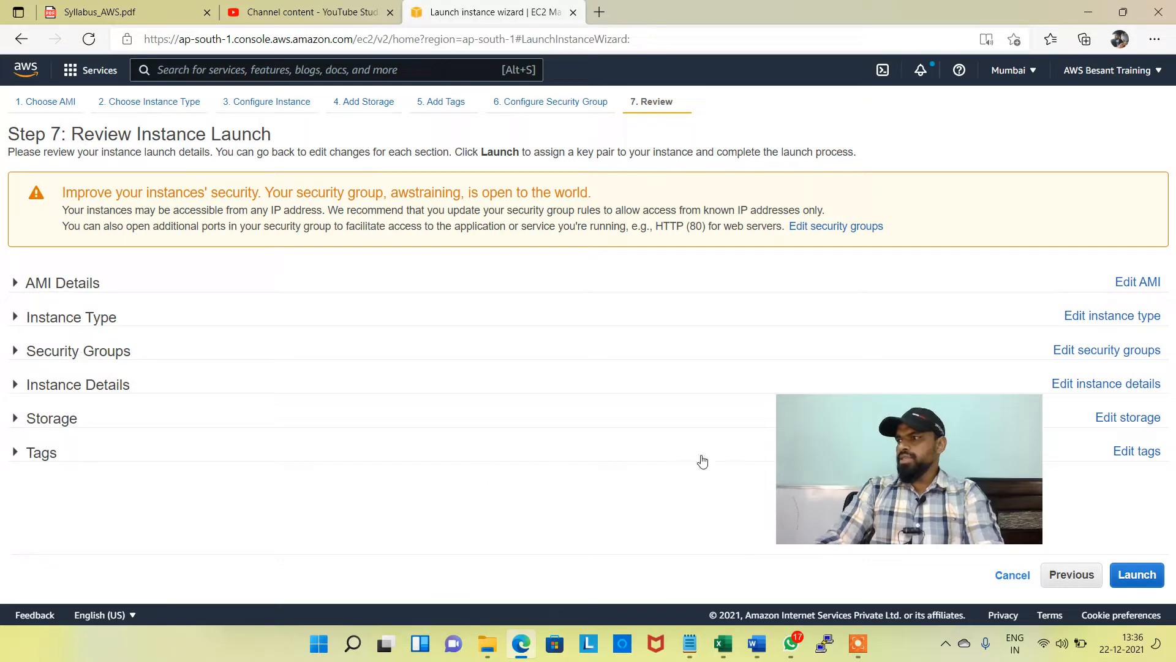
Step: Proceed to launch, create a new RSA key pair named LinuxMachineKeyPair, and download its private key file
left_click(1137, 575)
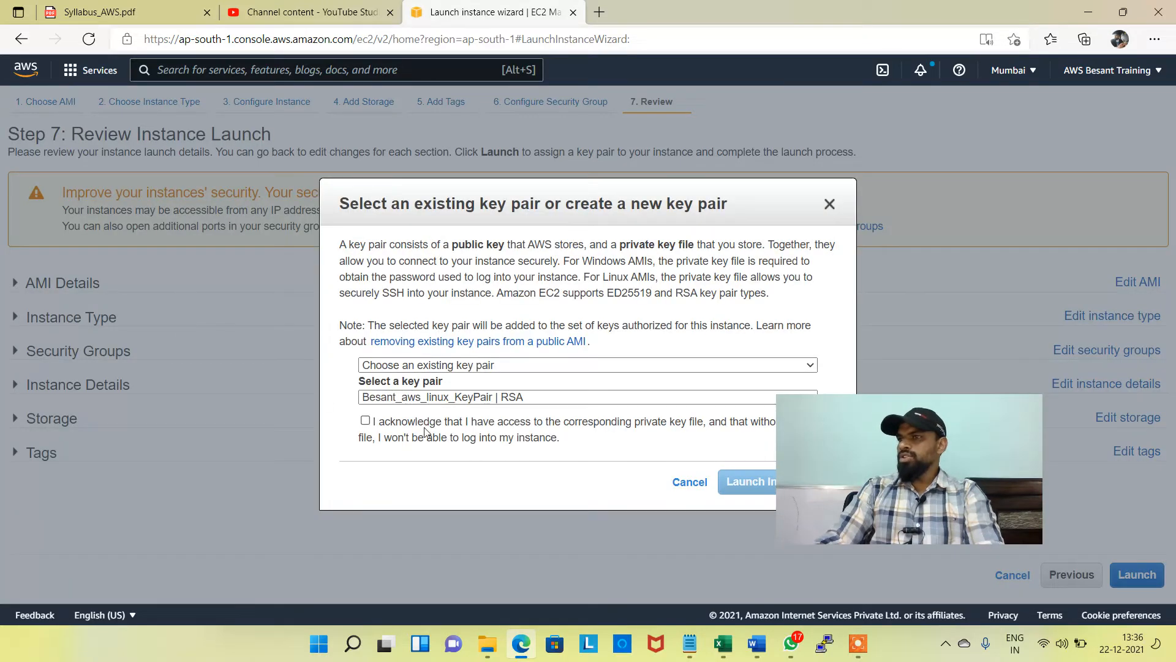
left_click(468, 366)
left_click(445, 399)
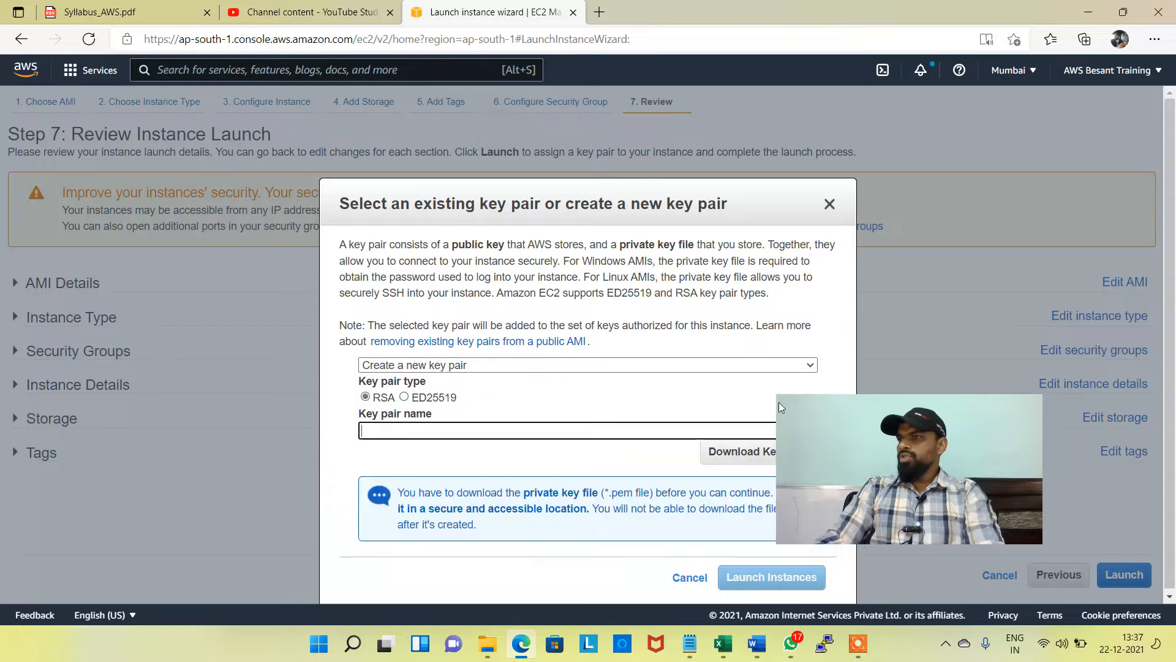
left_click_drag(835, 412, 1031, 366)
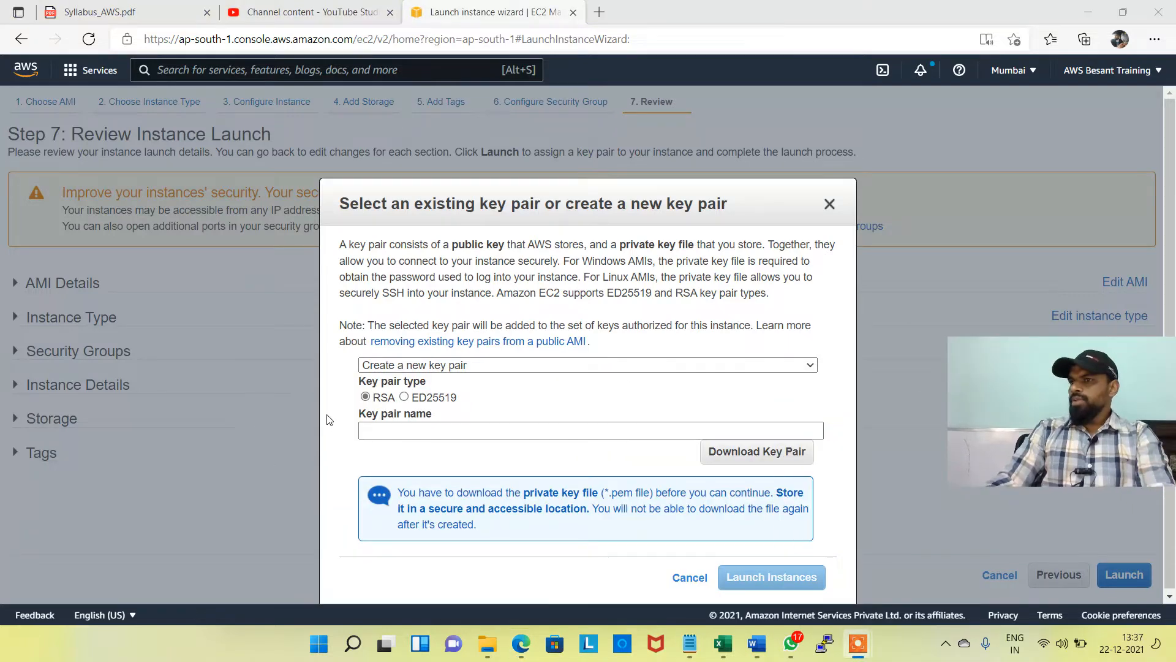
left_click(389, 431)
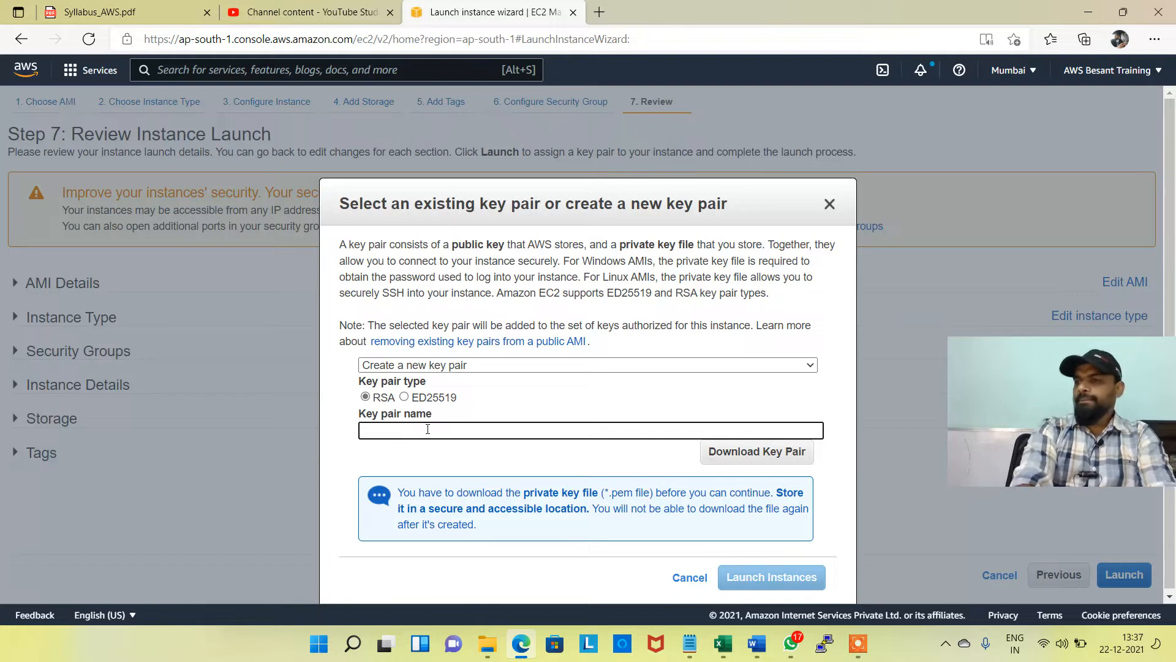
type("LInuxMachineKeyPair")
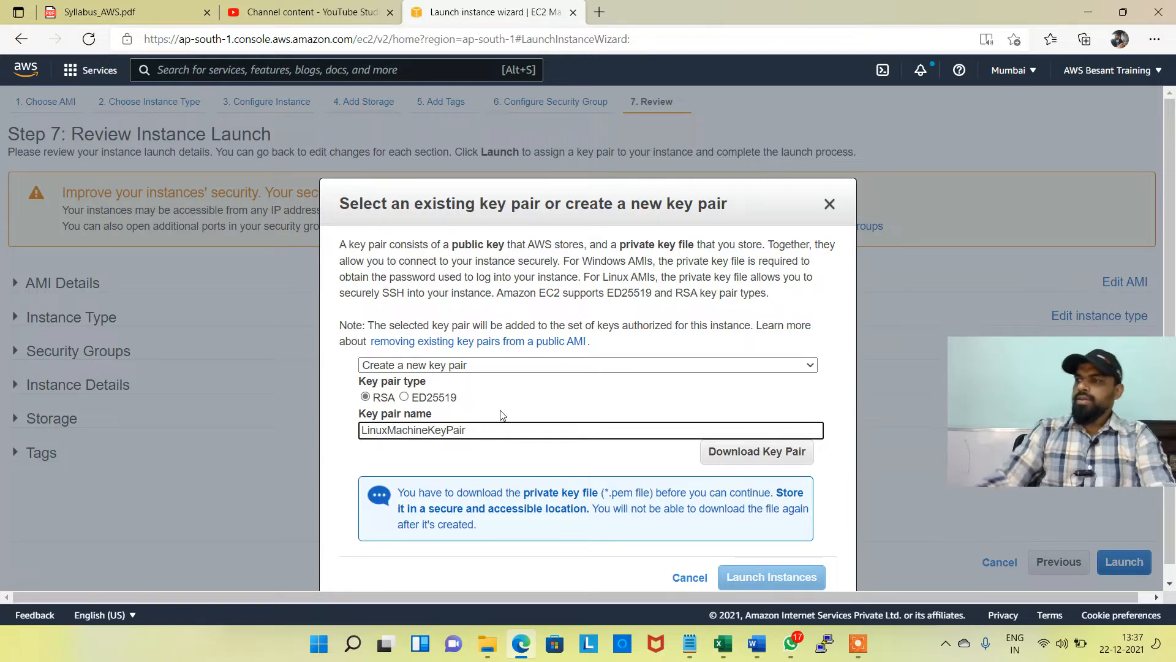
scroll(500, 415, "down", 1)
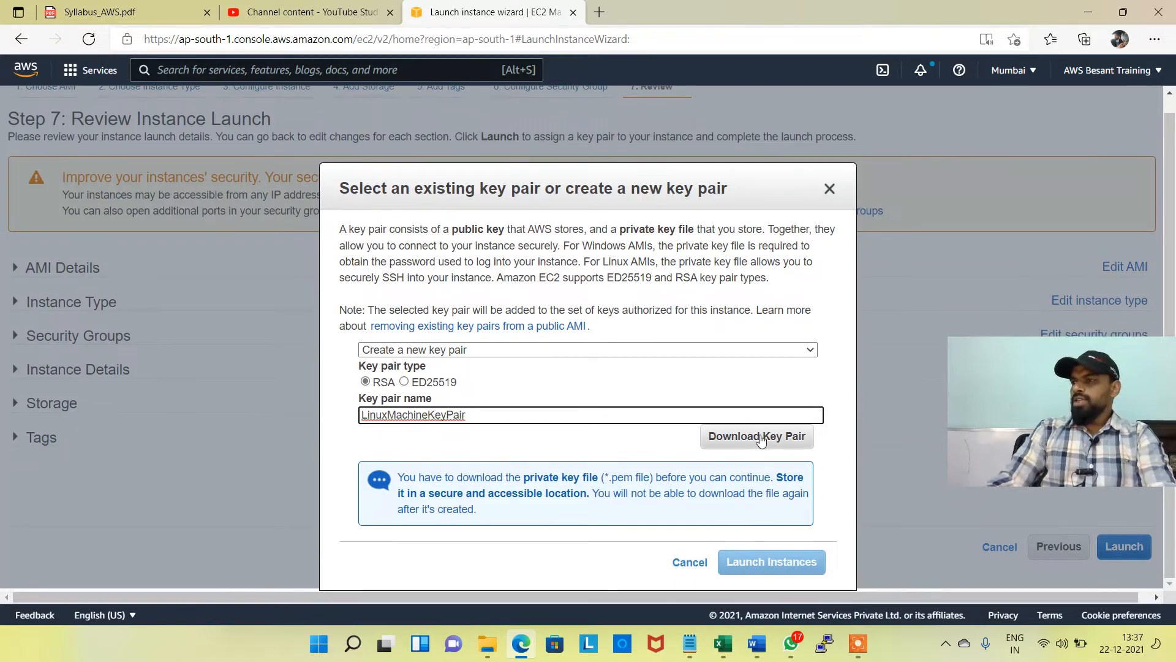
left_click(761, 438)
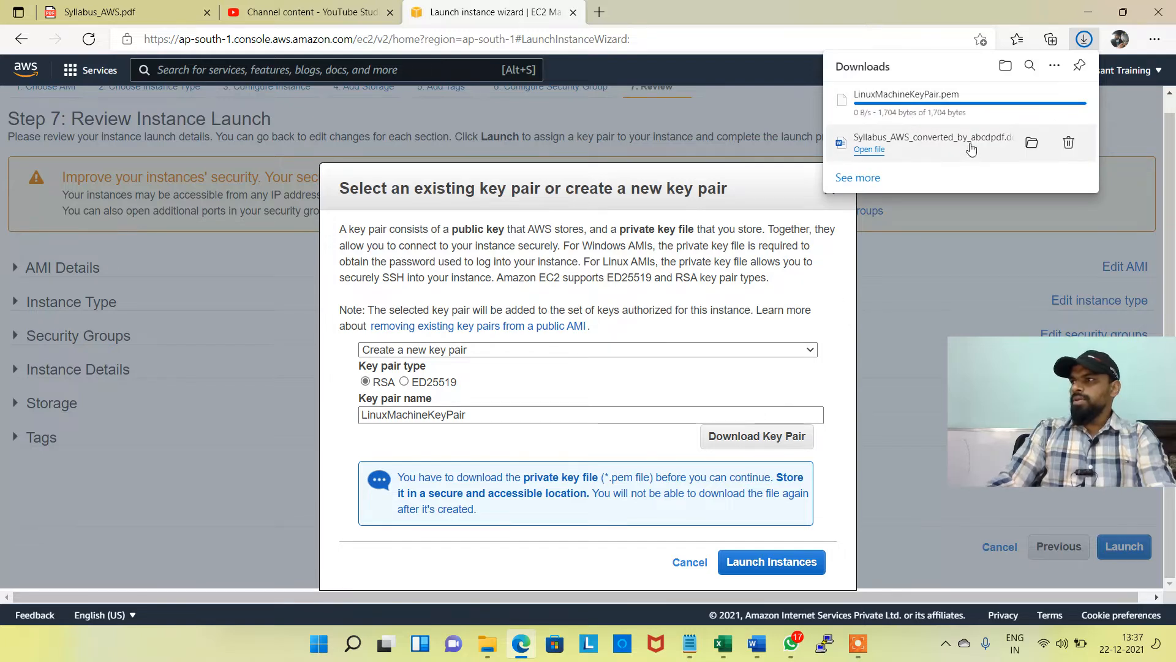
Step: Launch the instance and show the full instances list without the instance ID filter, refreshed and with a smaller details pane
left_click(793, 565)
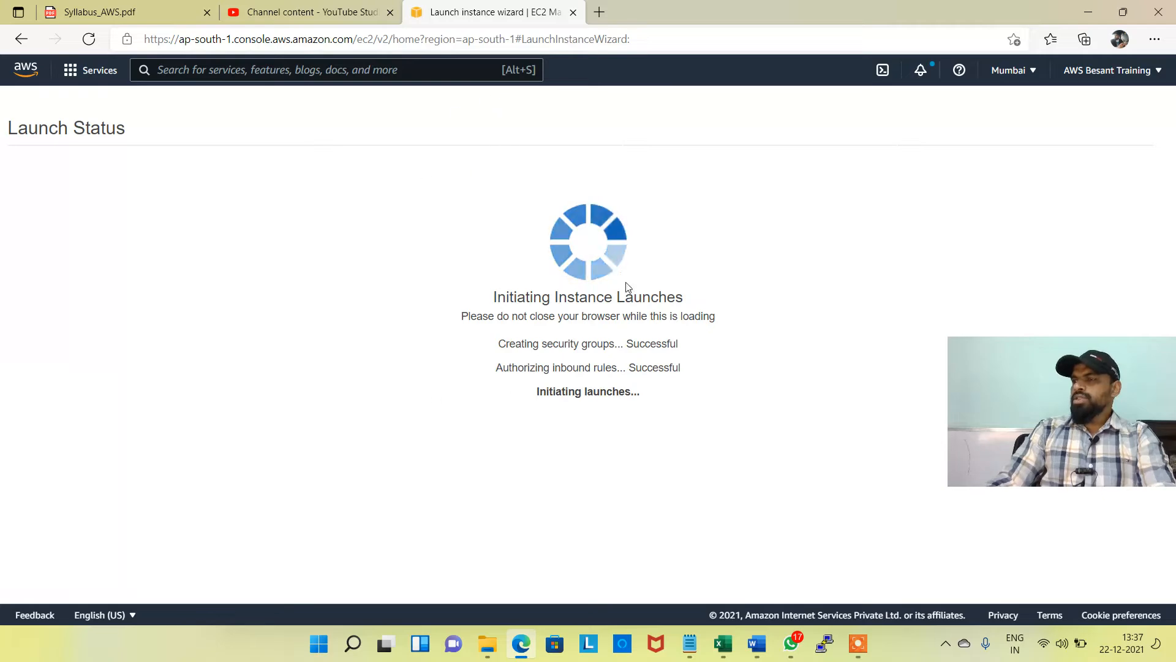
left_click(386, 210)
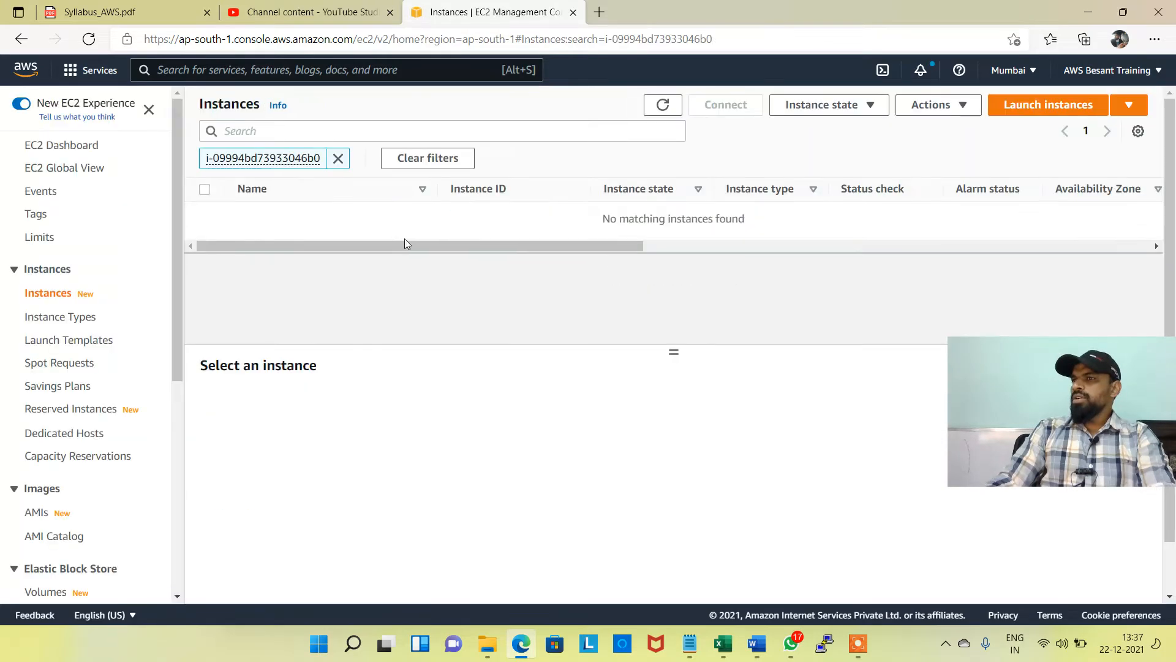
left_click(338, 159)
left_click_drag(673, 350, 678, 471)
left_click(676, 105)
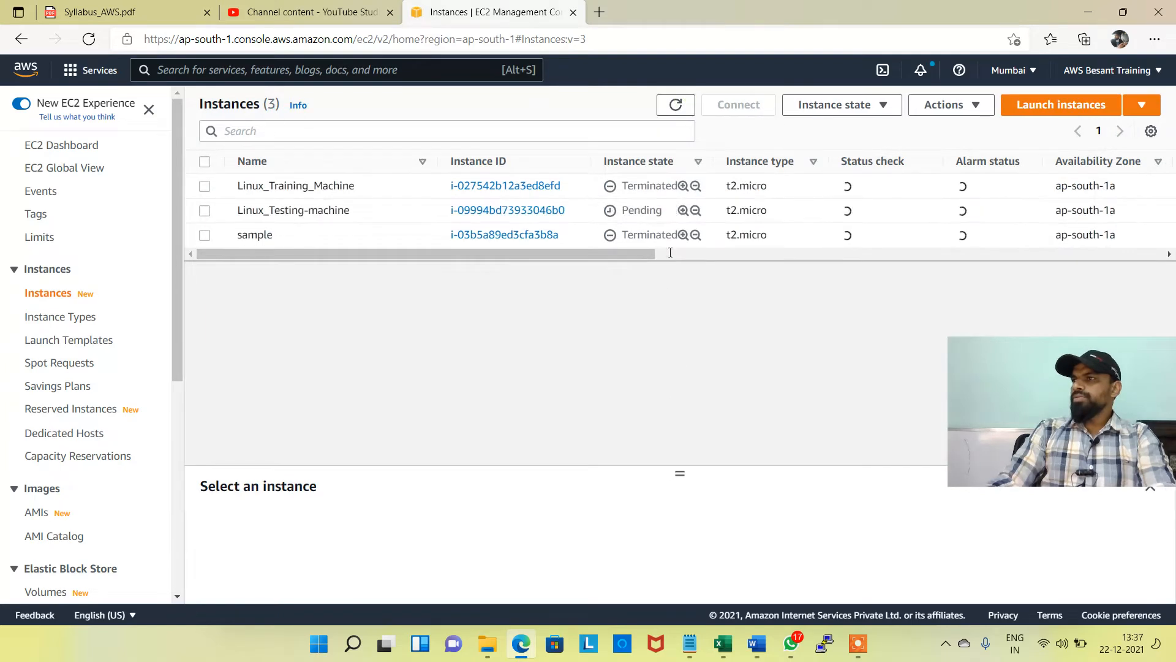
Step: Select Linux_Testing-machine, check its instance state, and view its summary page before returning to the instances list
left_click(205, 211)
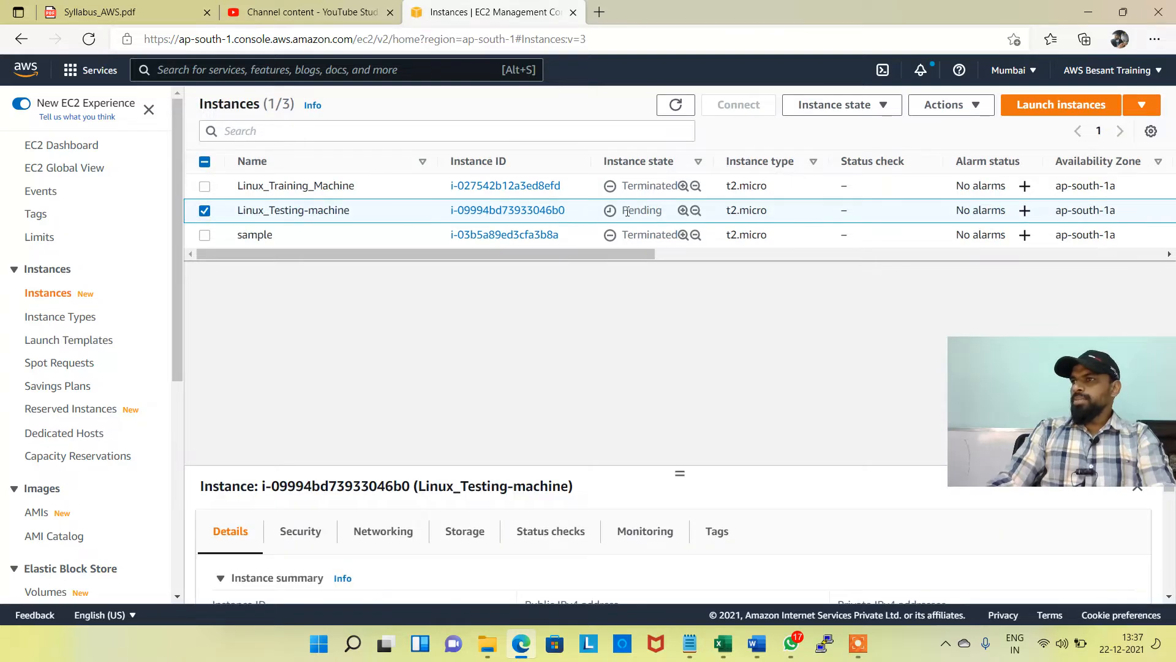
left_click_drag(627, 212, 663, 211)
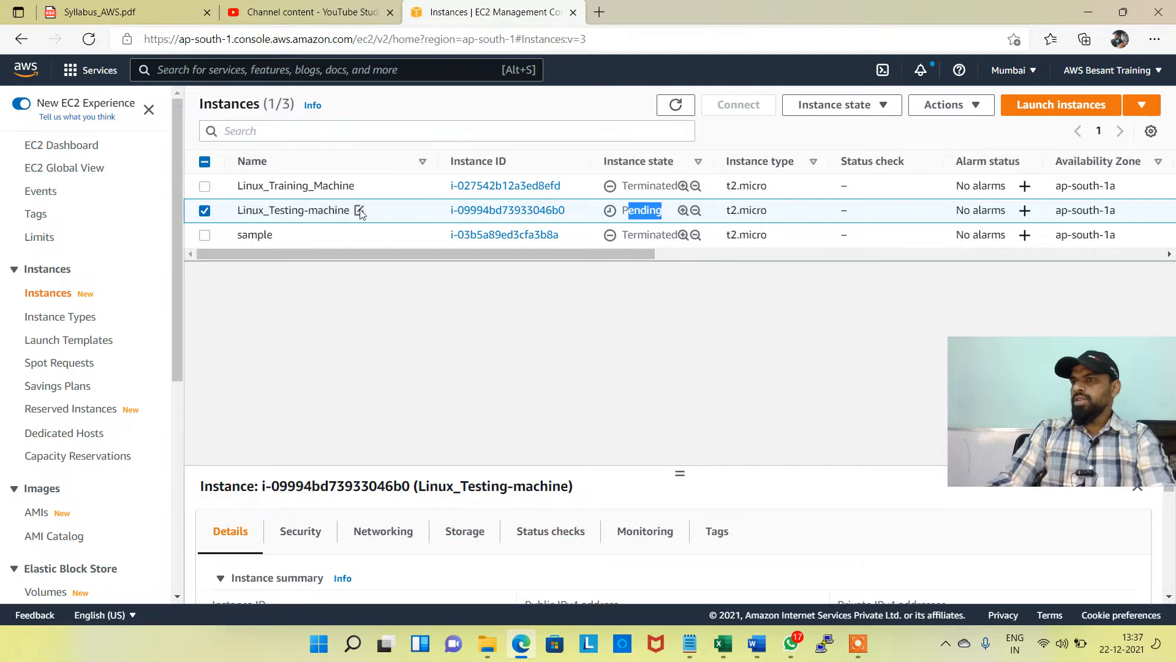
left_click(467, 211)
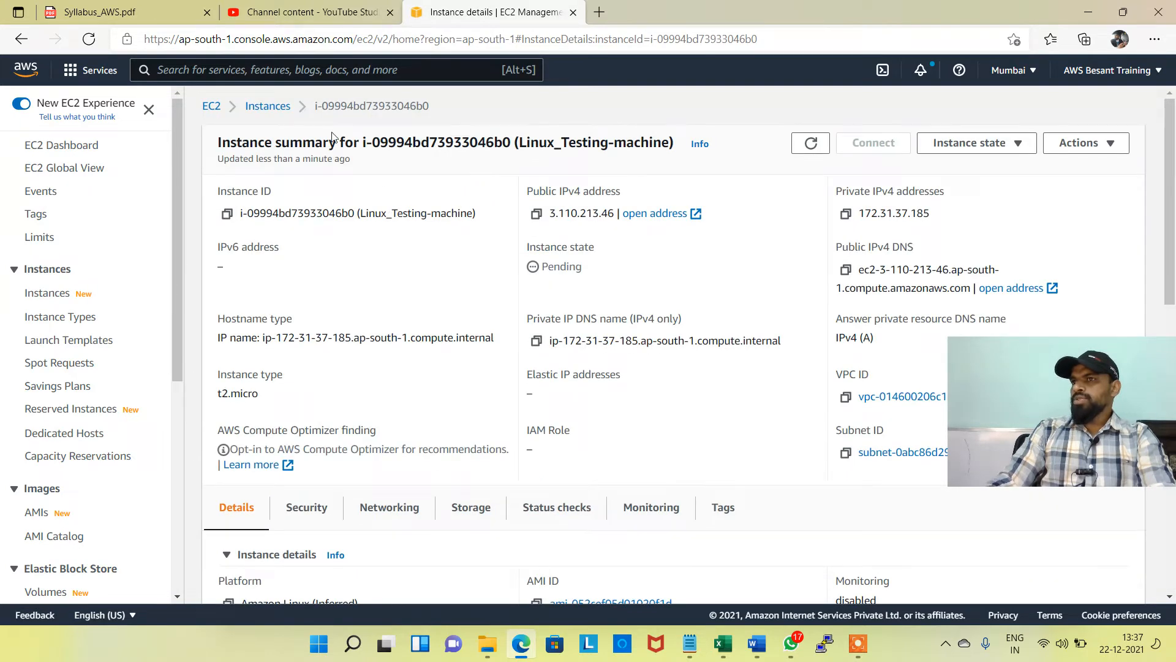
left_click(267, 105)
left_click(386, 210)
Step: Examine the system and instance status checks of Linux_Testing-machine and refresh the instances list to check its status
scroll(489, 248, "down", 2)
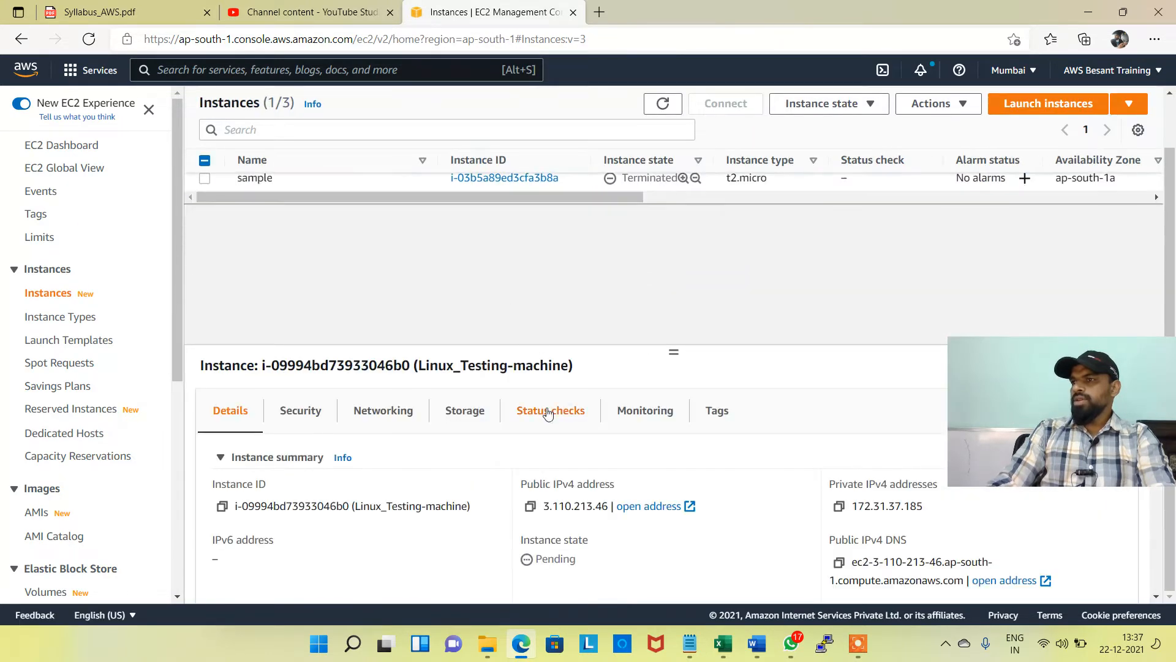
left_click(551, 411)
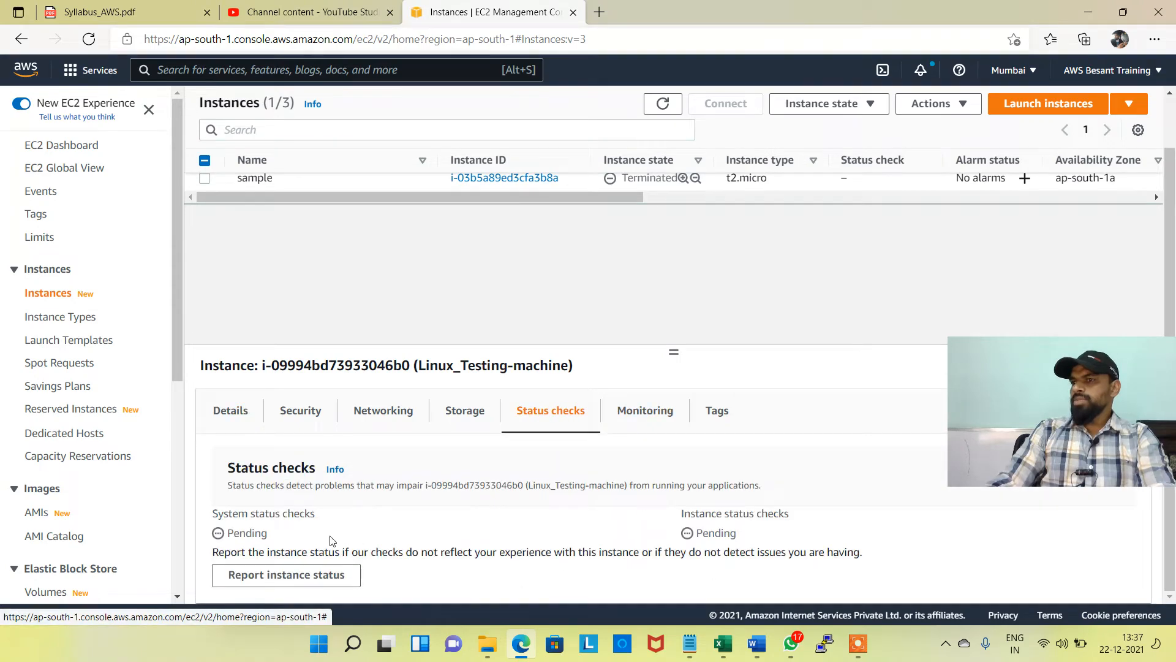
left_click_drag(263, 539, 182, 541)
left_click_drag(750, 535, 685, 534)
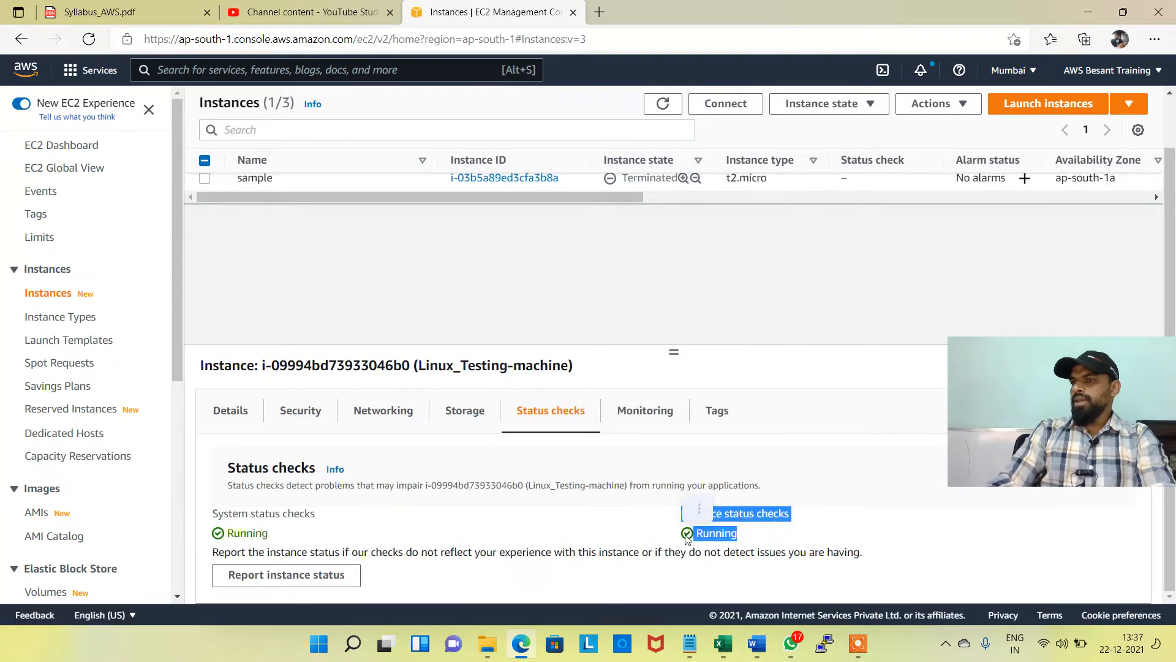
scroll(617, 244, "up", 2)
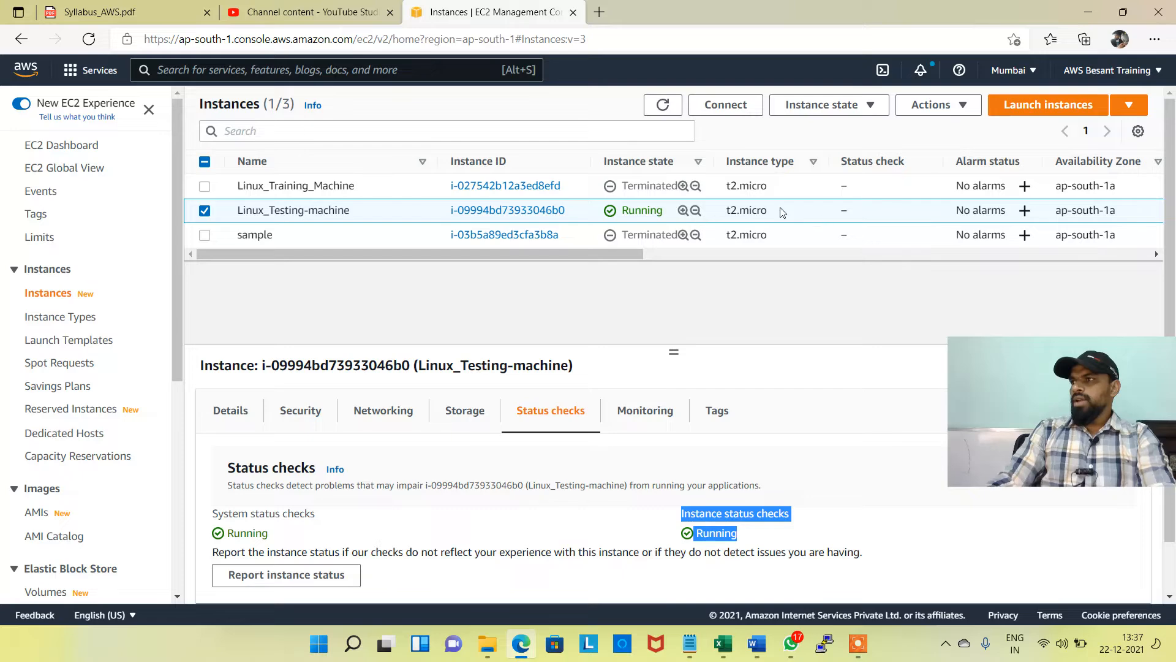
left_click(663, 105)
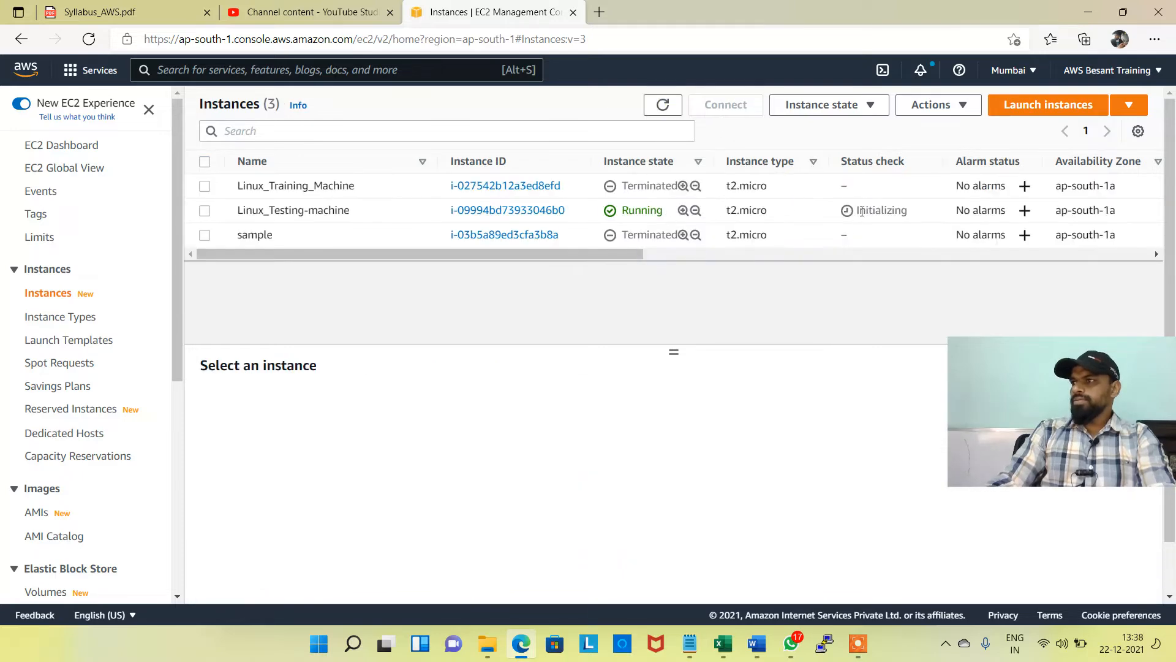
left_click_drag(863, 211, 907, 211)
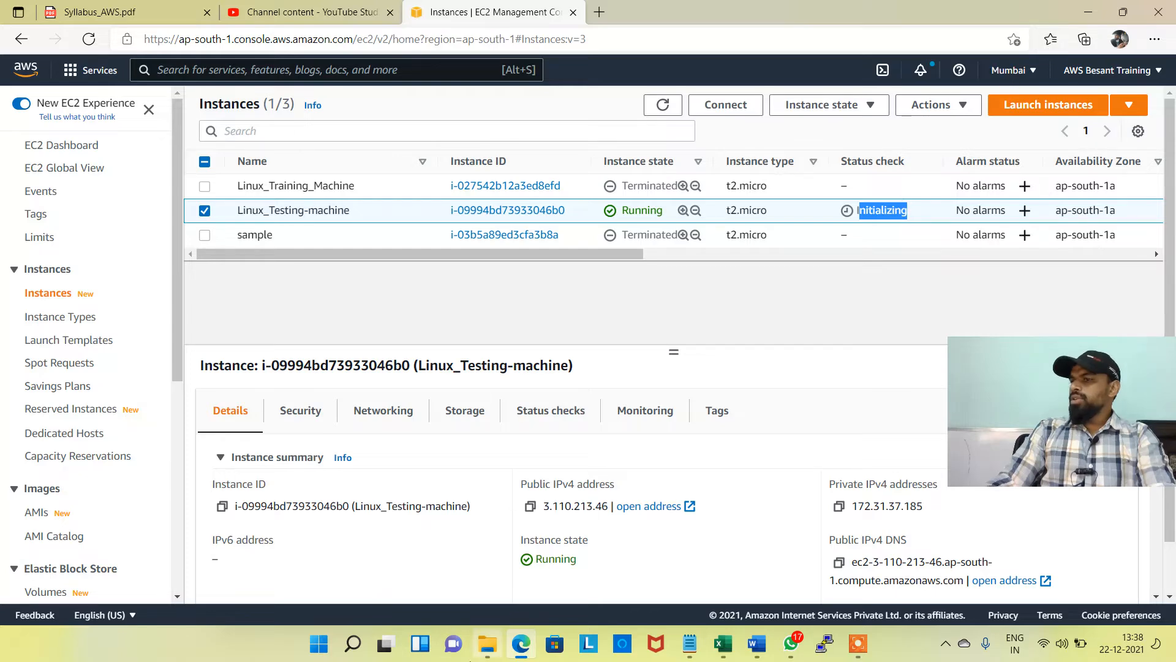
Step: Switch to File Explorer and locate the LinuxMachineKeyPair.pem file in the Downloads folder
left_click(485, 643)
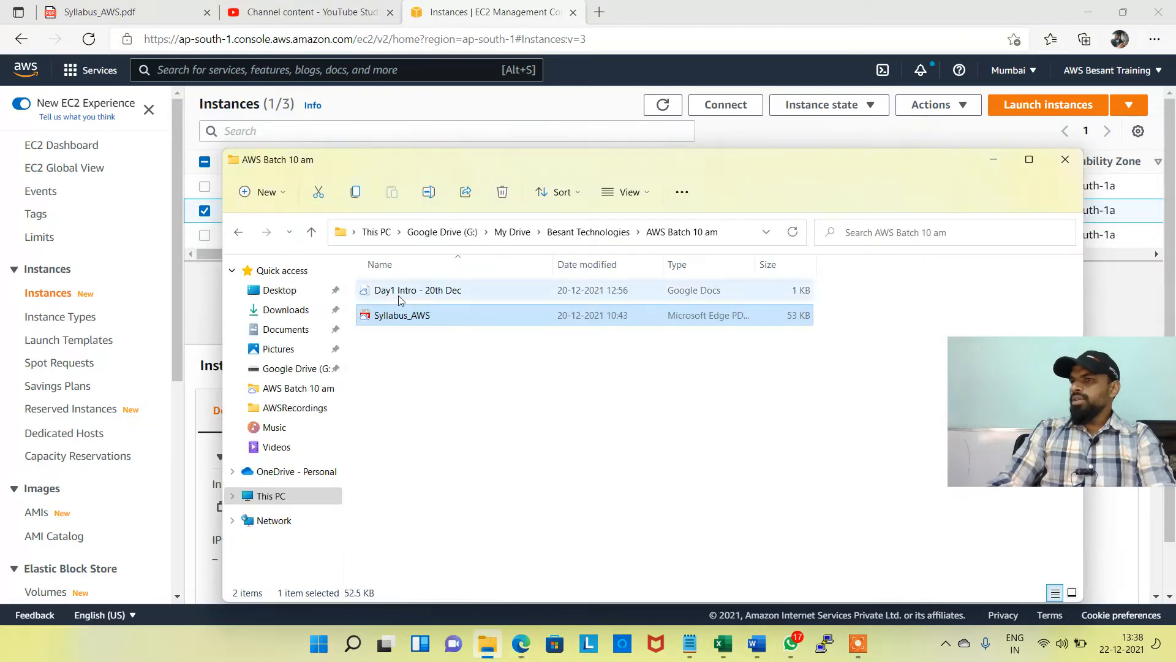
left_click(281, 309)
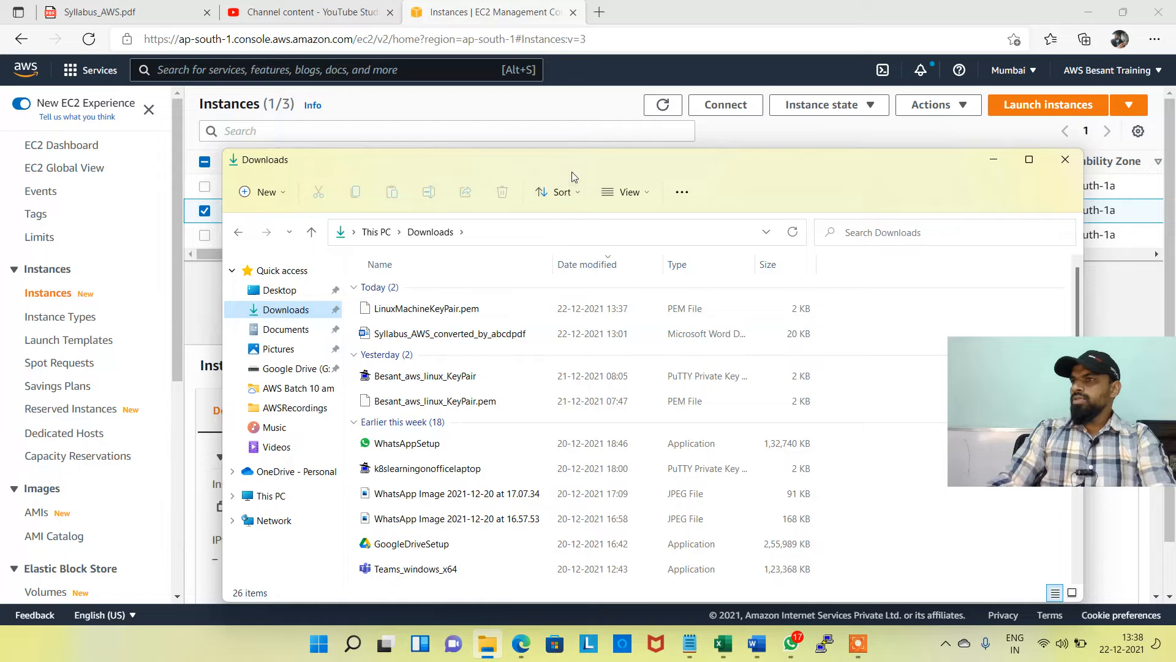
double_click(550, 170)
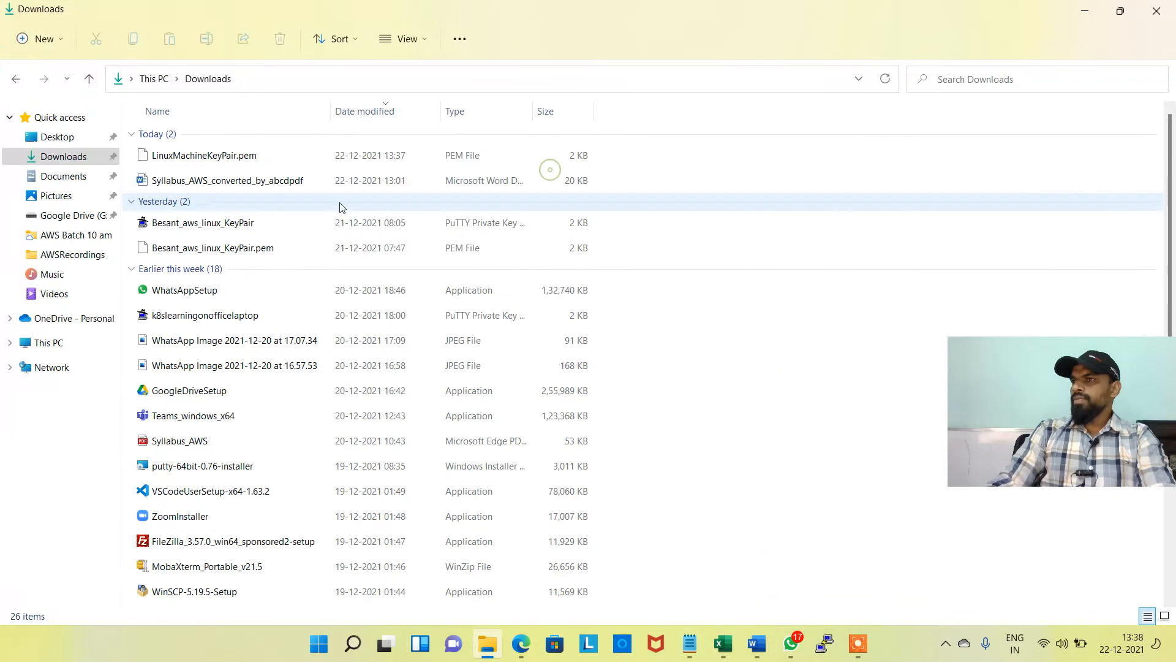
left_click(254, 156)
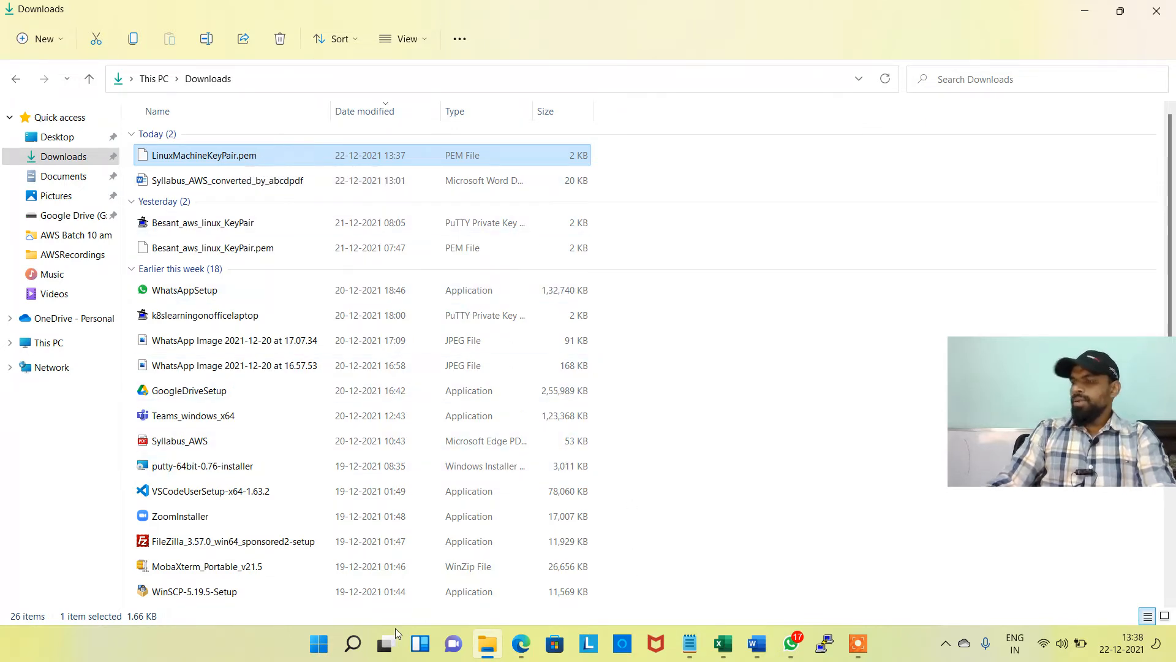
Step: Search Windows for puttygen to check whether the app is installed, and dismiss the search
key("super")
type("puttygen")
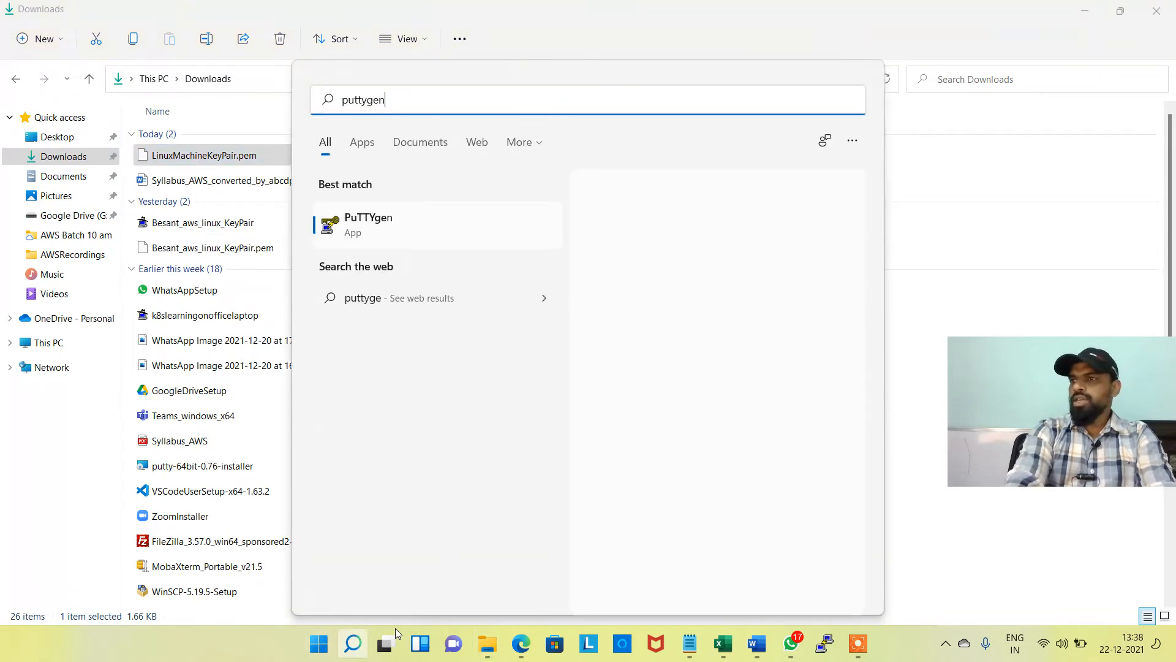
left_click(640, 335)
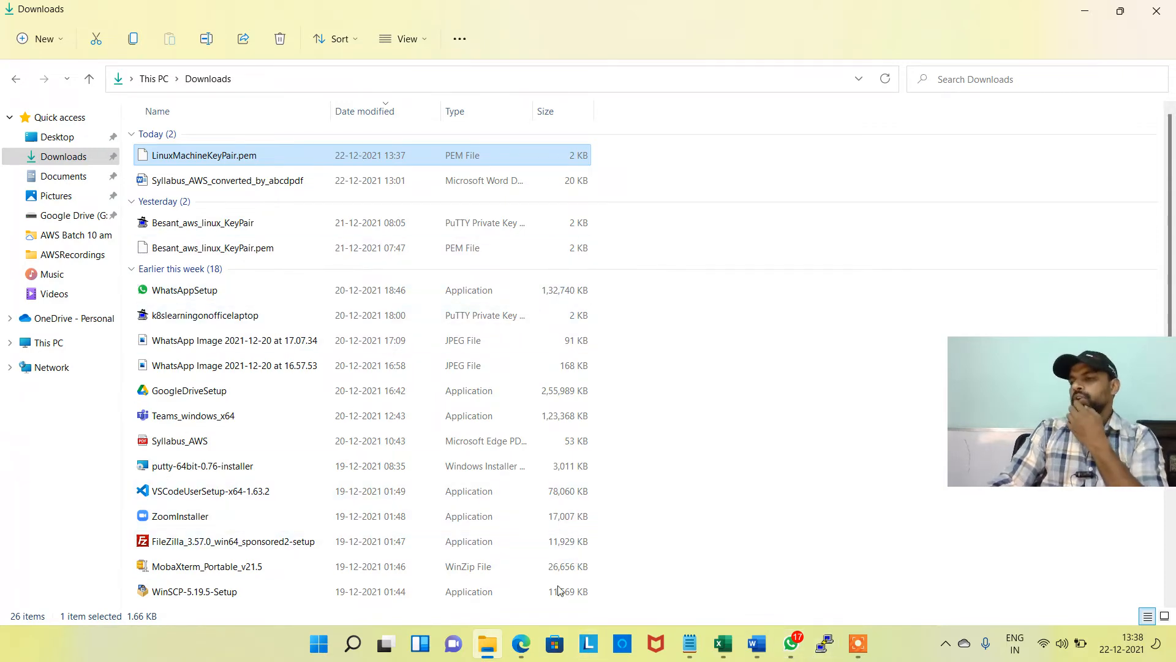
Step: Switch to Edge, search the web for "putty download" in a new tab, and open the greenend.org.uk latest release page
left_click(530, 642)
key("ctrl+t")
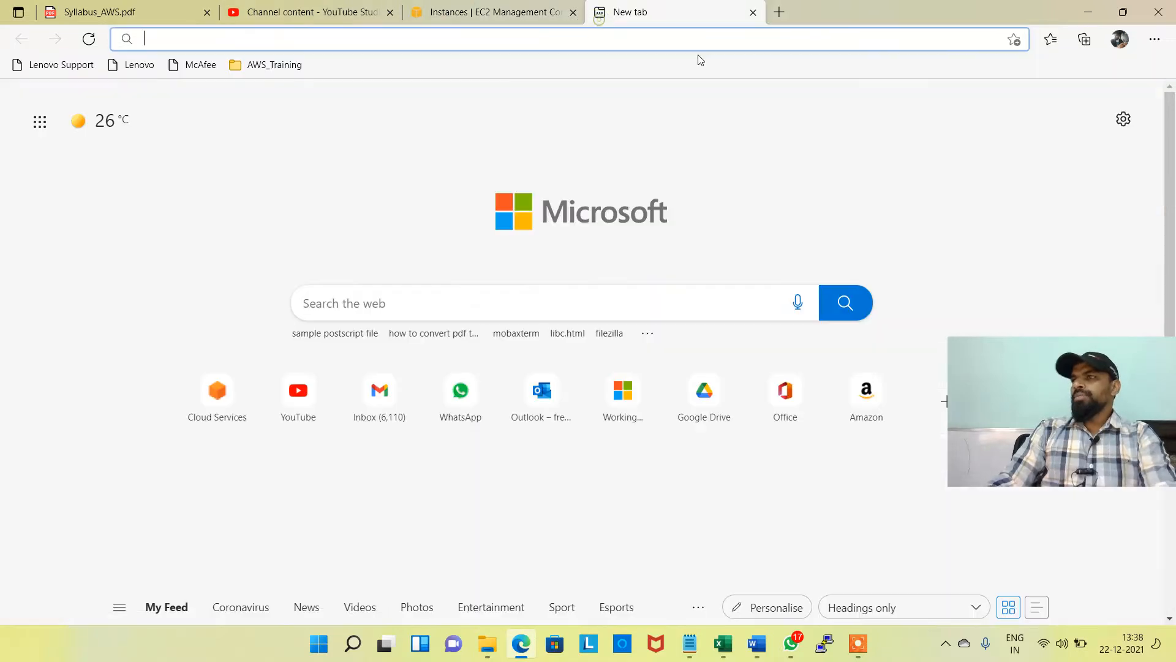
type("putty")
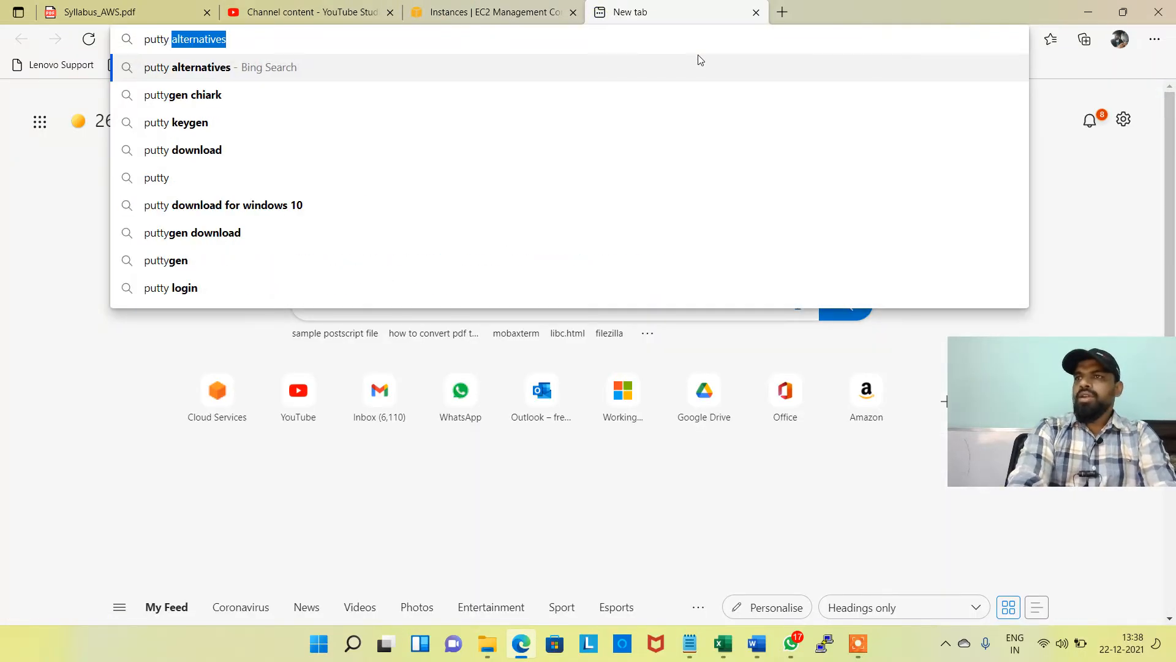
type(" download")
key("Return")
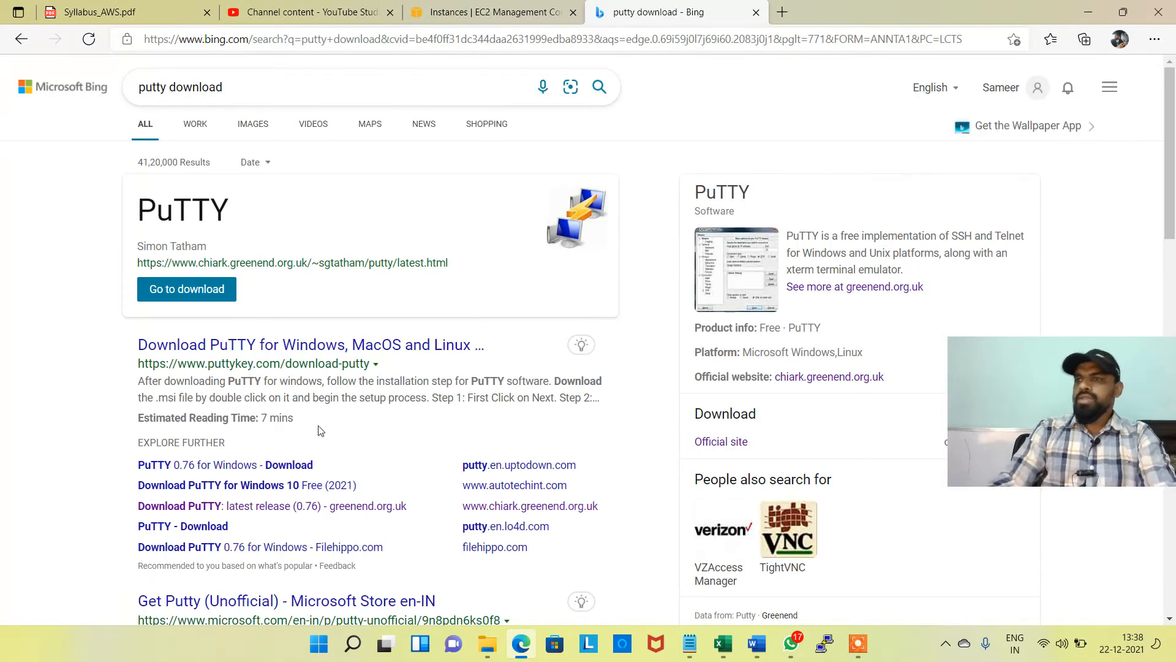
scroll(318, 430, "down", 3)
scroll(303, 488, "down", 10)
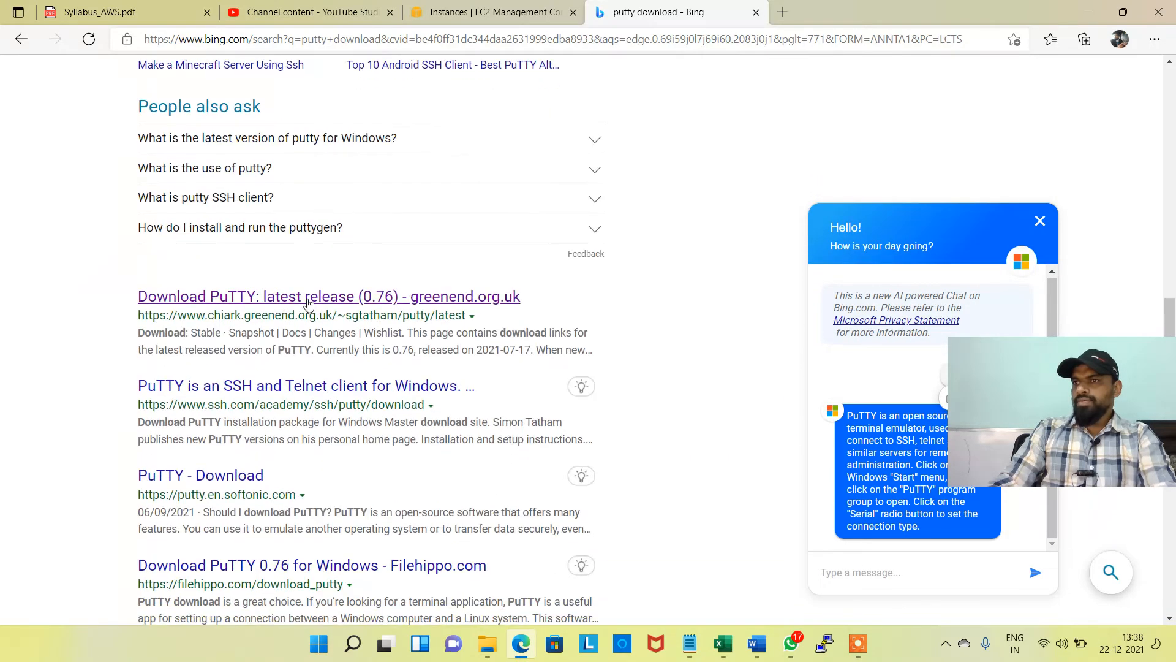
left_click(264, 296)
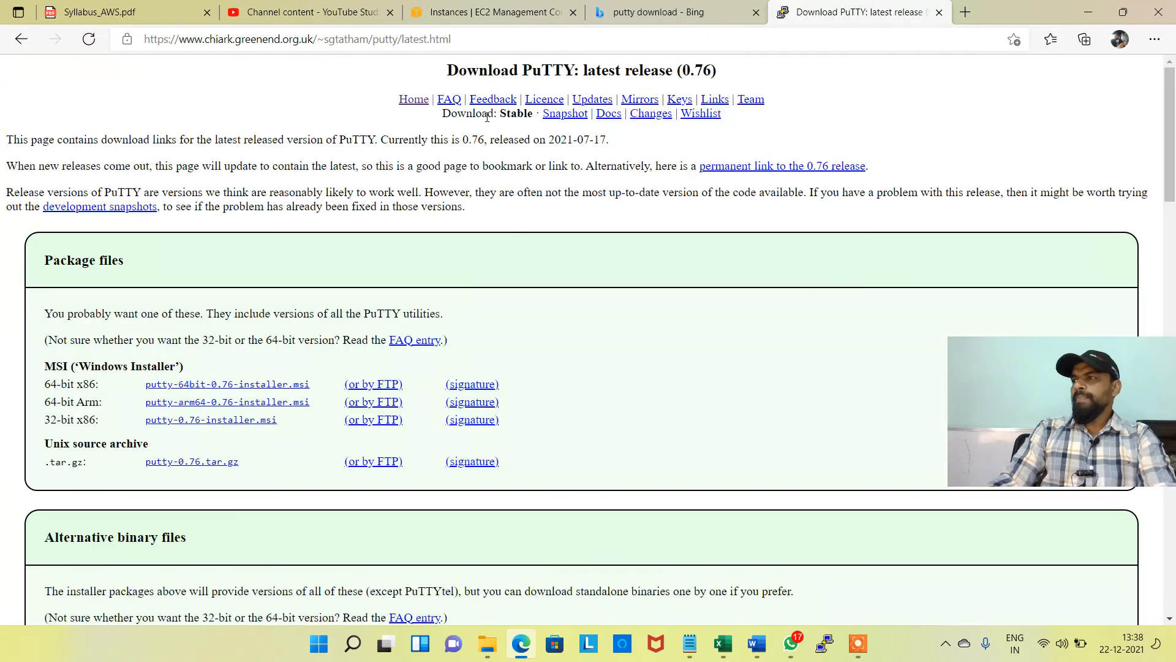
Step: Locate the 64-bit x86 Windows installer, putty-64bit-0.76-installer.msi, among the package files
scroll(262, 374, "down", 2)
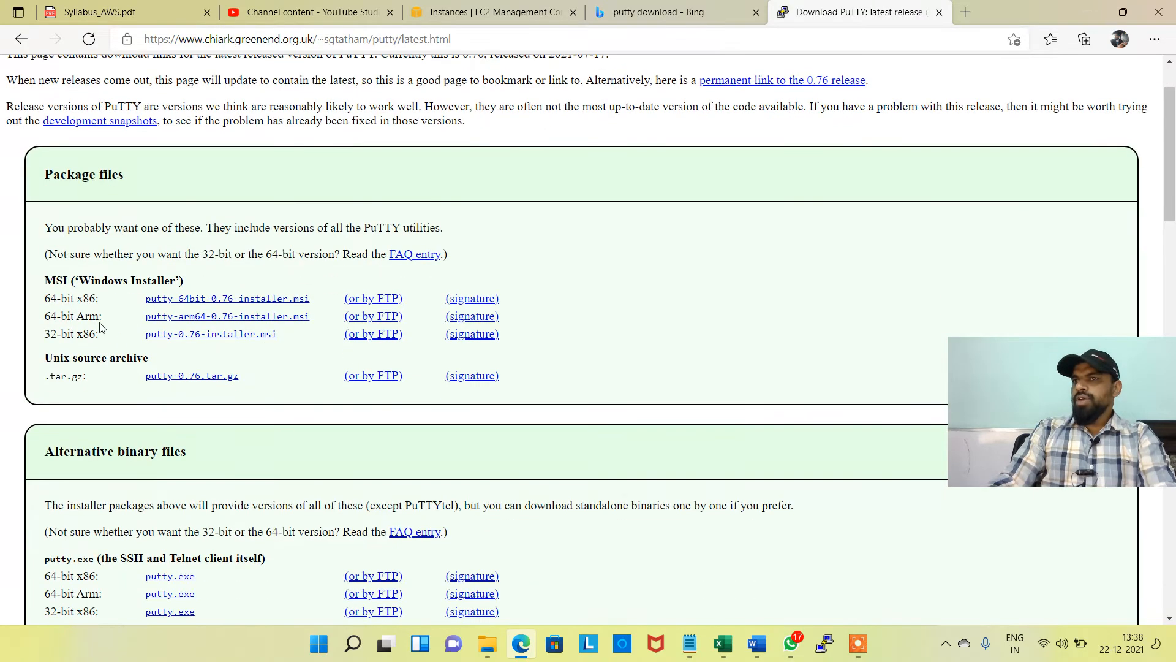
left_click_drag(110, 302, 44, 299)
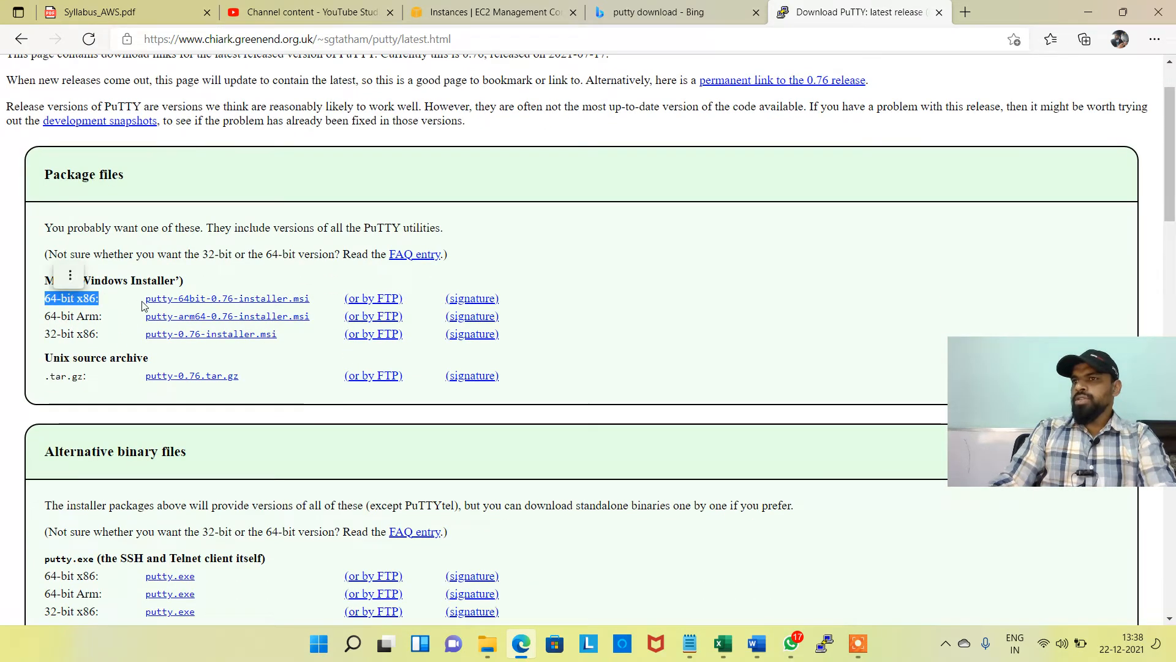
left_click(98, 300)
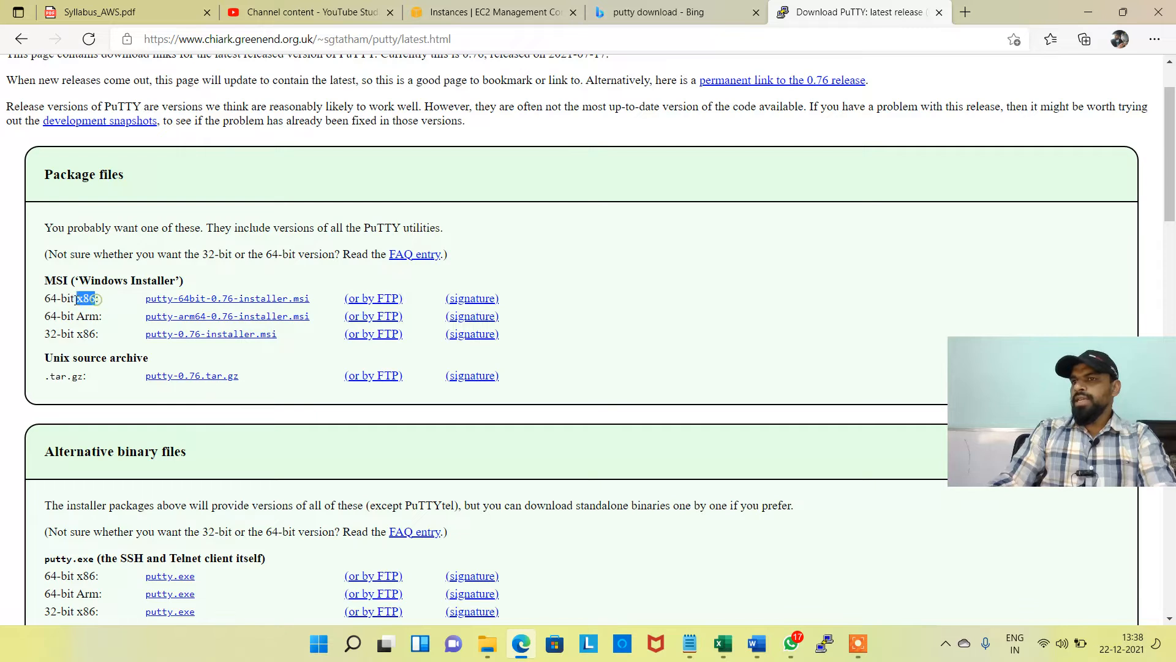
left_click_drag(77, 299, 44, 300)
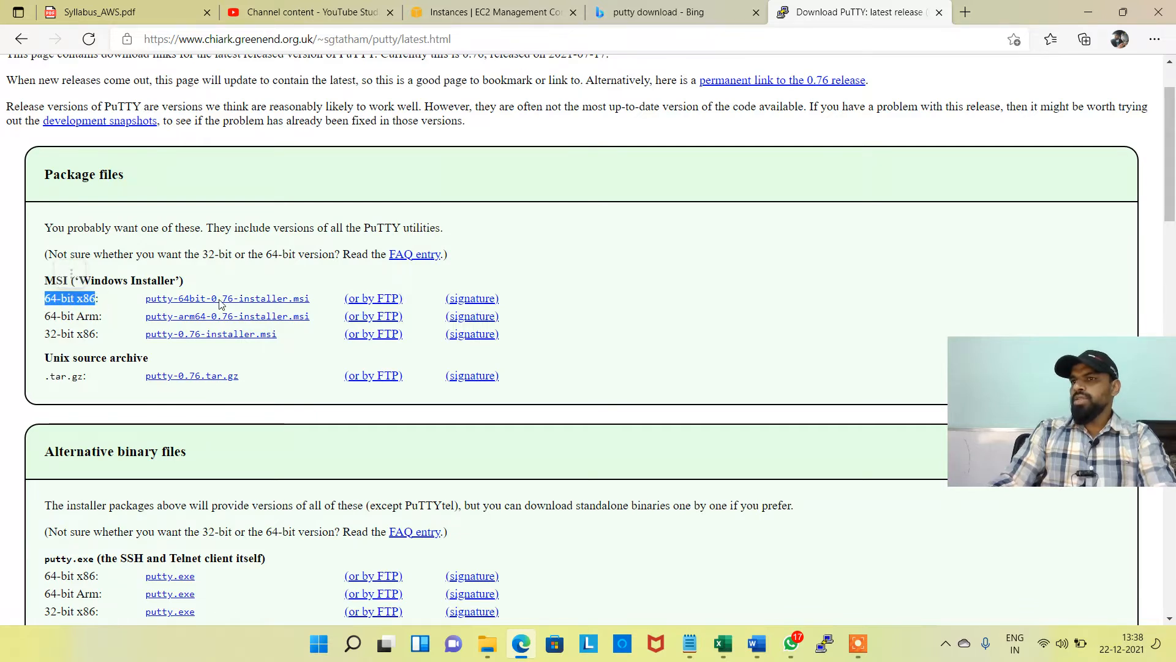
left_click_drag(325, 297, 137, 297)
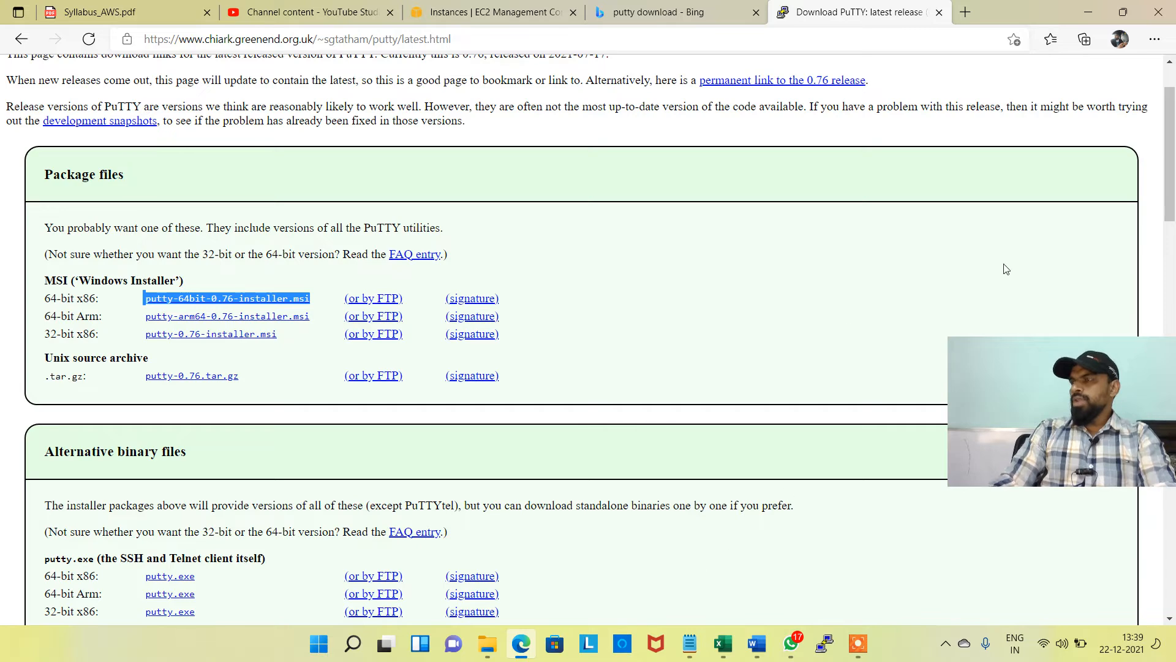
Step: Minimize the browser, search Windows for puttygen, and switch to the PuTTYgen app
left_click(1088, 12)
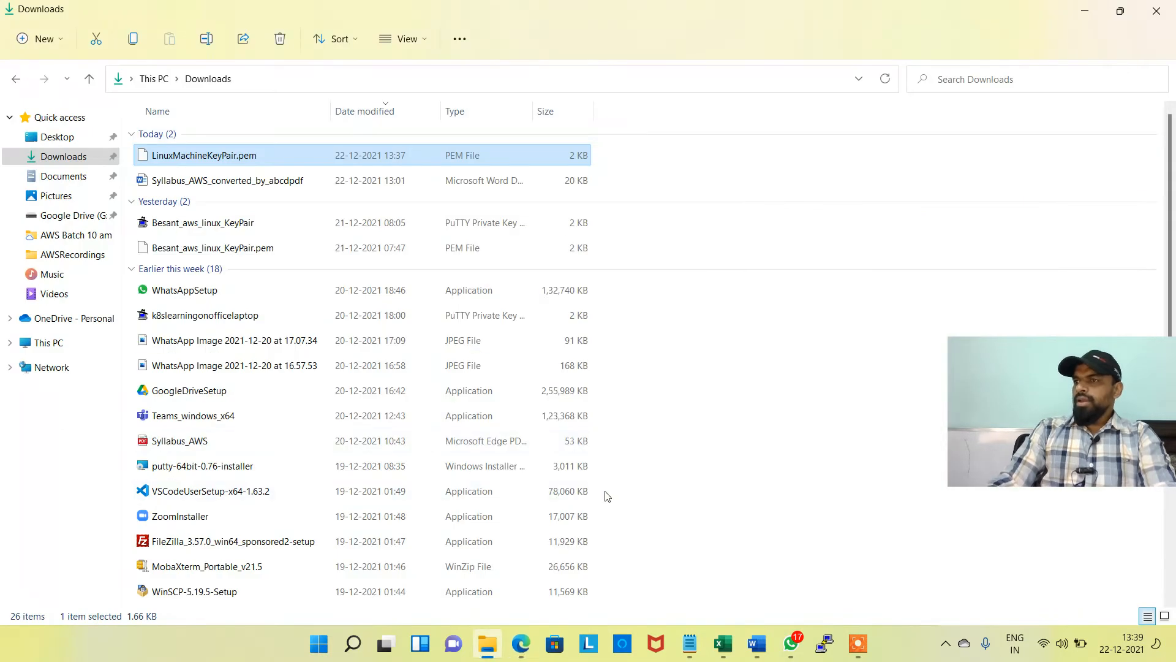
key("super")
type("puttygen")
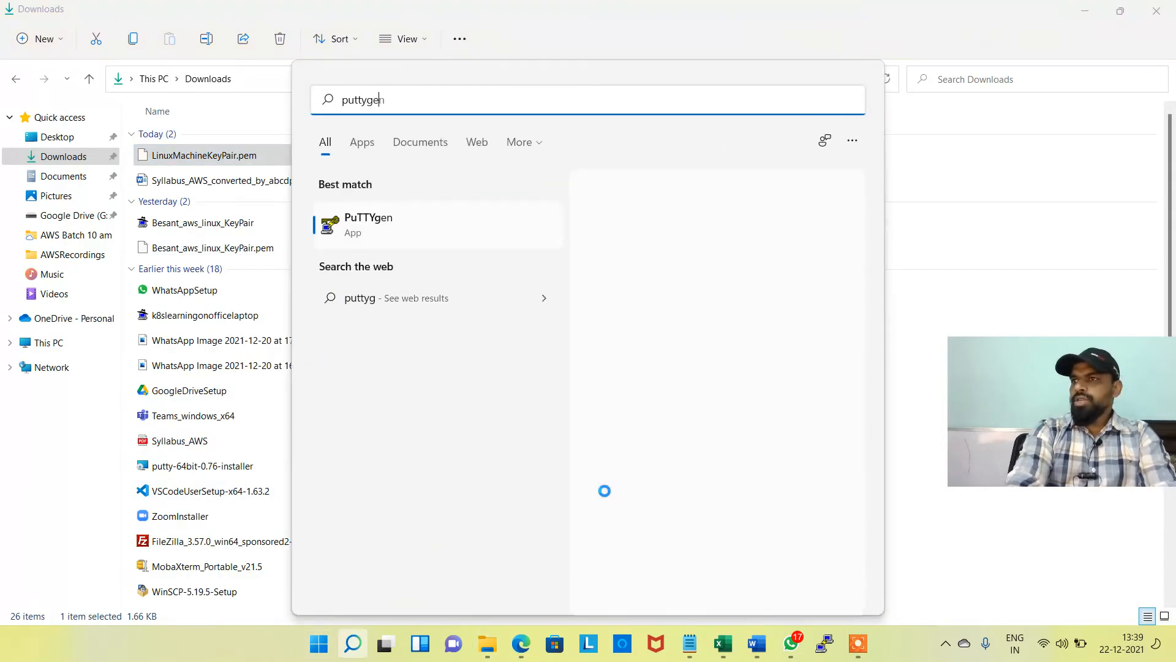
left_click(454, 232)
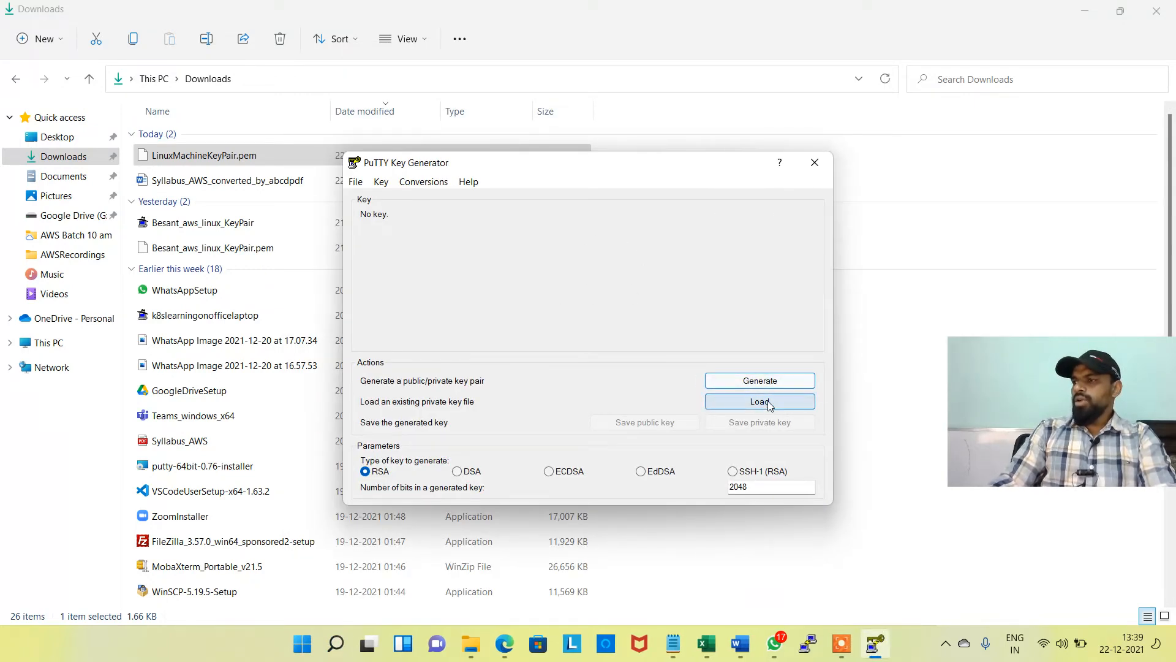
Step: Load LinuxMachineKeyPair.pem from Downloads as the existing private key, showing all file types, and dismiss the import notice
left_click(768, 403)
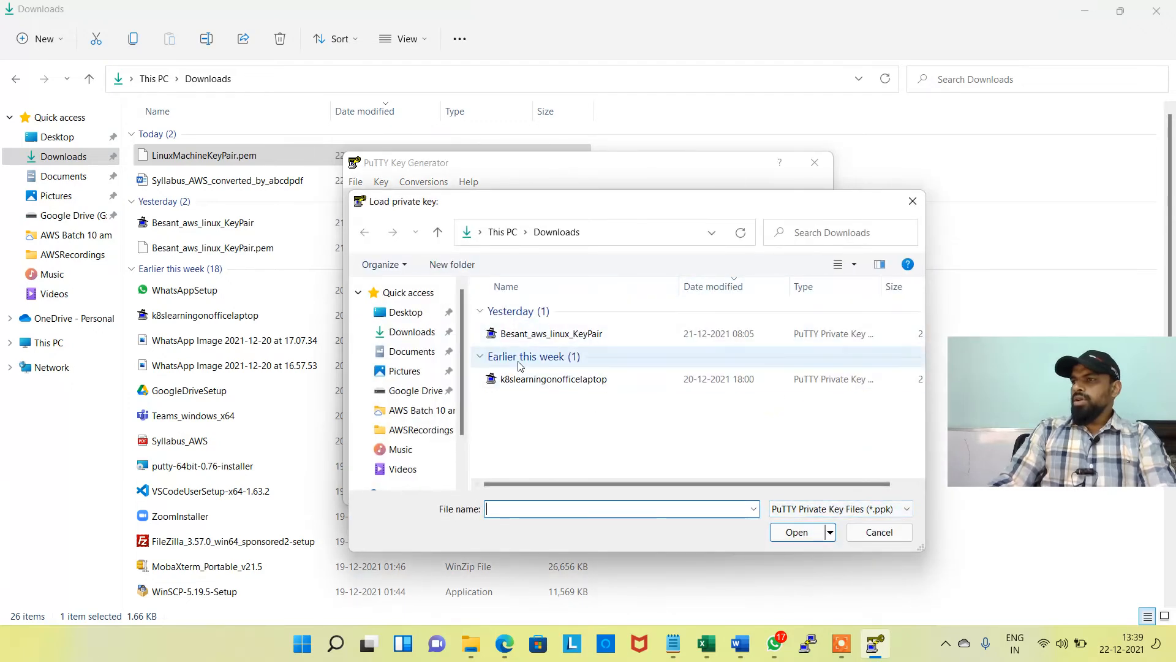
left_click(839, 509)
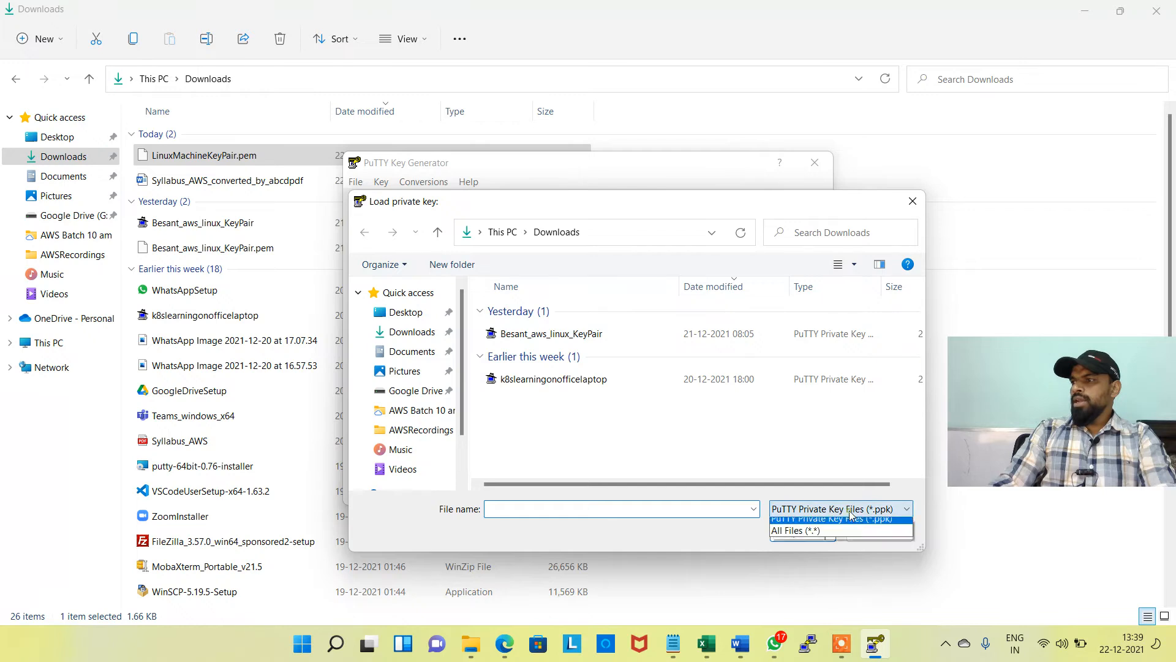
left_click(827, 541)
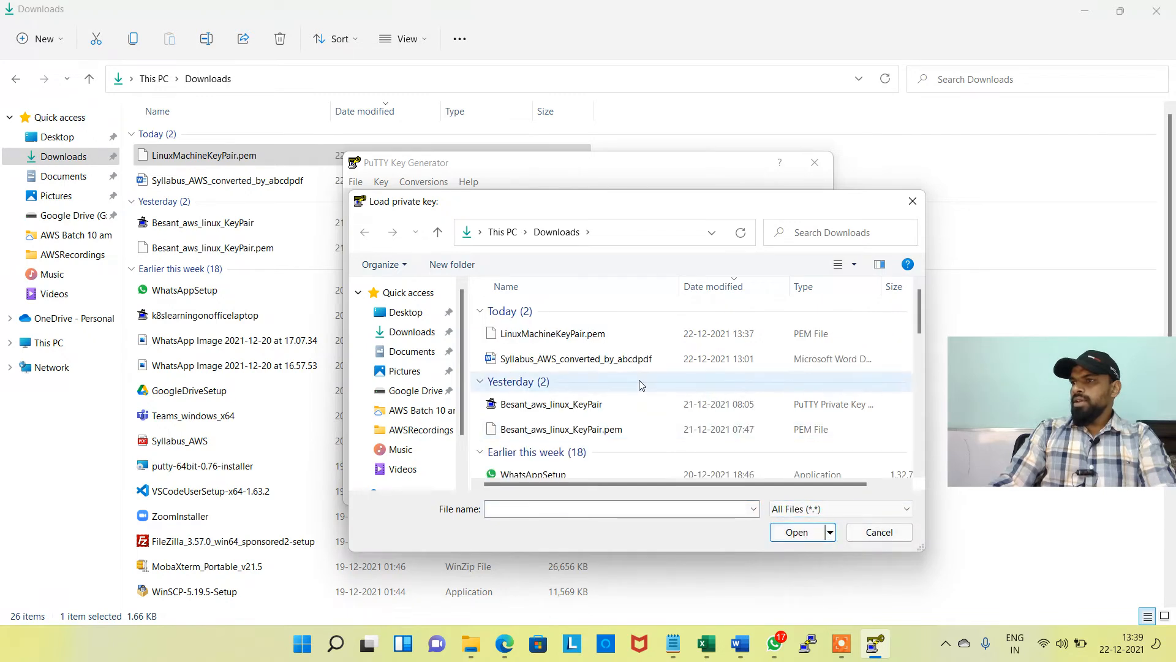
left_click(578, 335)
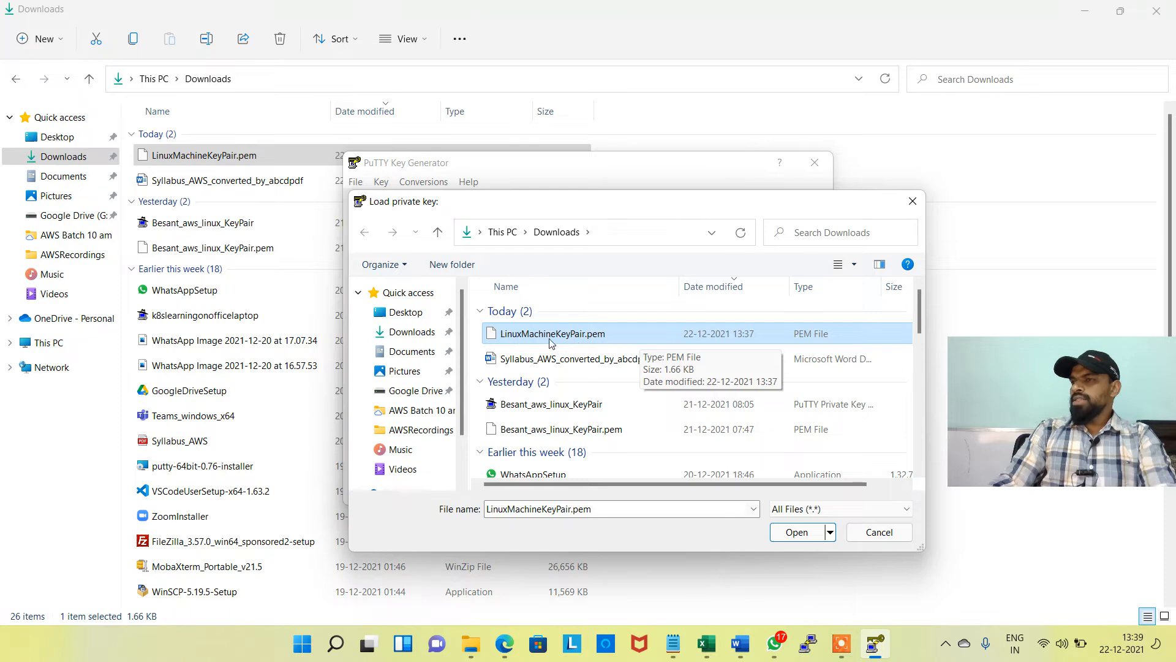
left_click(585, 339)
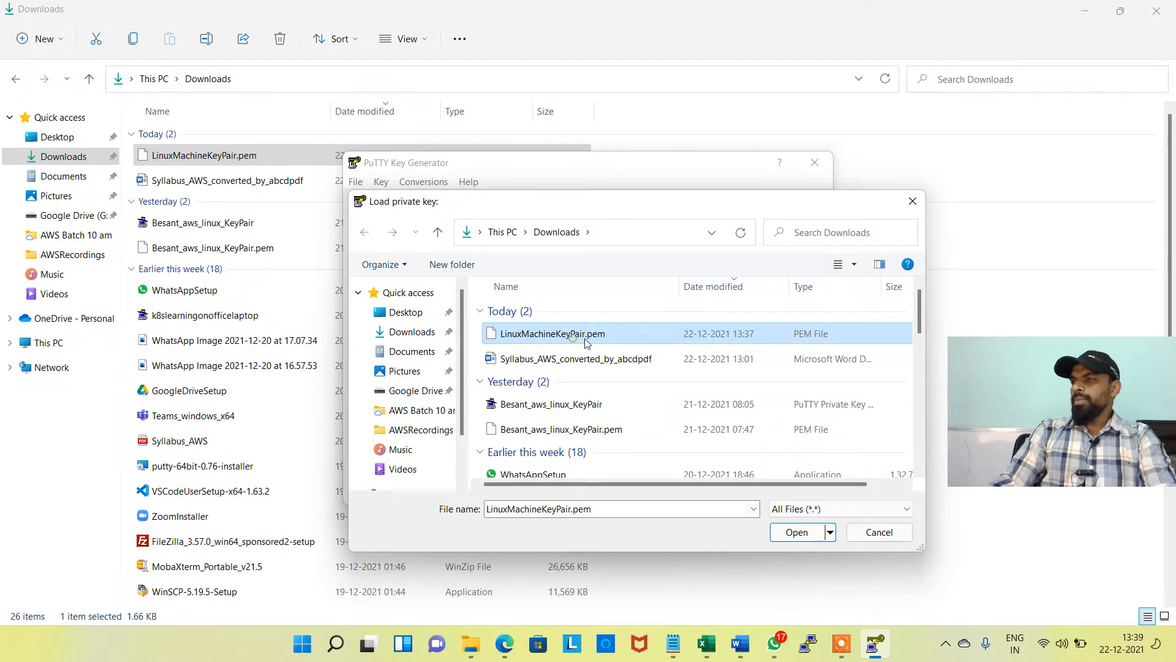
left_click(651, 331)
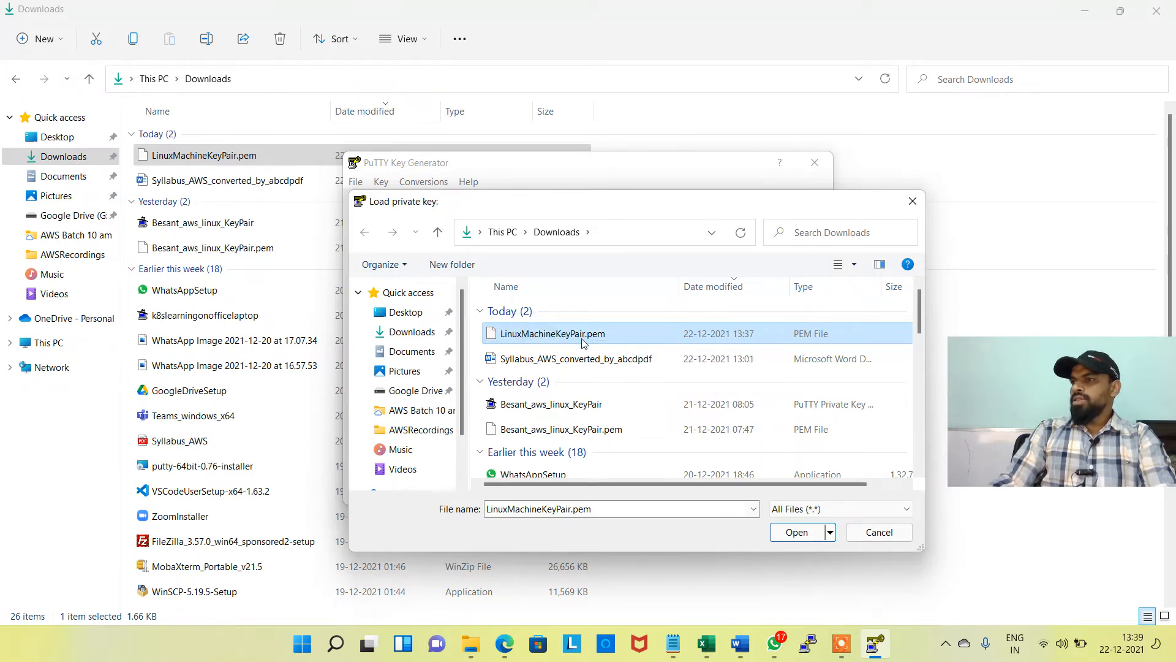
left_click(794, 529)
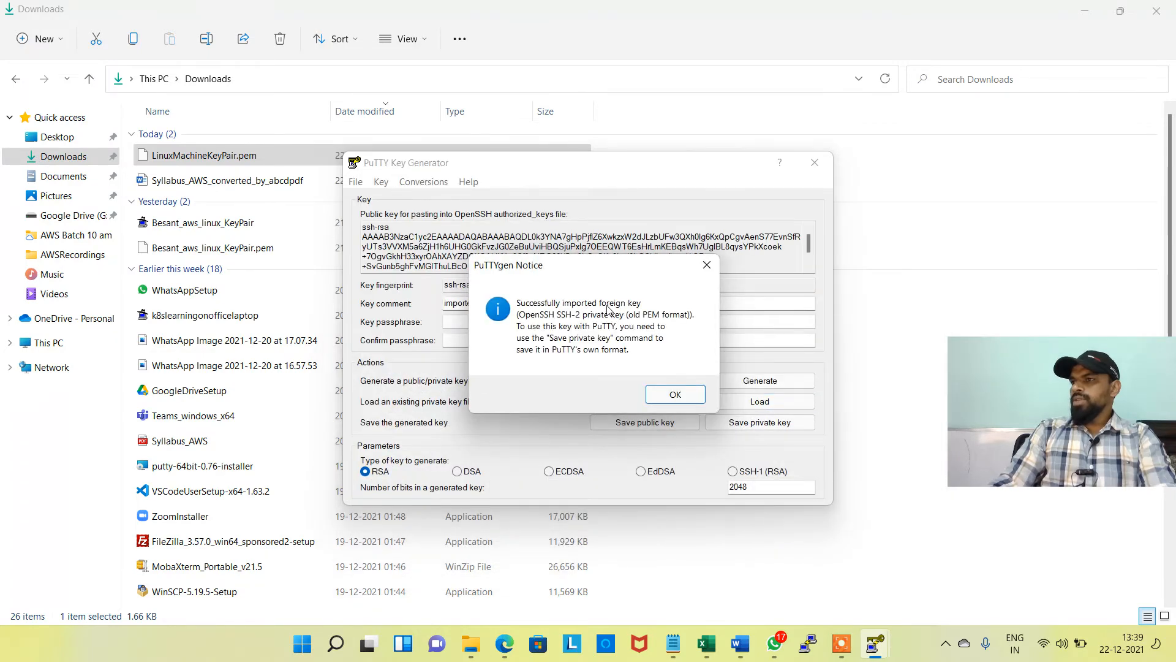
left_click(674, 395)
Step: Start saving the private key without a passphrase, using PuTTY Private Key Files (*.ppk) as the file type
left_click(761, 425)
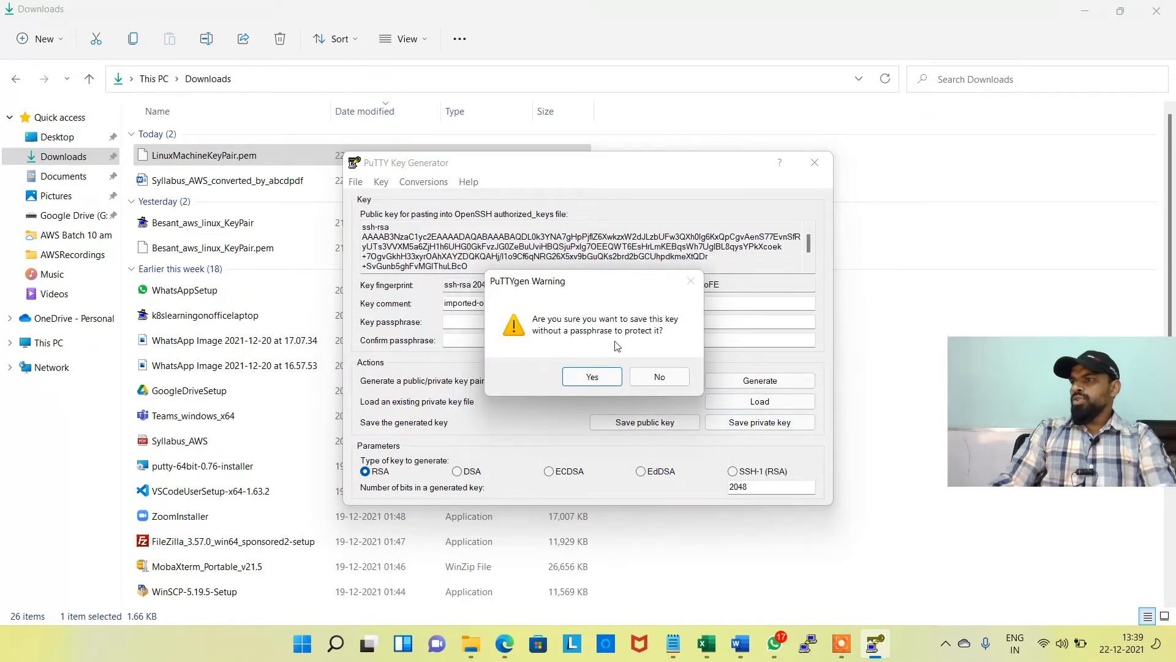
left_click(592, 377)
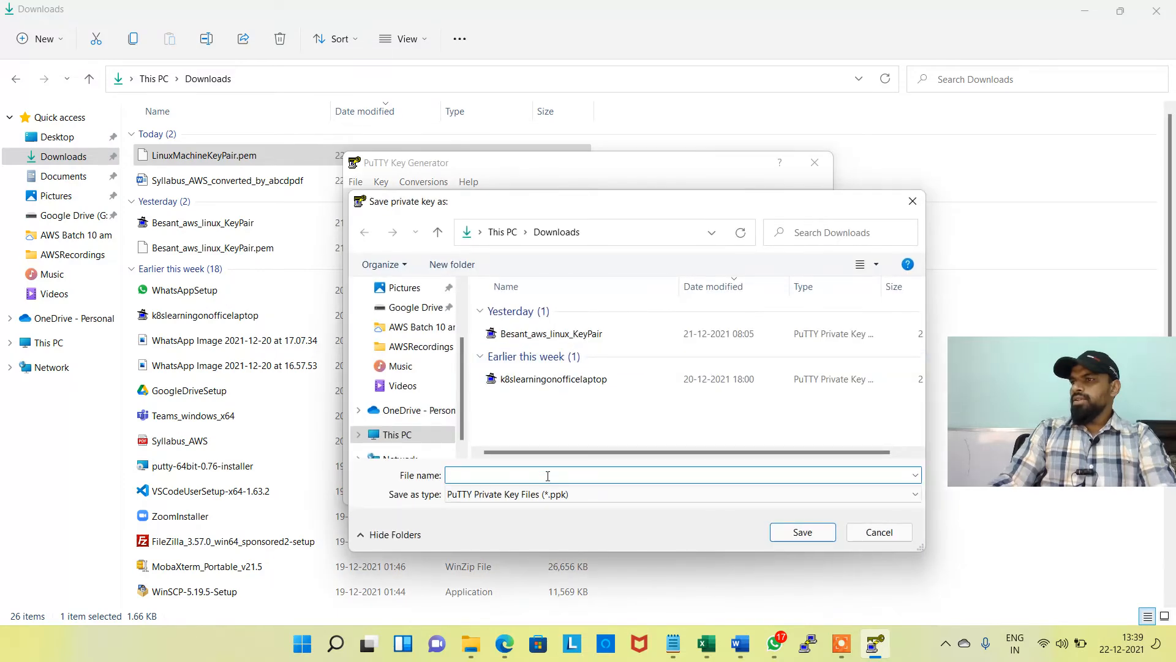
left_click(585, 498)
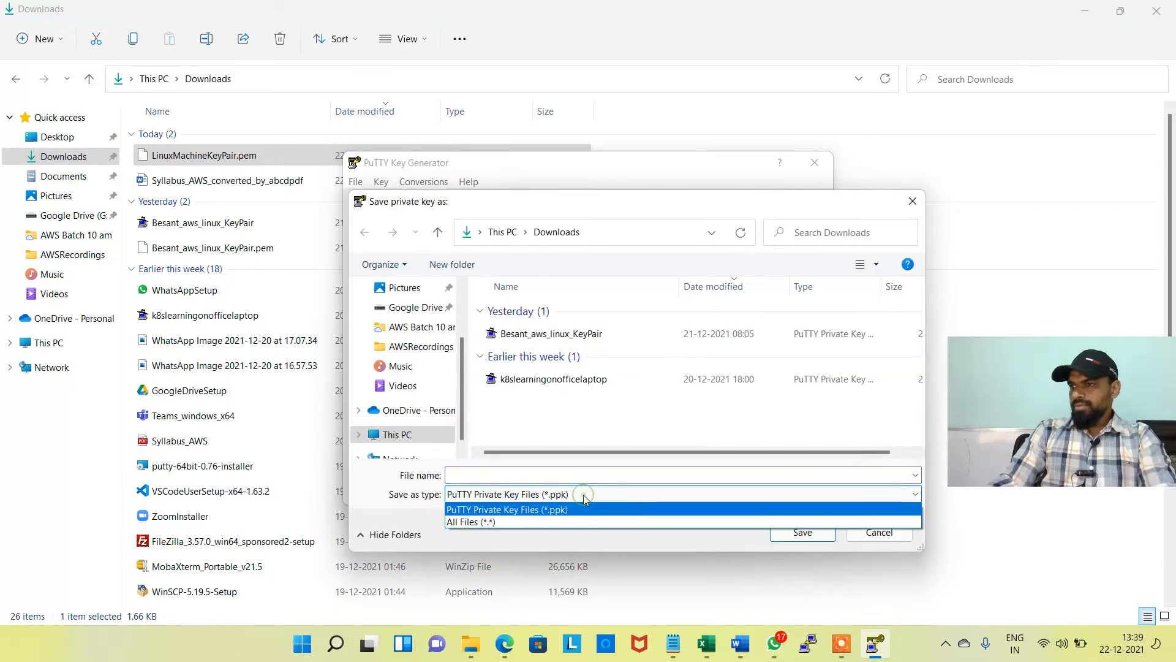
left_click(585, 509)
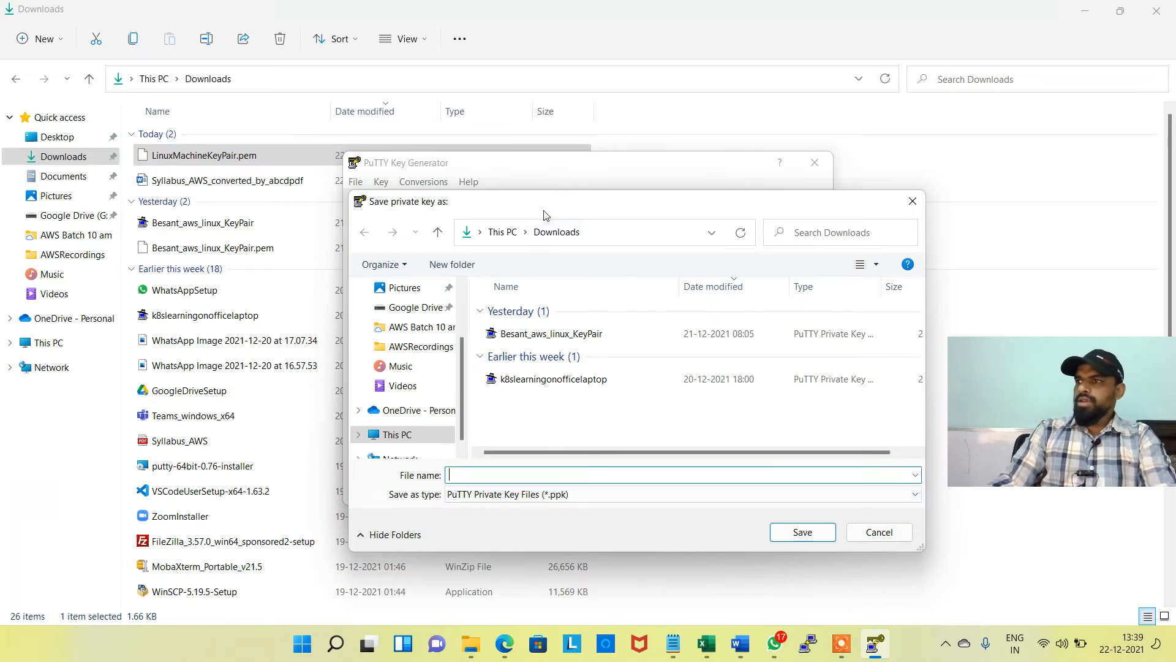
Step: Name the private key file LinuxMachineKeyPair without the .pem extension and save it in Downloads
left_click_drag(547, 218, 689, 143)
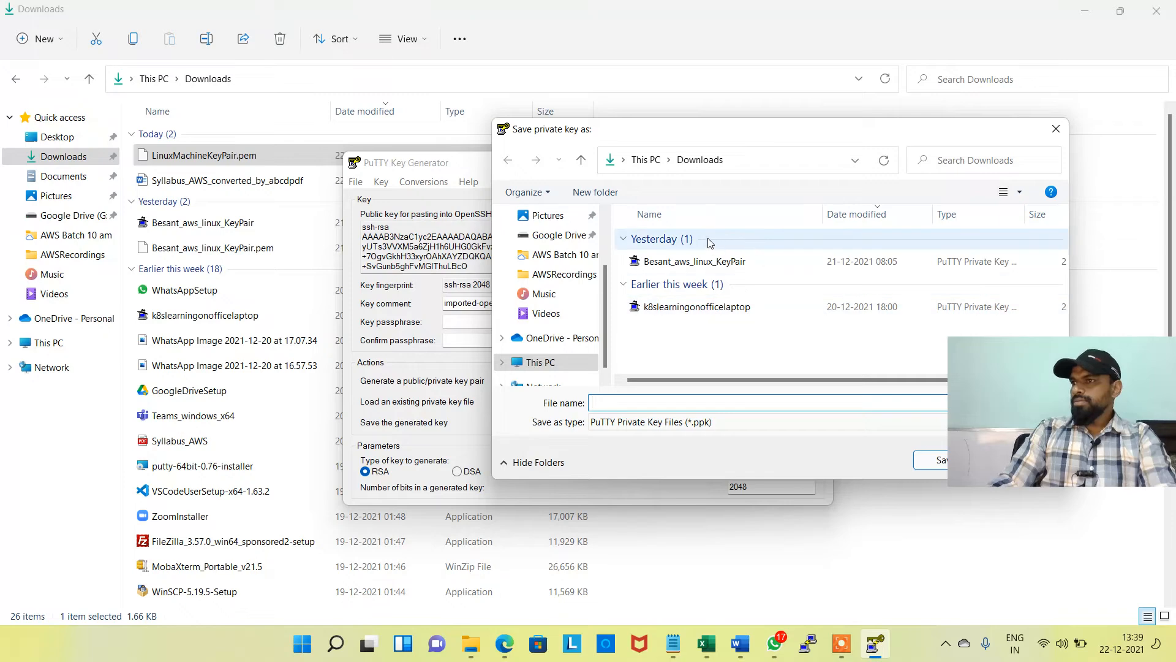
left_click(477, 652)
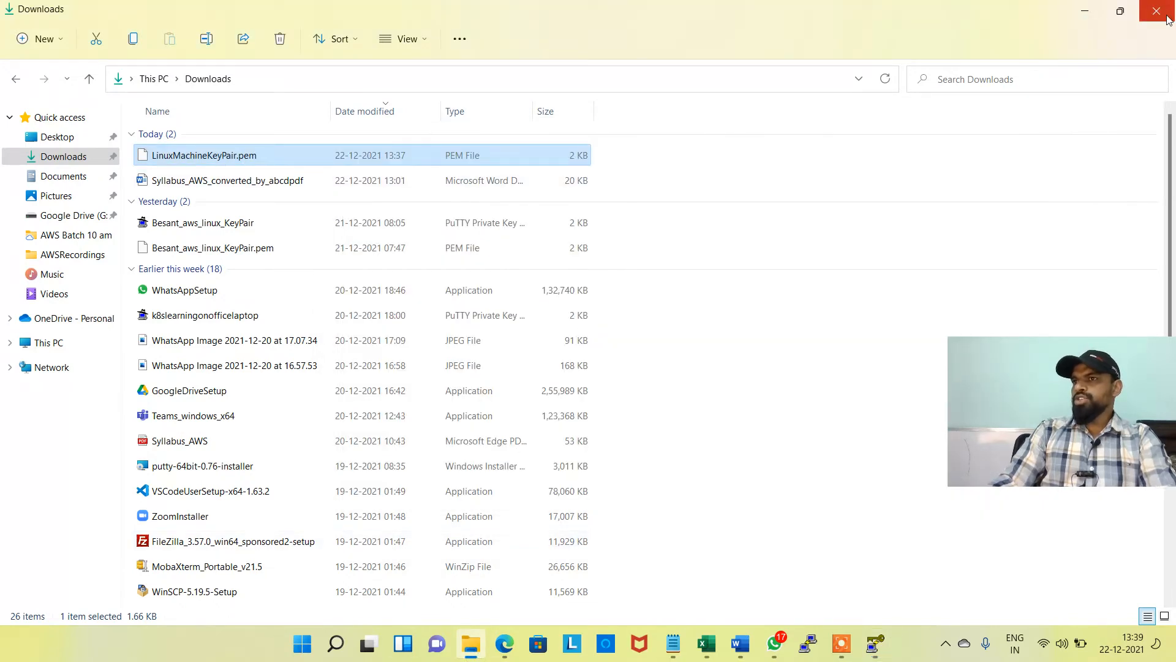
left_click(1085, 10)
left_click(635, 402)
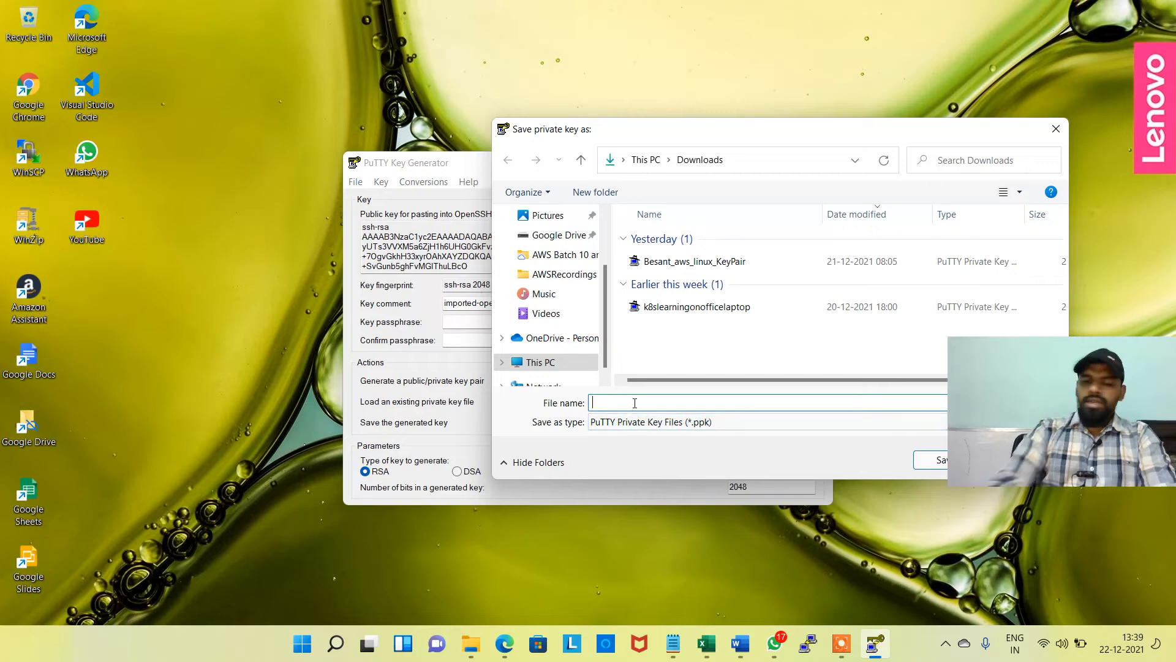
type("linu")
key("Down")
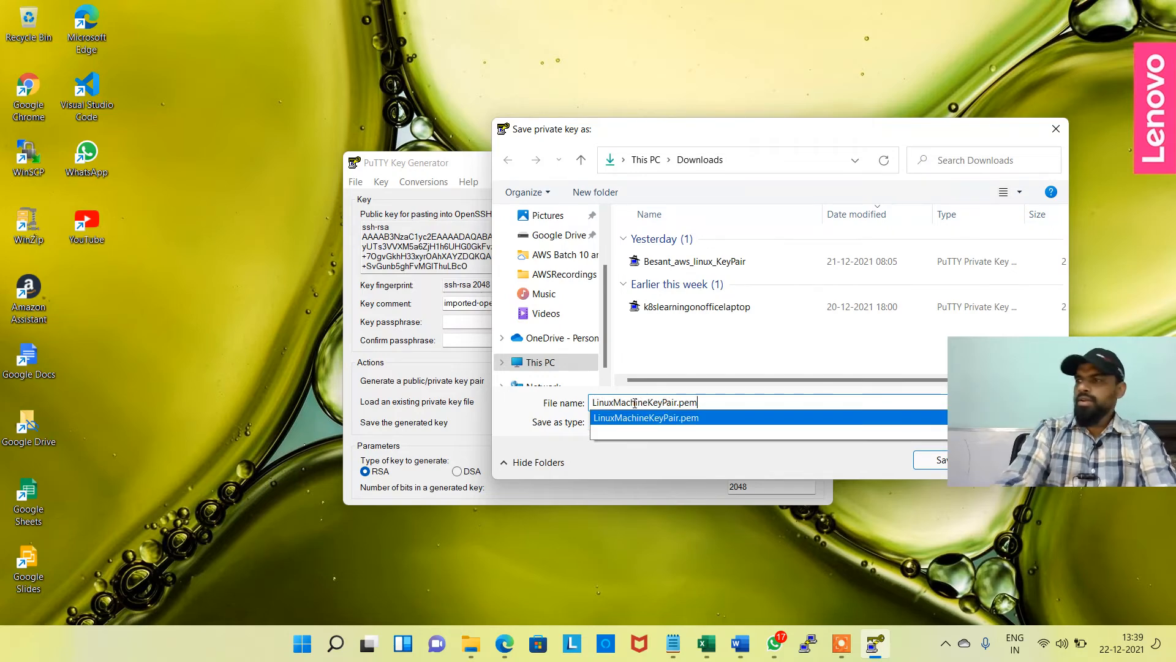
key("BackSpace")
key("BackSpace")
key("BackSpace")
key("BackSpace")
key("Tab")
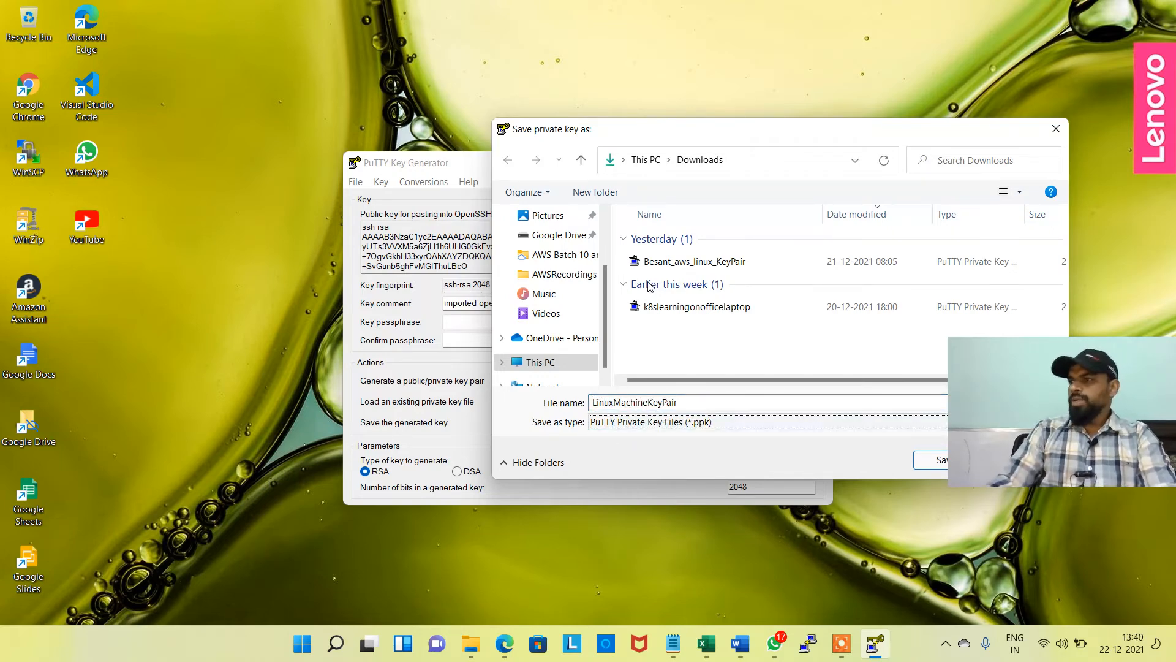
left_click_drag(714, 131, 486, 87)
left_click(721, 417)
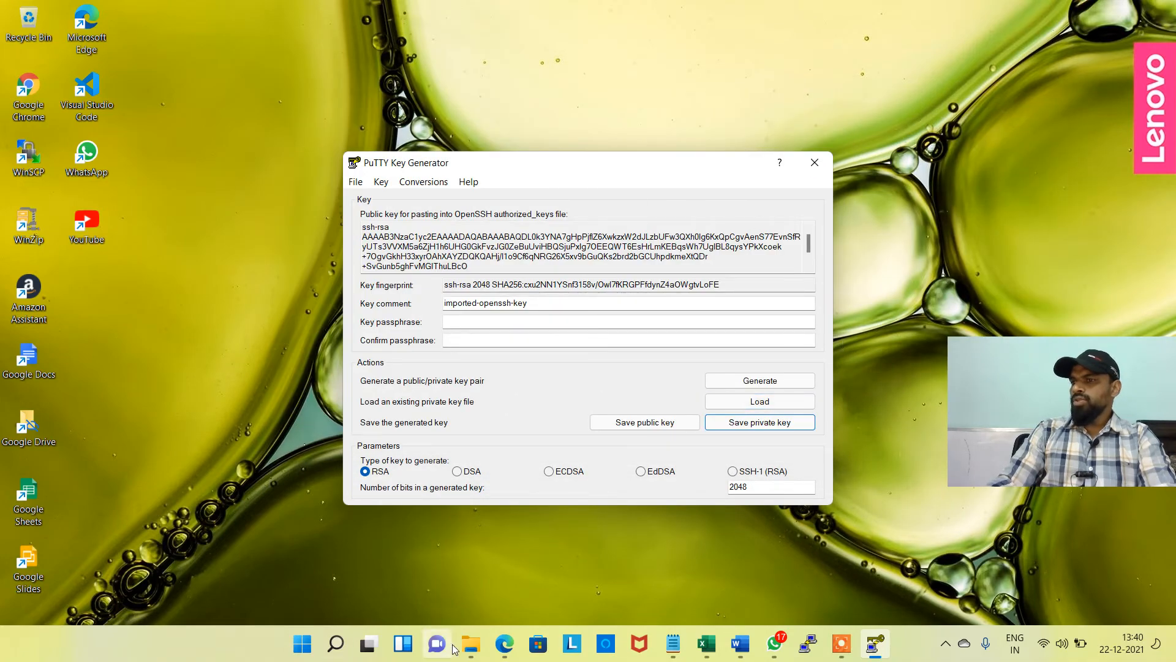
Step: Switch to File Explorer, reopen Downloads, and compare the types of the two LinuxMachineKeyPair files with the Type column widened
left_click(470, 643)
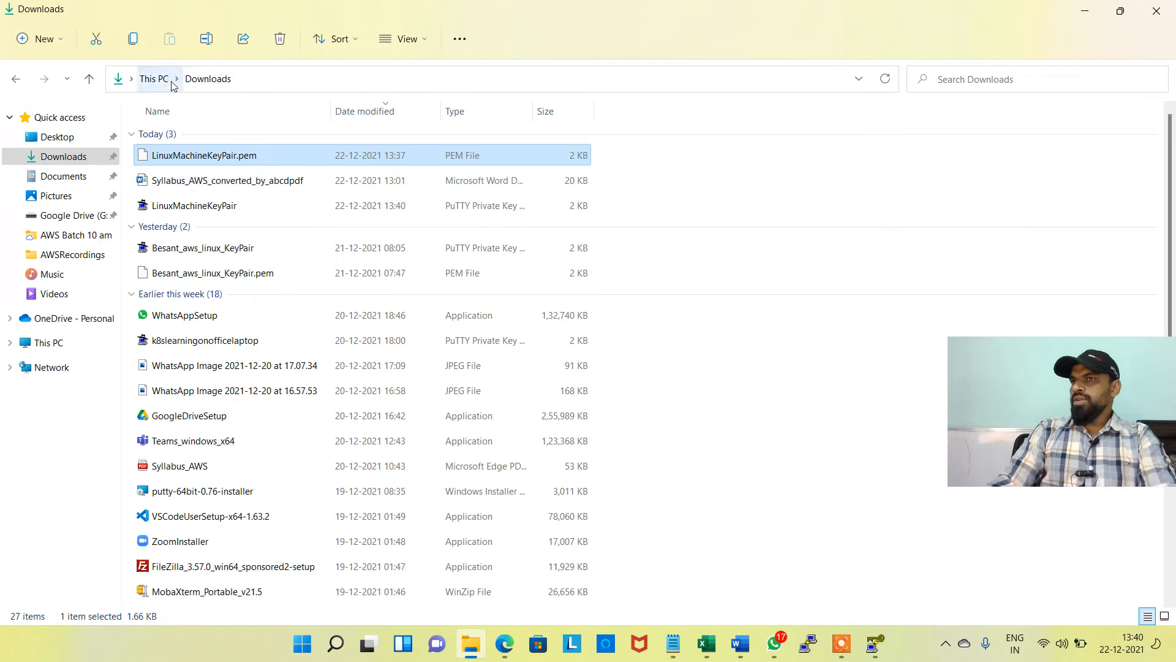
left_click(171, 82)
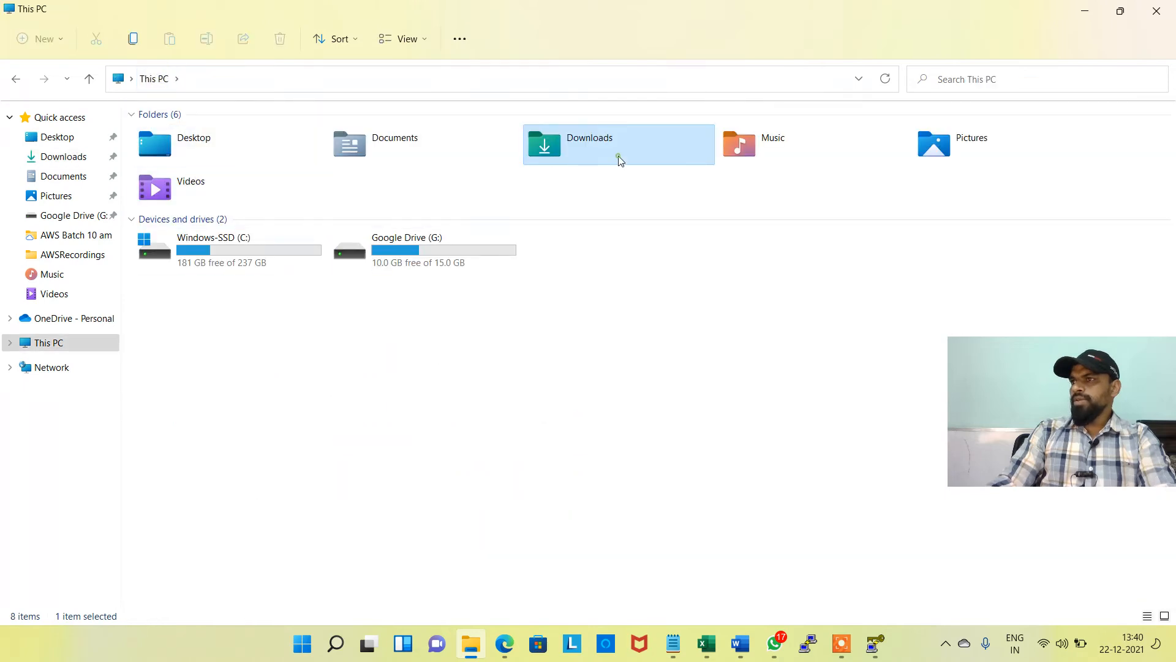
double_click(619, 160)
left_click(237, 191)
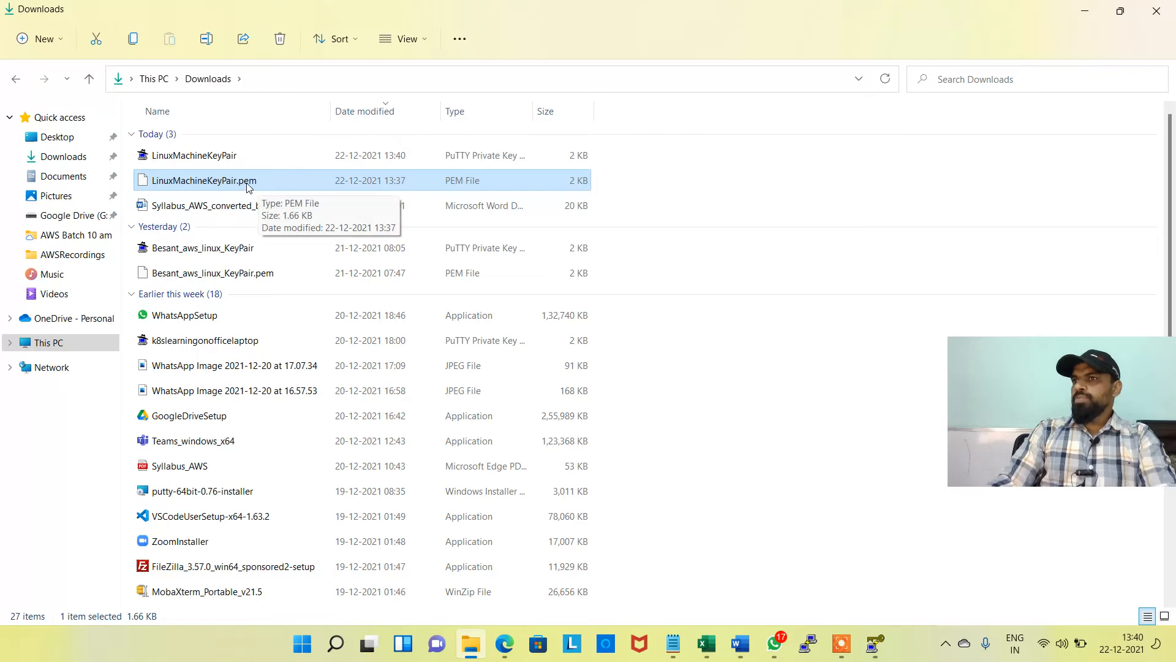
left_click(252, 156)
left_click(472, 184)
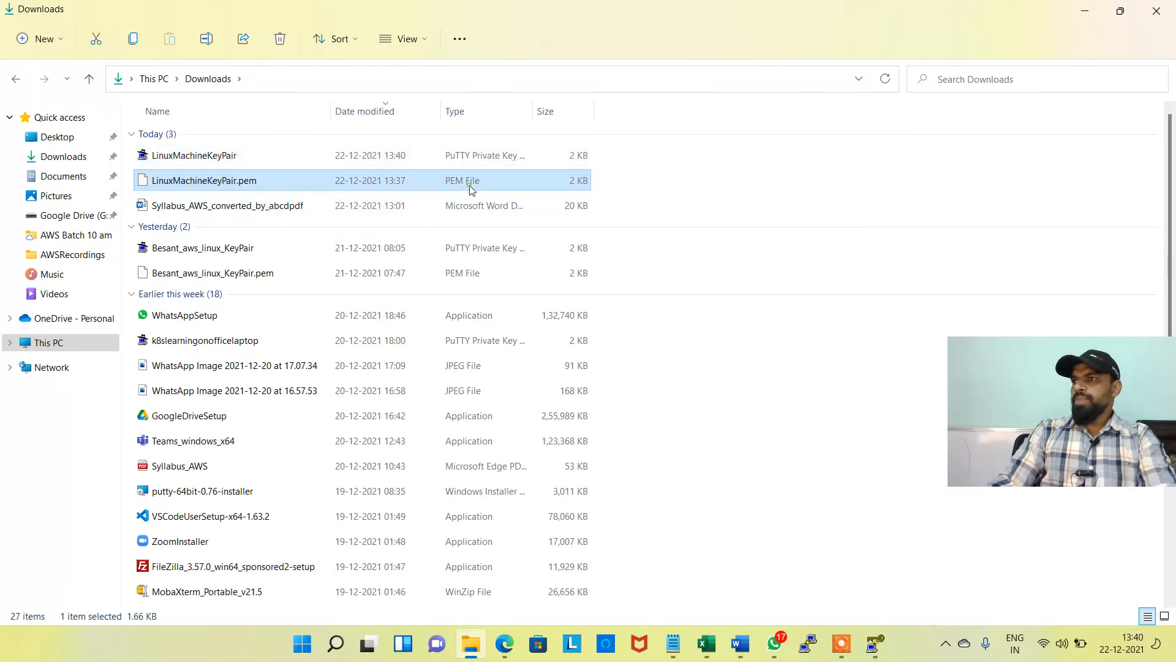
double_click(532, 111)
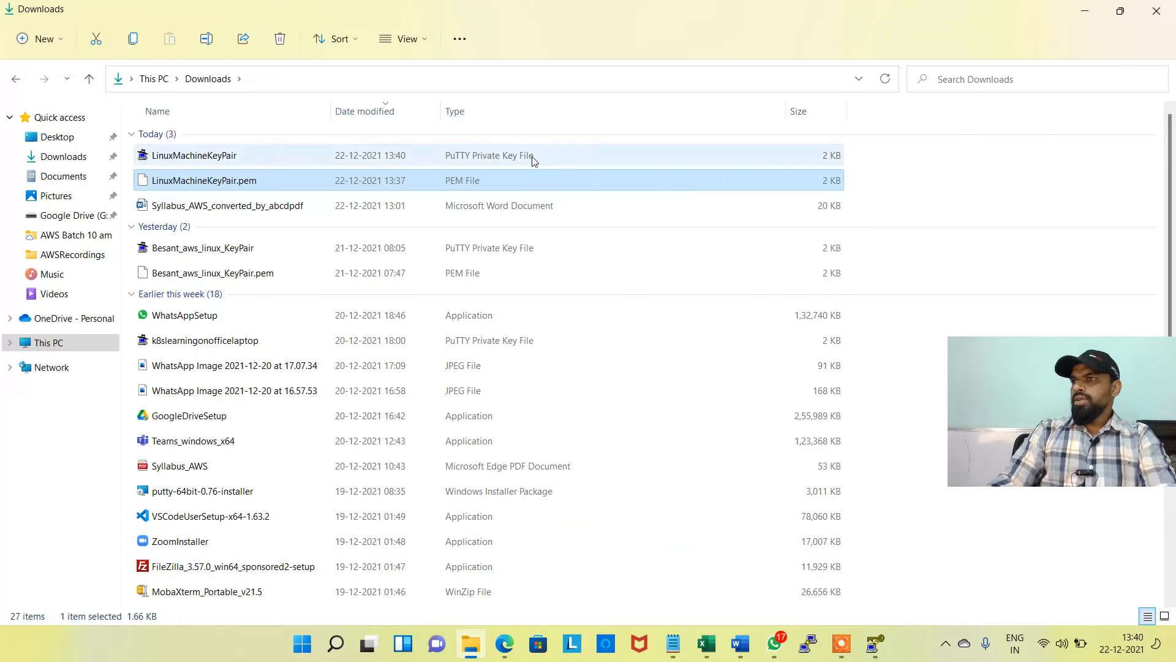
left_click(491, 157)
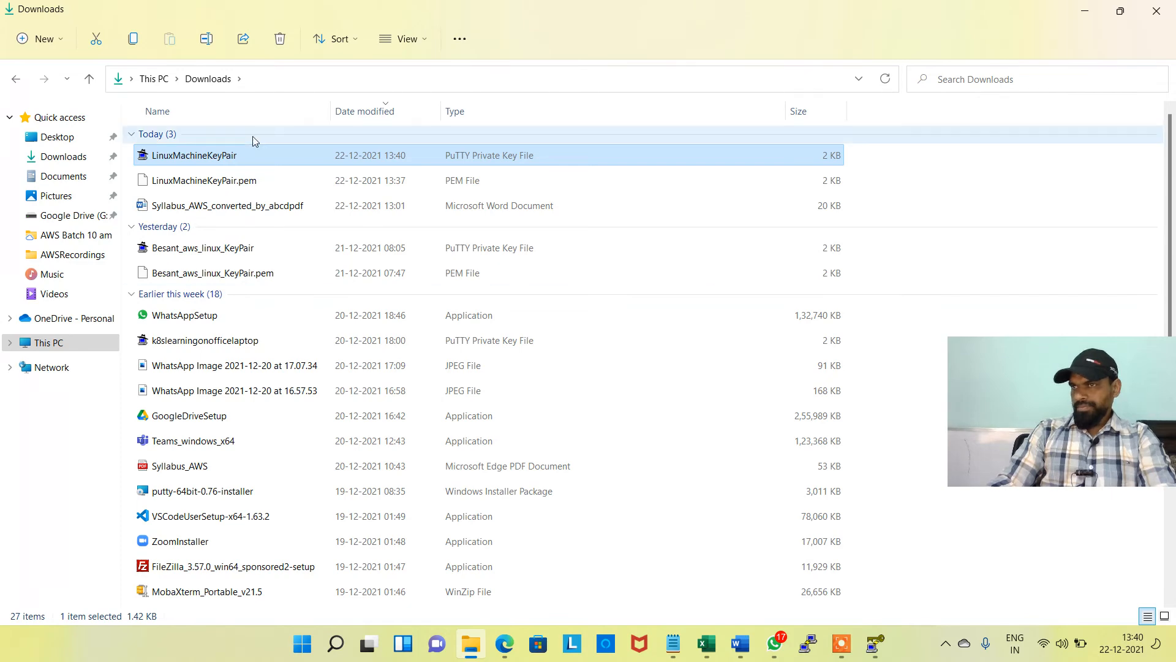
left_click(1081, 12)
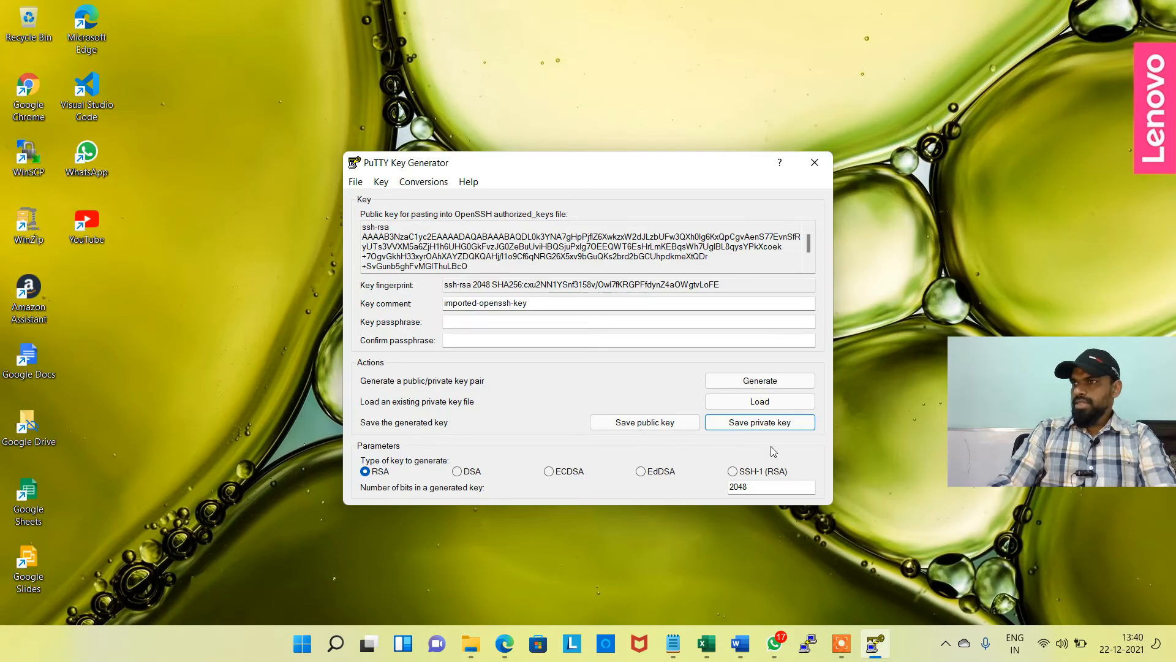
Step: Close PuTTYgen, switch to the EC2 Instances page in Edge, and copy the public IPv4 address of Linux_Testing-machine
left_click(813, 167)
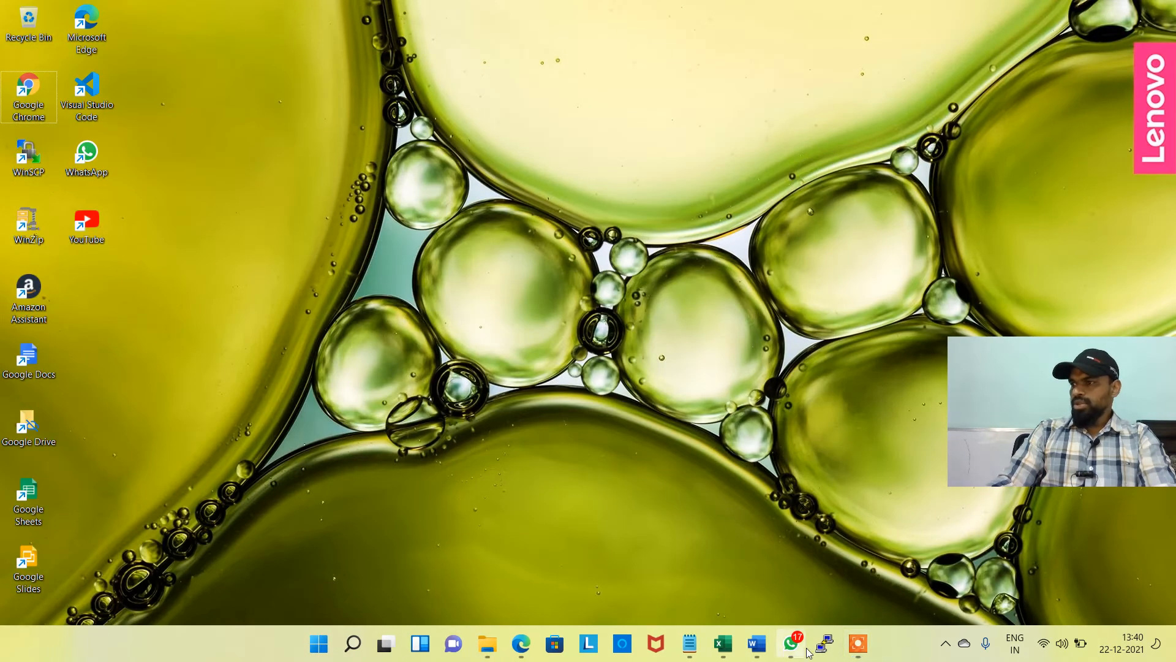
left_click(520, 645)
left_click(484, 13)
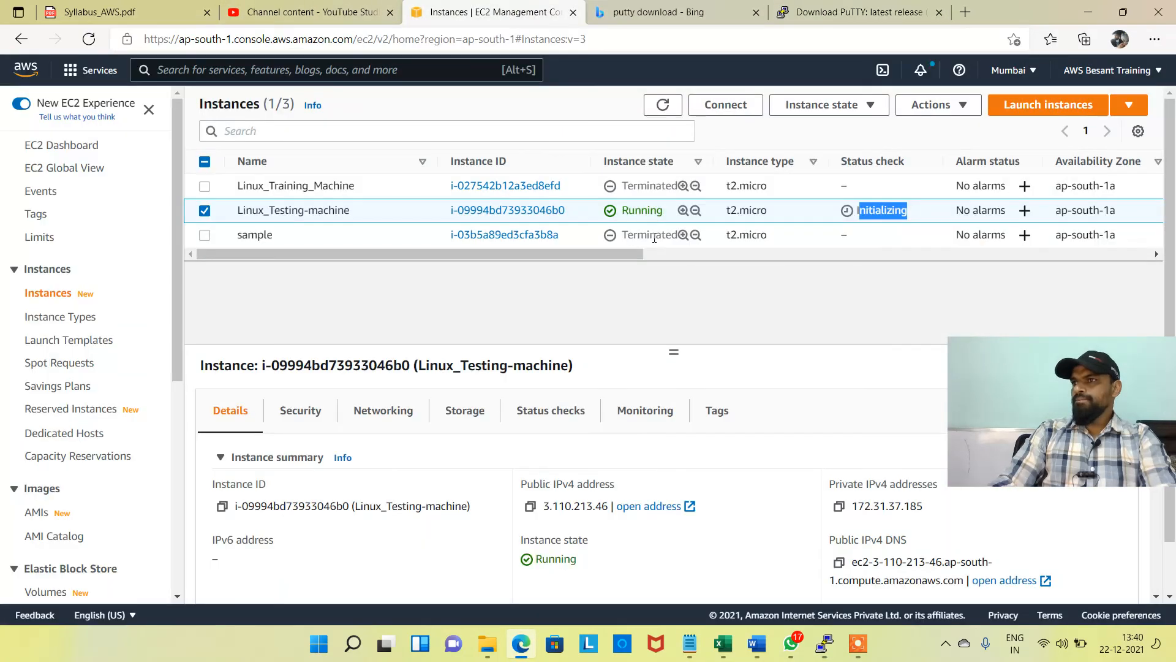
left_click_drag(527, 484, 643, 490)
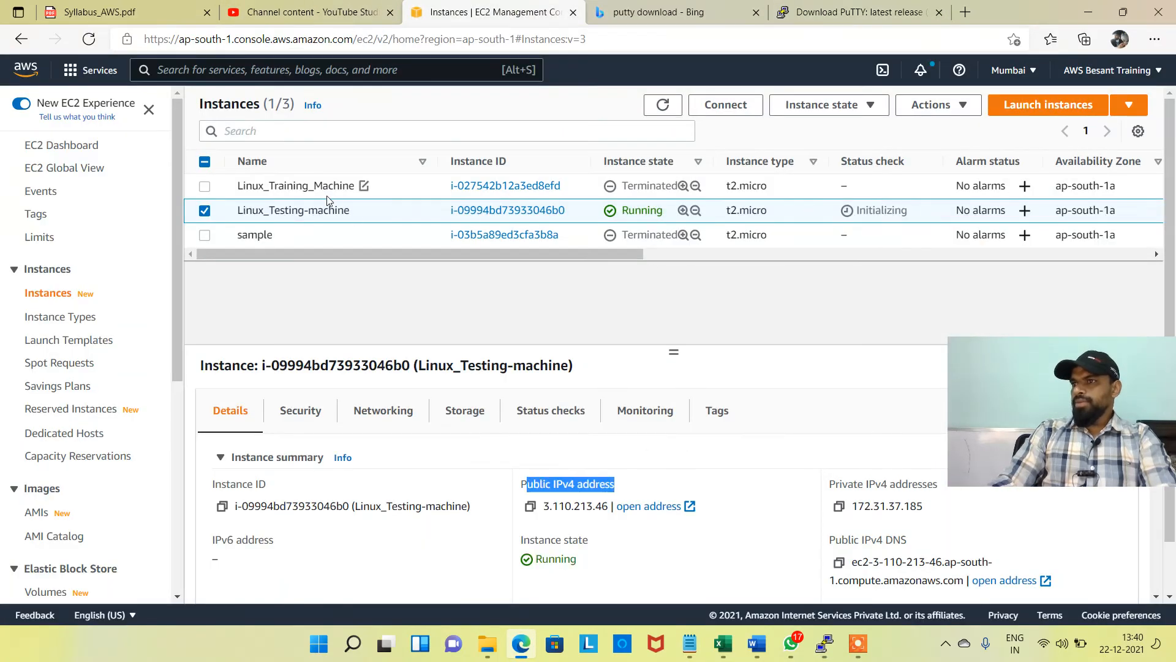
left_click(373, 211)
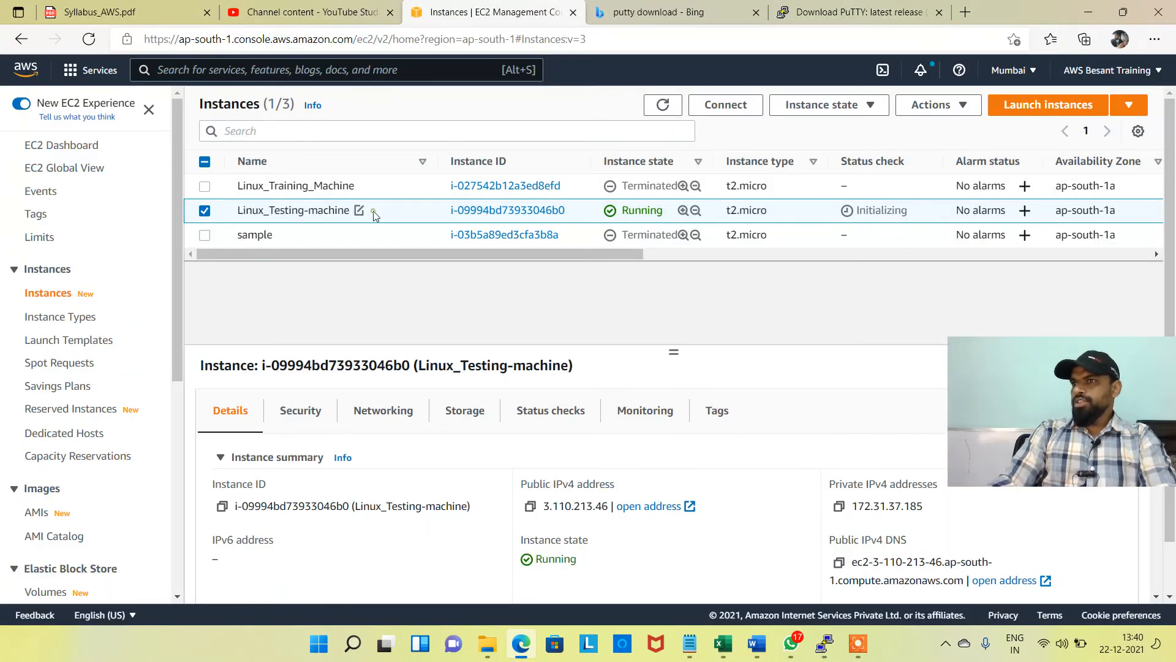
left_click(531, 507)
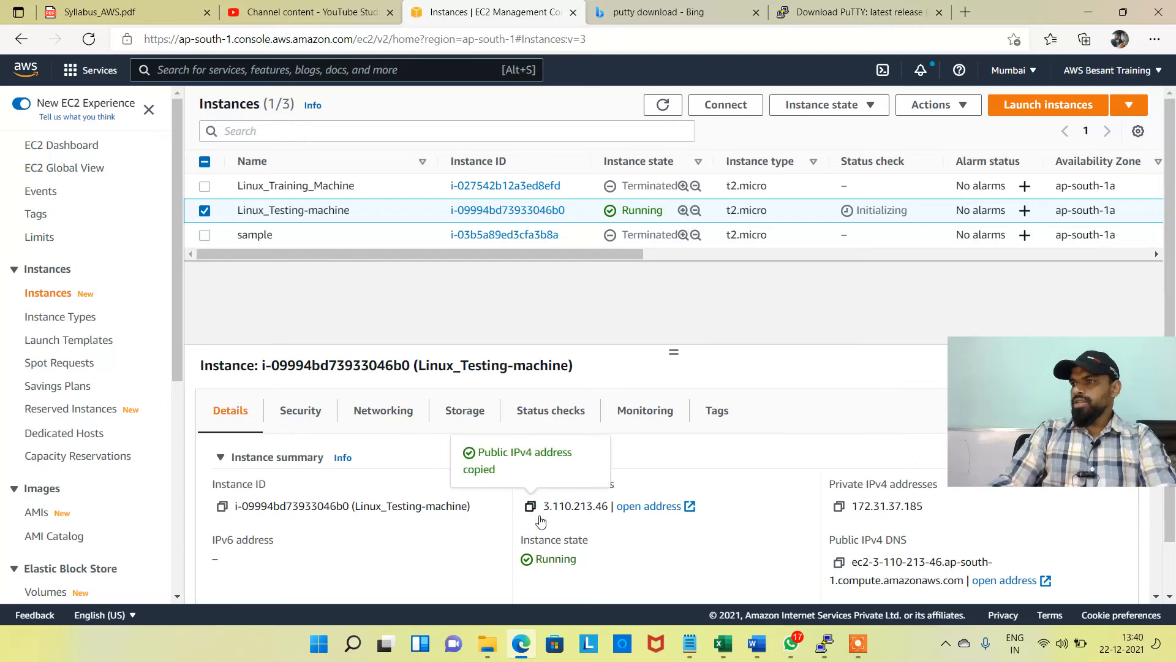
Step: Switch to PuTTY, set the host to 3.110.213.46, and open the SSH authentication settings
left_click(1096, 16)
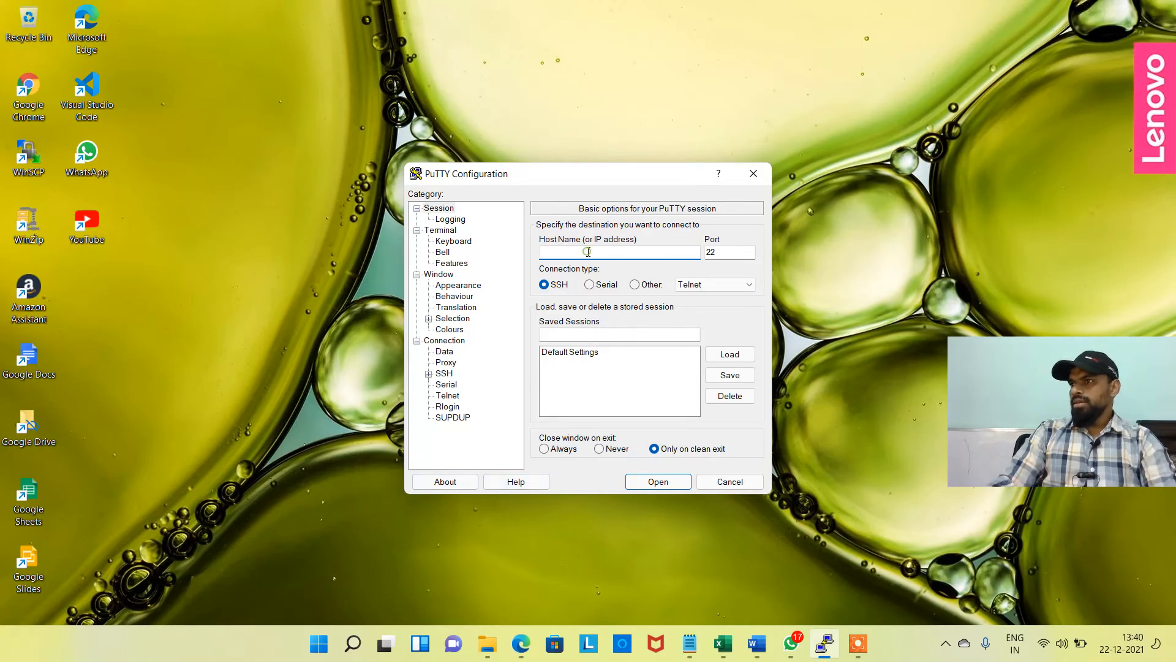
left_click(429, 374)
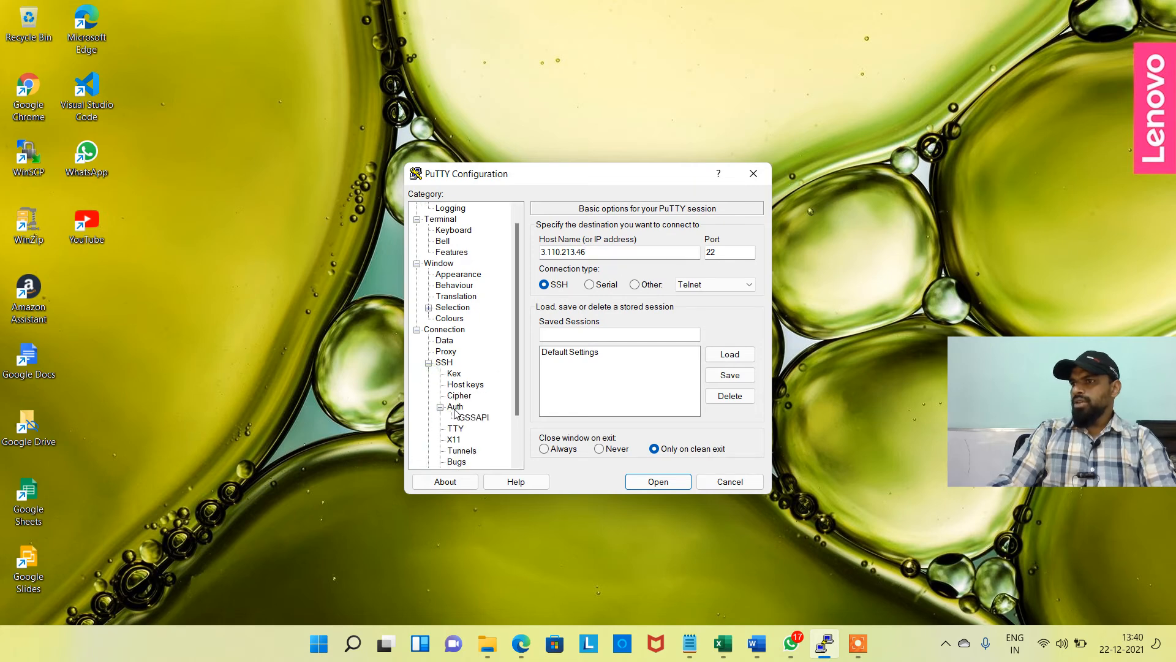
left_click(456, 407)
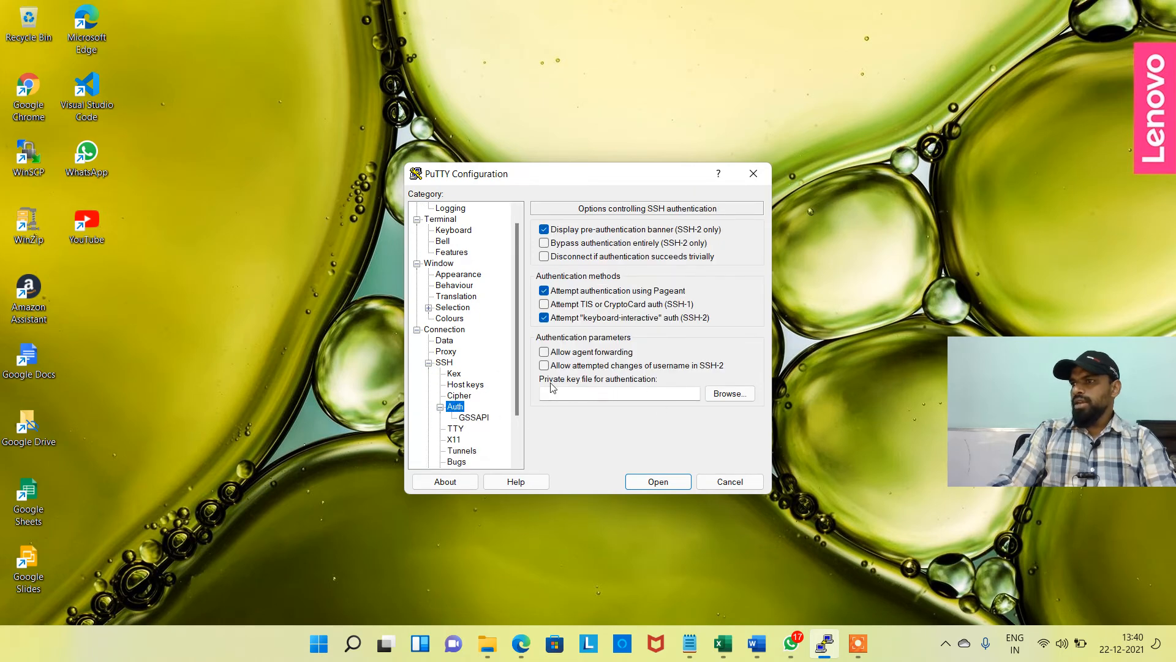
Step: Use the LinuxMachineKeyPair PPK file from Downloads as the private key file for authentication
left_click(729, 394)
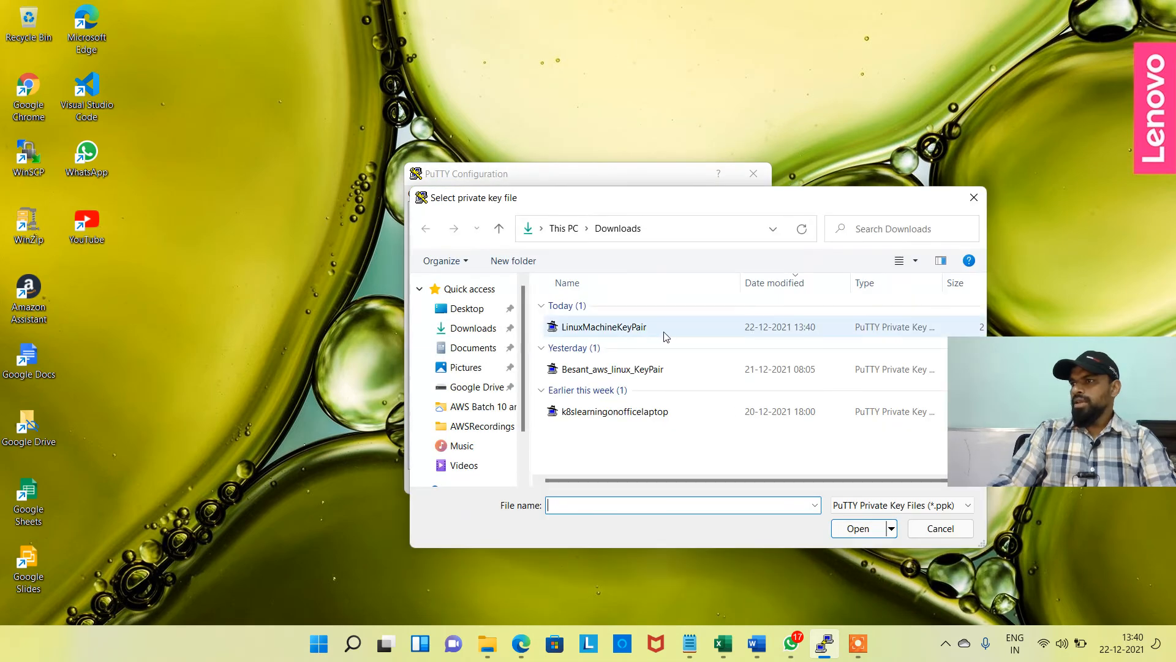
left_click(656, 334)
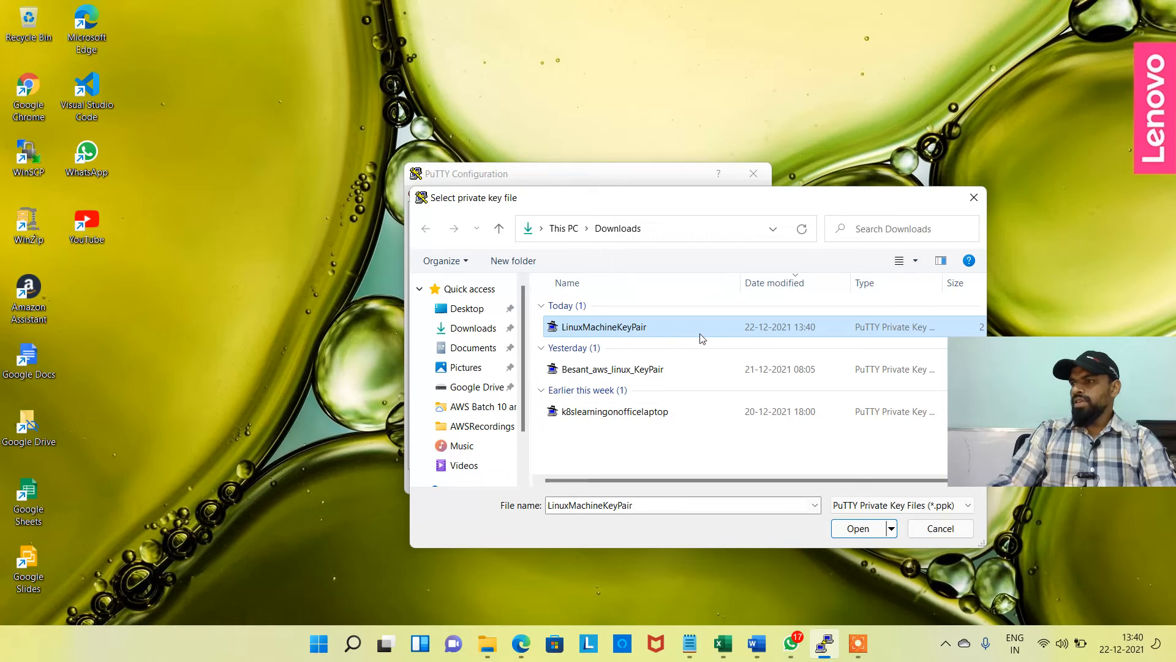
left_click(861, 527)
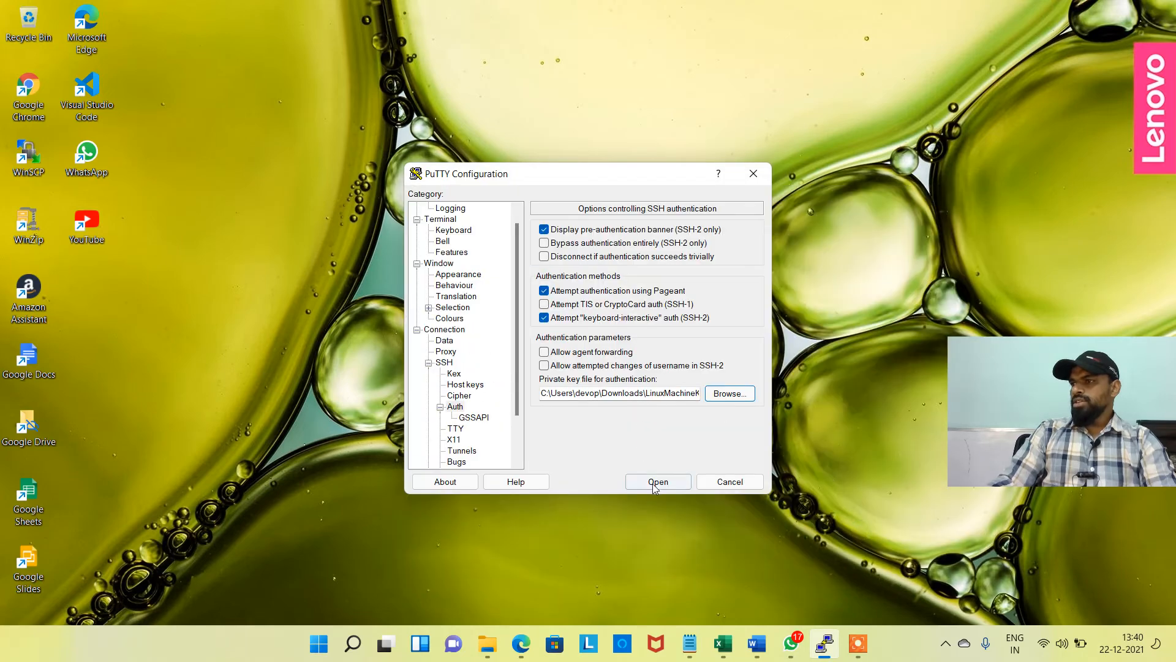
Step: Start the SSH connection to the instance and accept the server's host key into the cache
left_click_drag(518, 414, 519, 458)
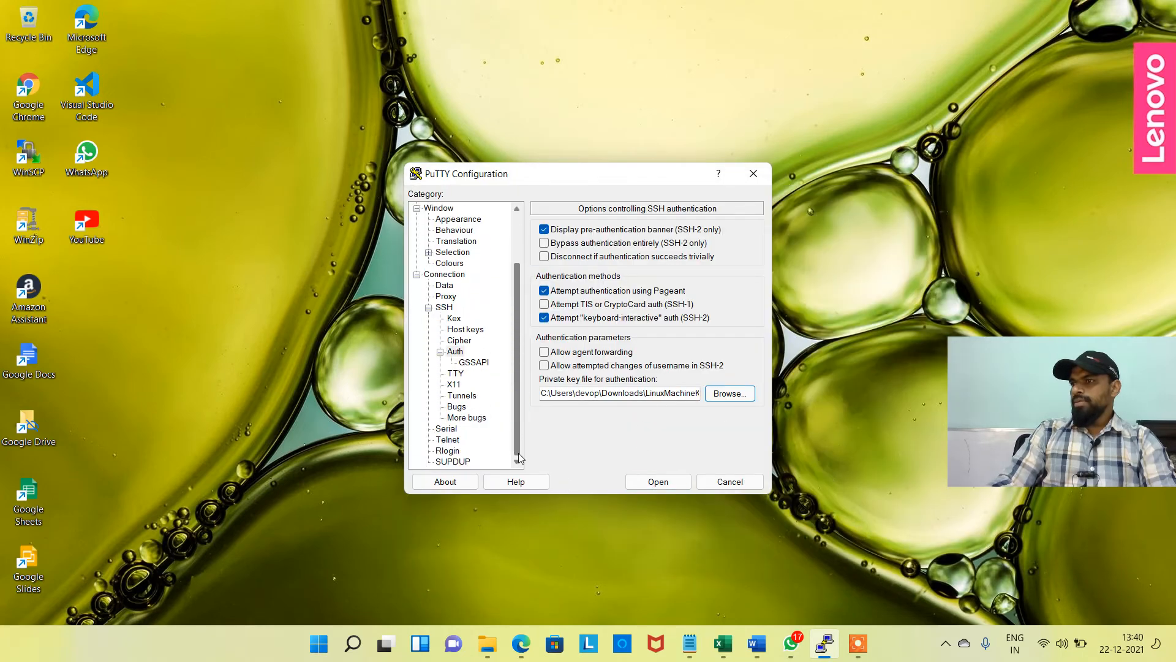
left_click(655, 482)
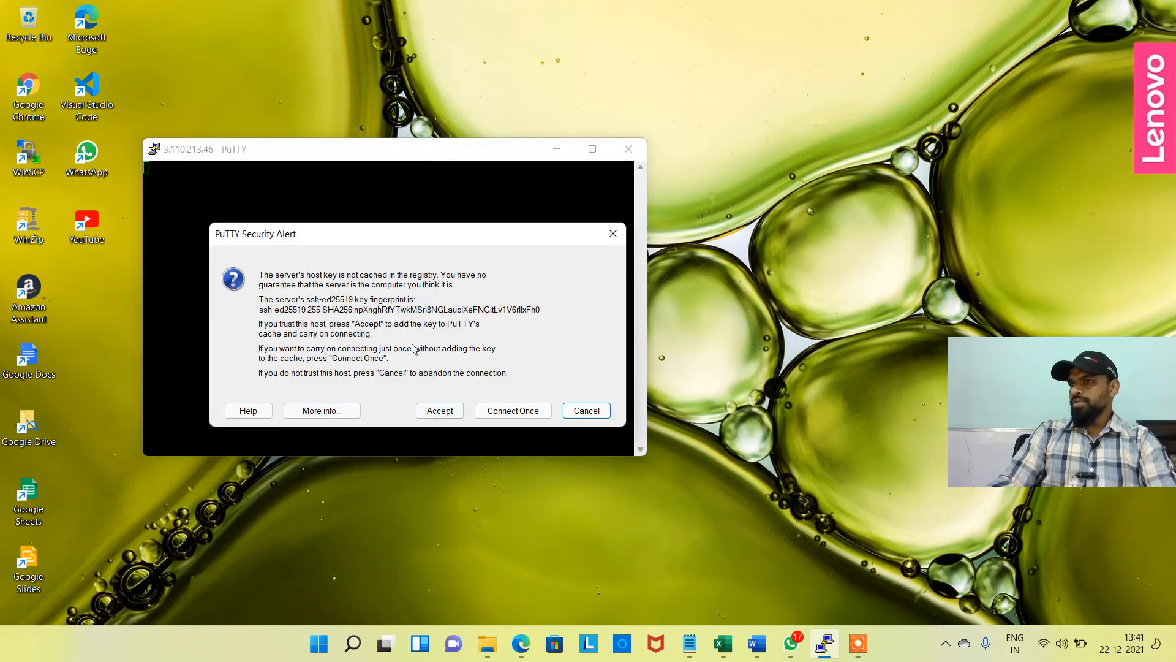
left_click(439, 411)
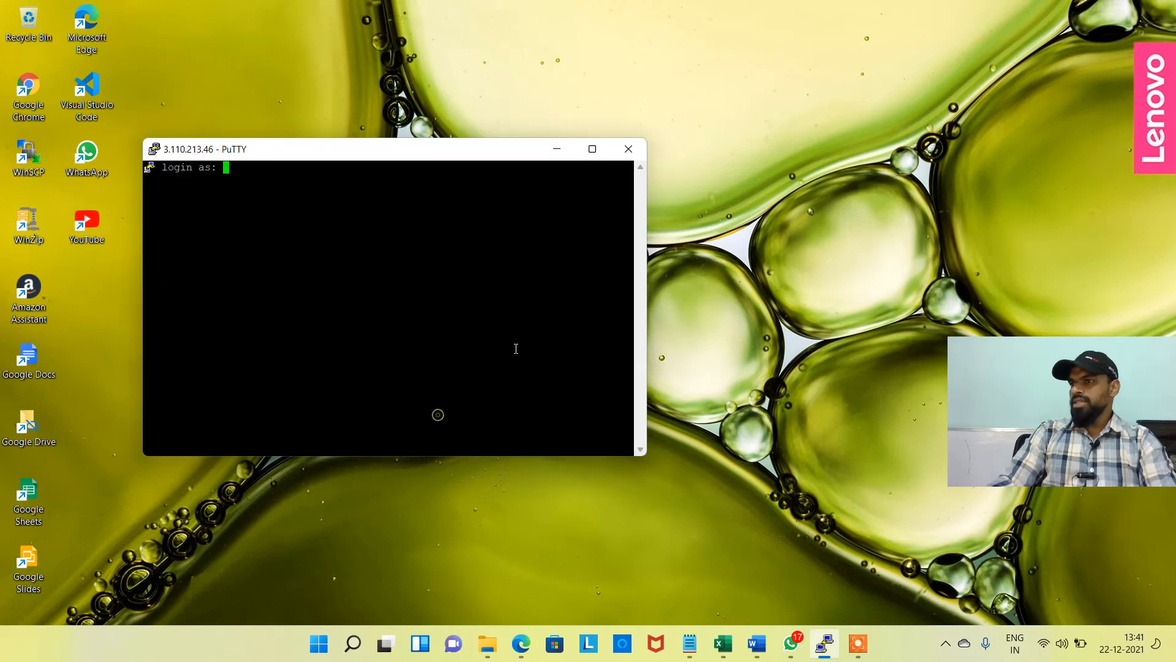
Step: Maximize the terminal window, log in as ec2-user, and clear the terminal screen
left_click(595, 150)
type("e")
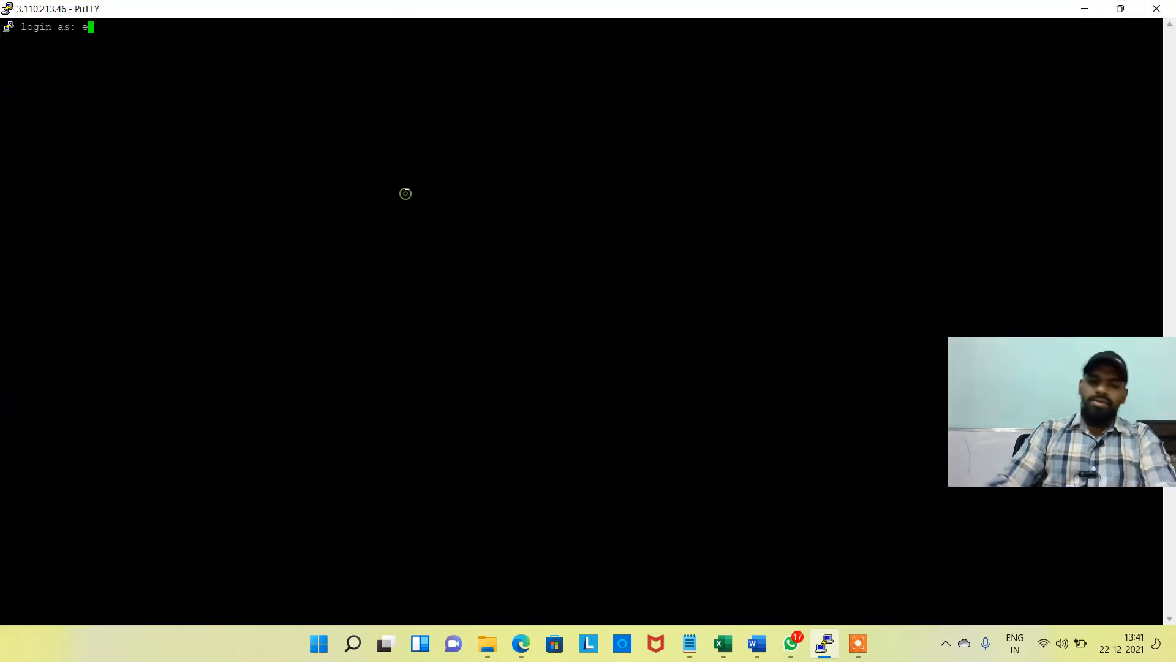
type("c2-user")
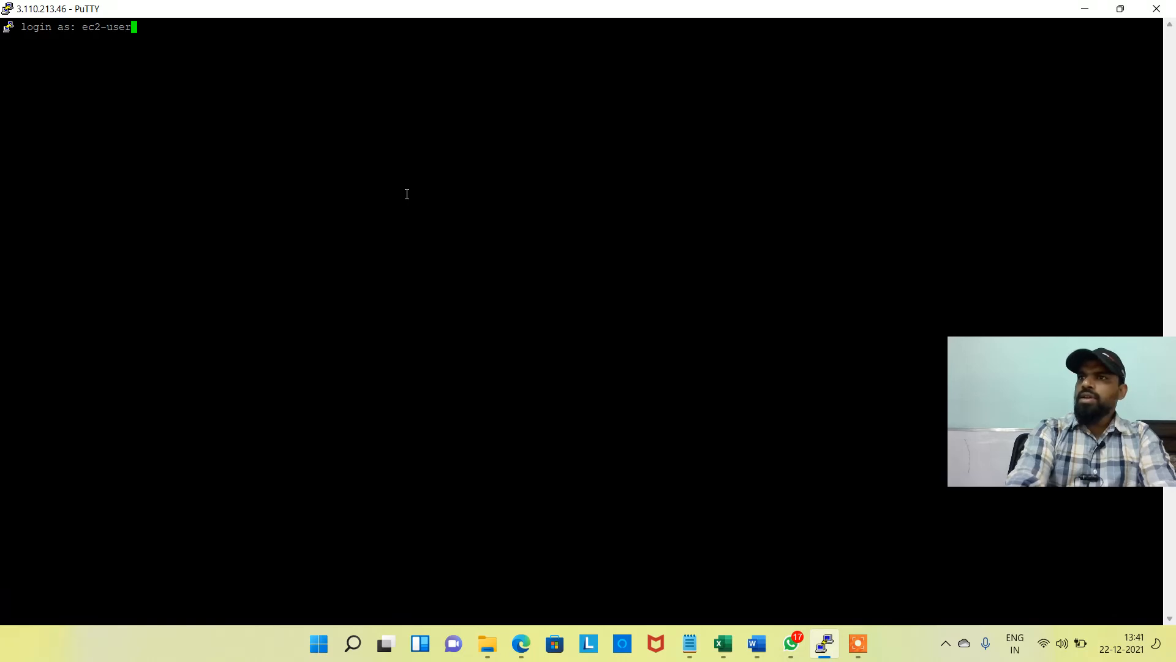
key("Return")
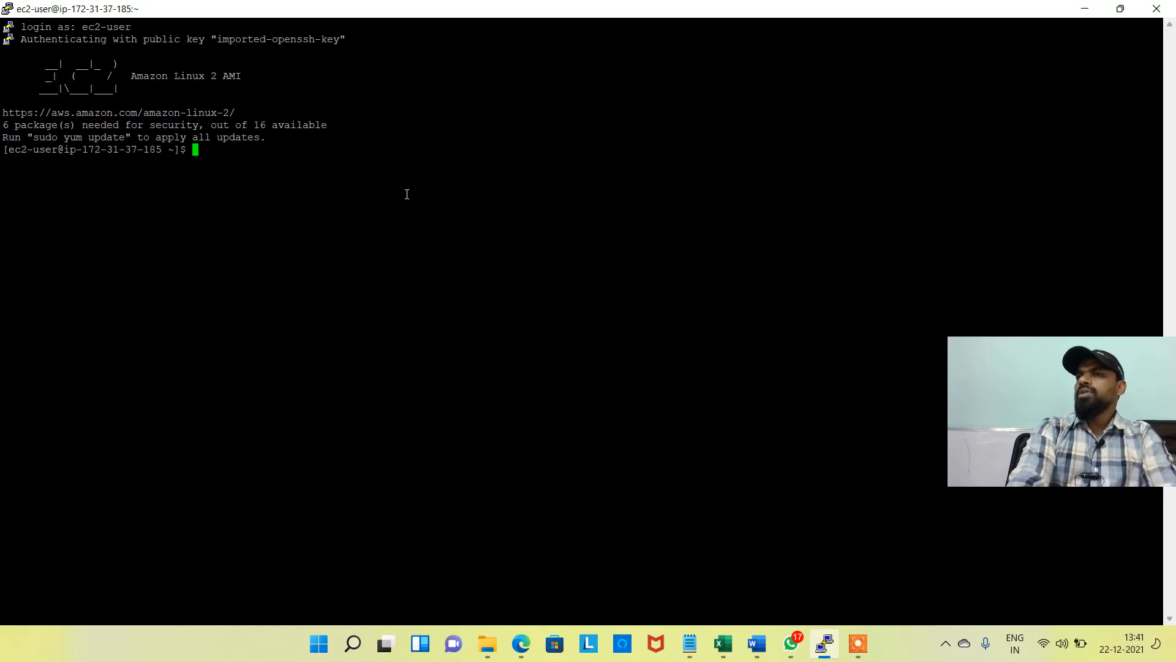
key("ctrl+l")
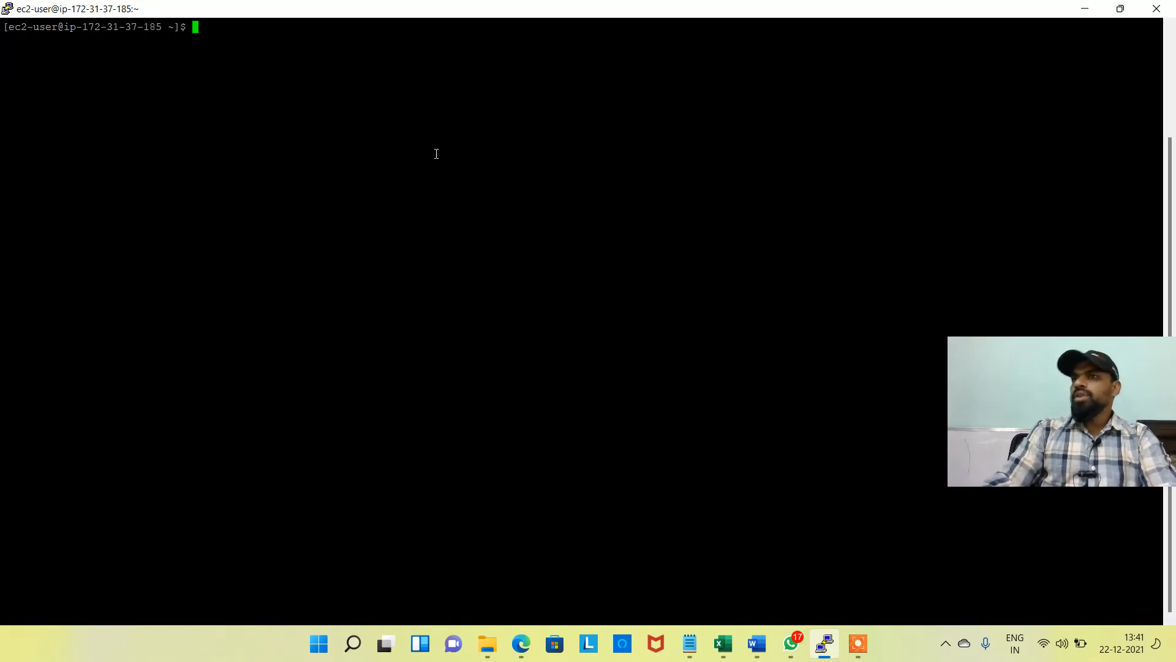
left_click_drag(1082, 421, 735, 349)
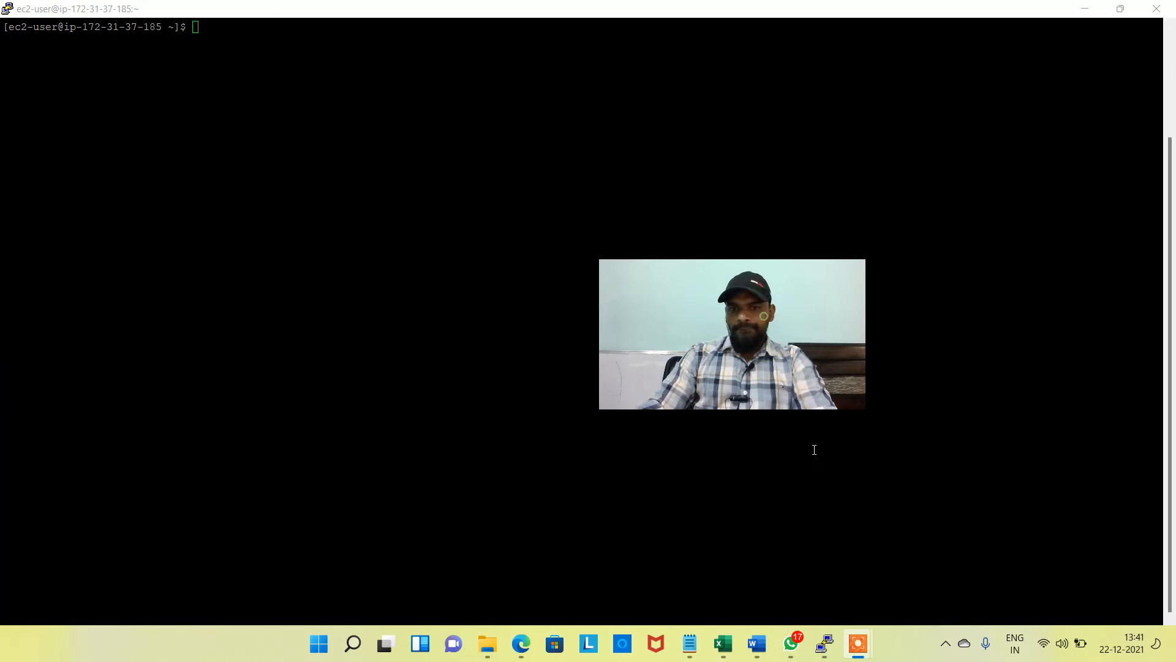
mouse_move(856, 643)
left_click(940, 569)
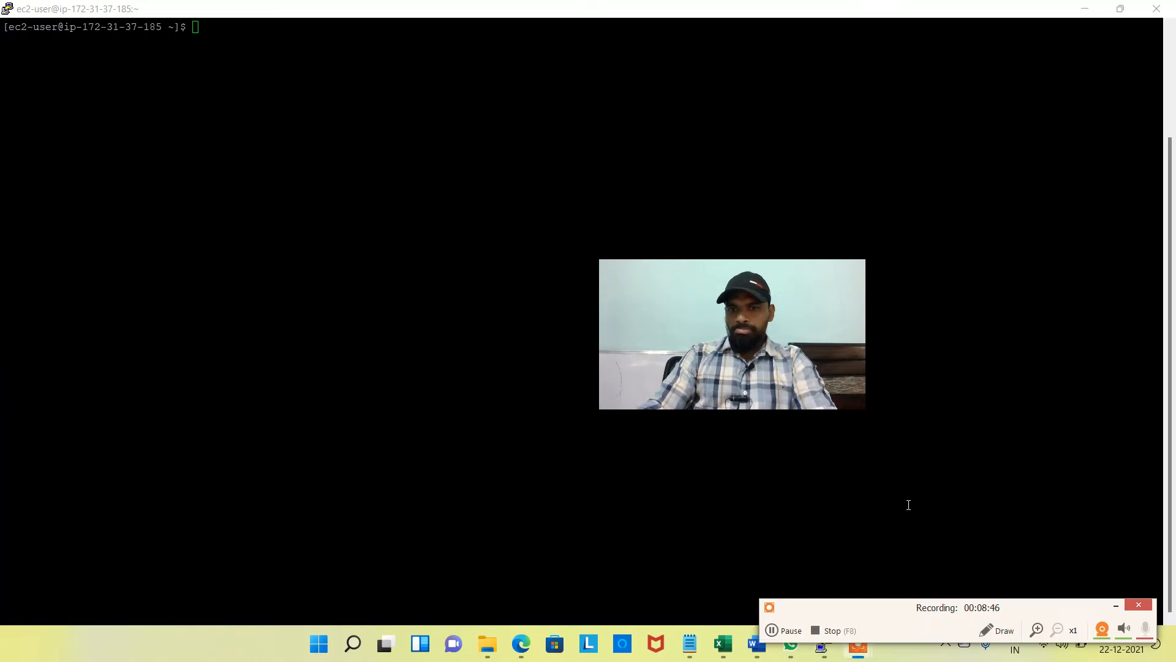